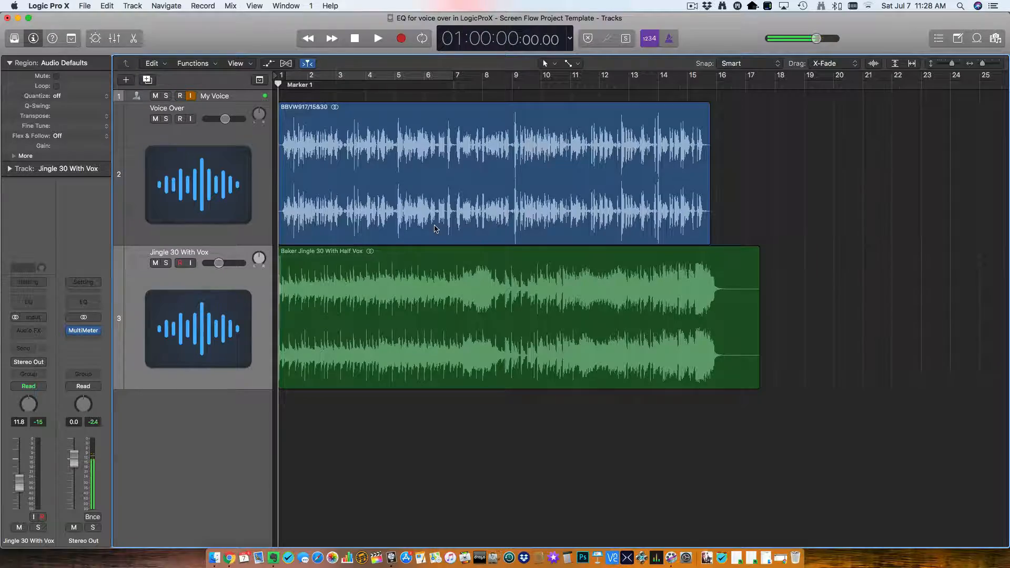
- Open the voice-over region in the audio editor and trim the silence before its first word
double_click(413, 188)
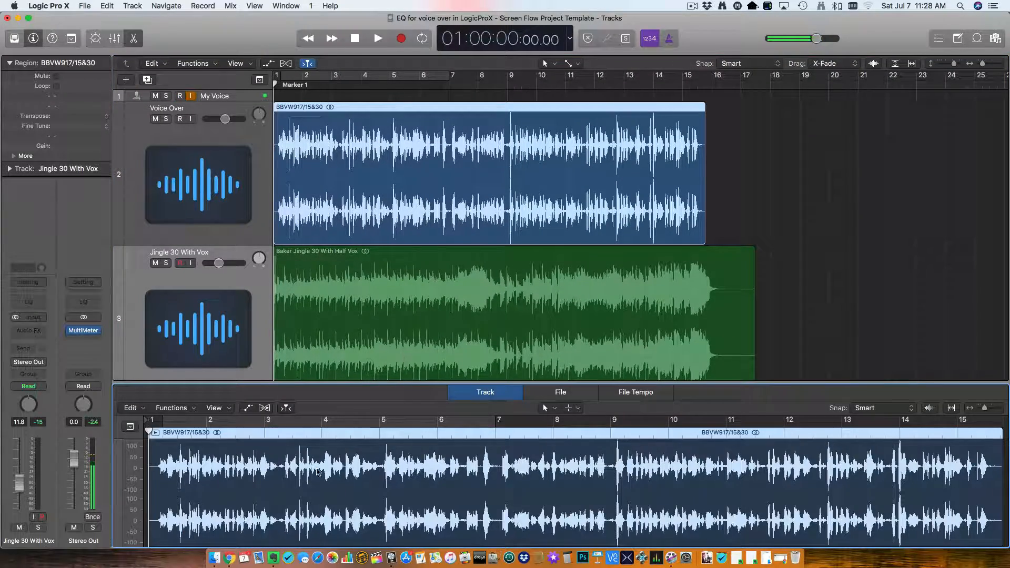
drag(320, 384, 339, 177)
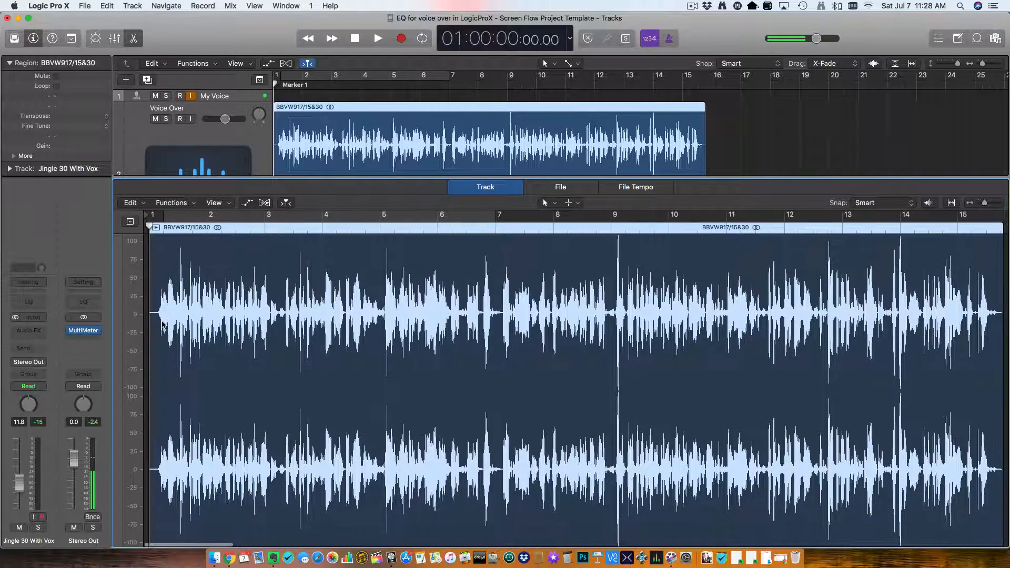
key(super+Right)
key(super+Right)
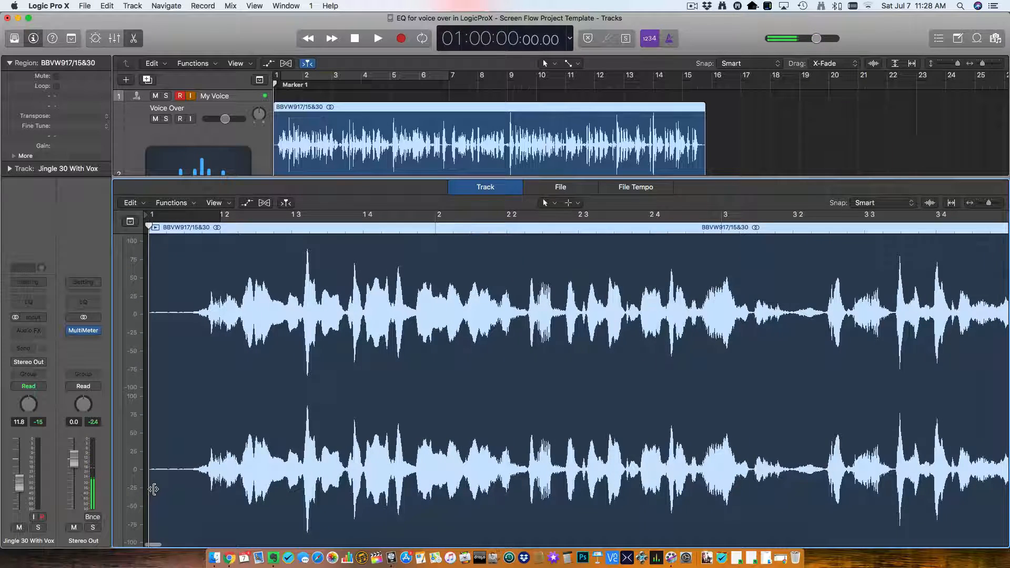
drag(154, 489, 195, 491)
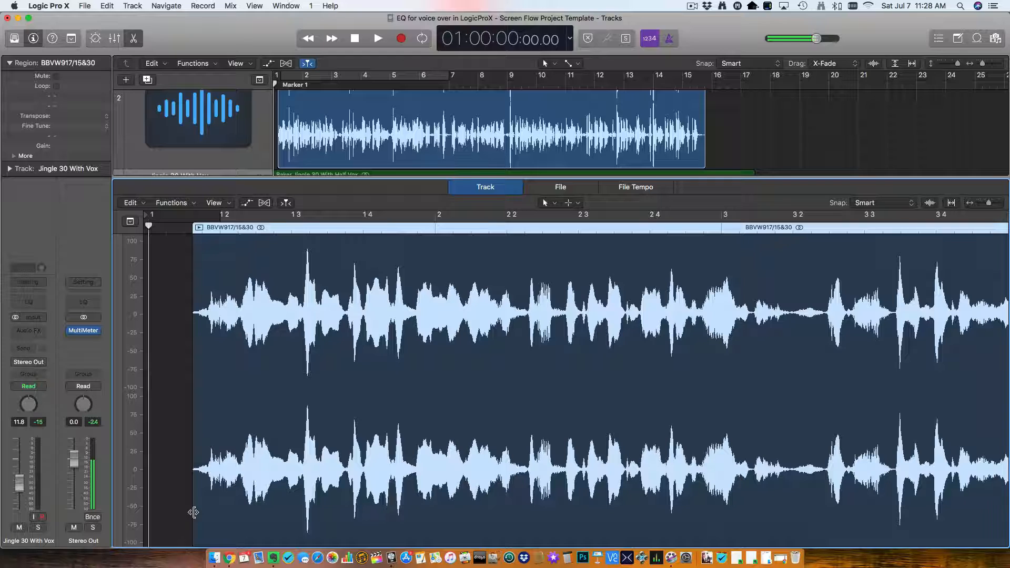
- Add a very short fade-in at the trimmed start of the voice-over region with the Fade Tool
click(570, 203)
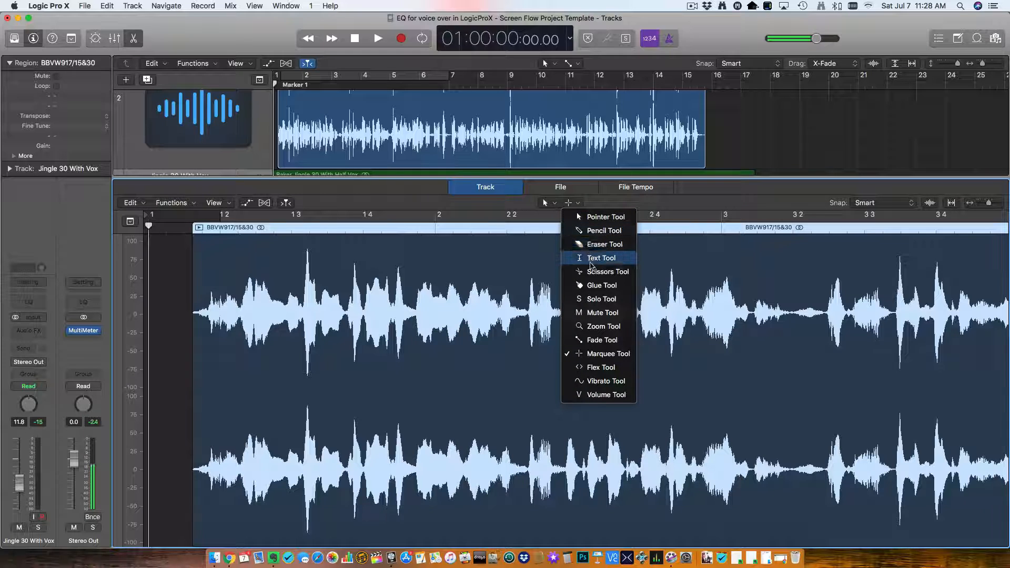
click(605, 271)
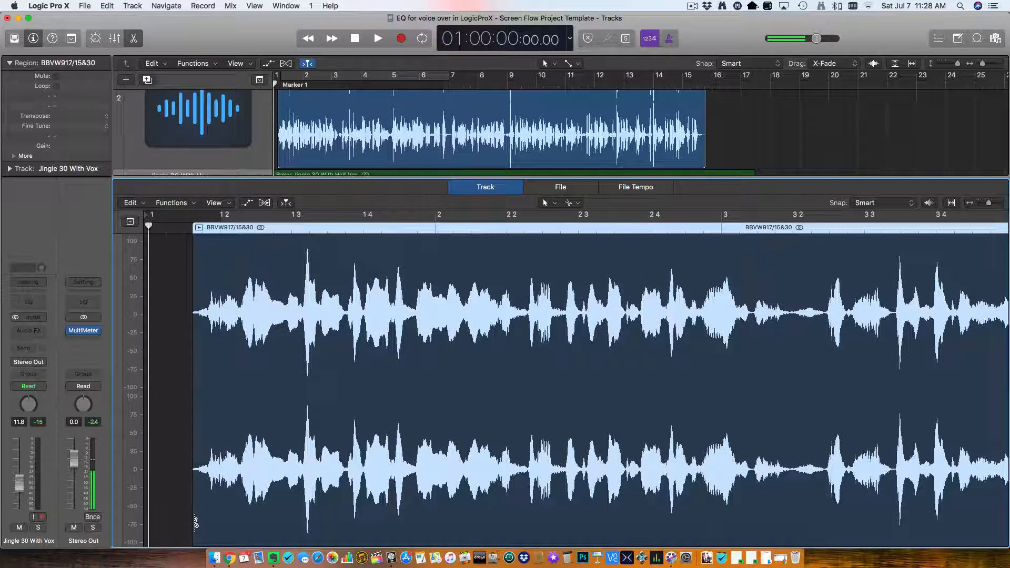
click(570, 203)
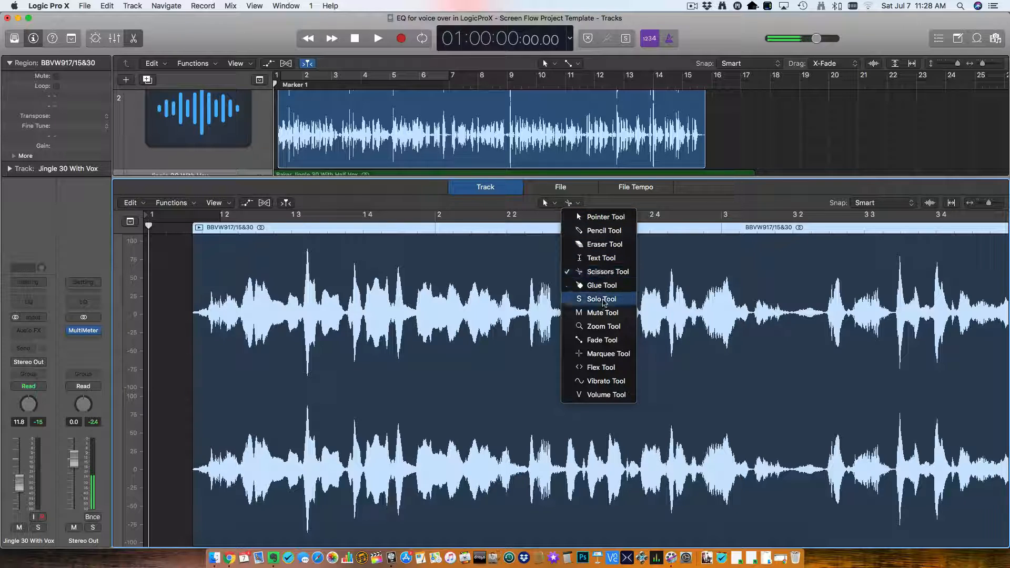
click(602, 339)
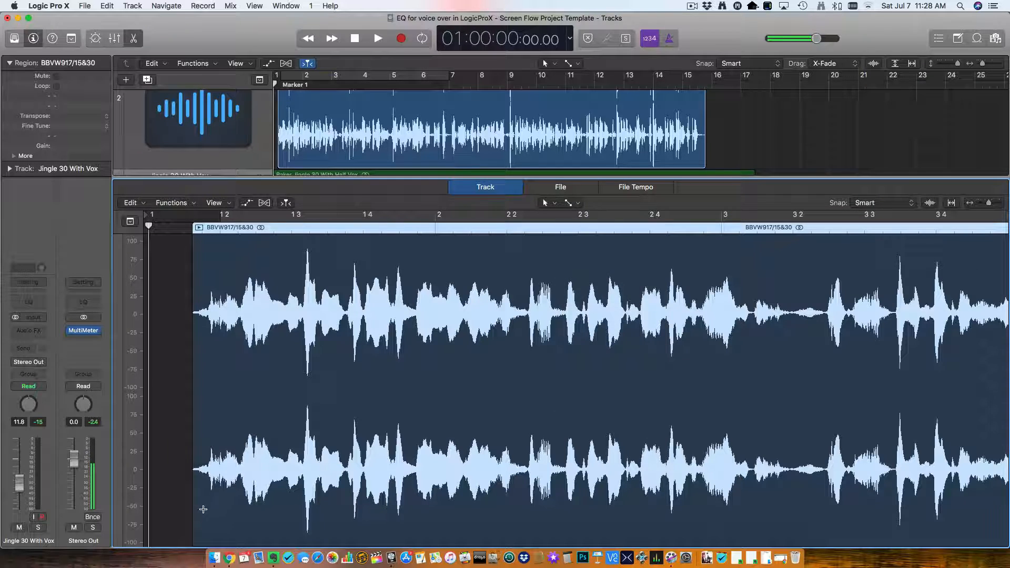
drag(192, 509, 205, 508)
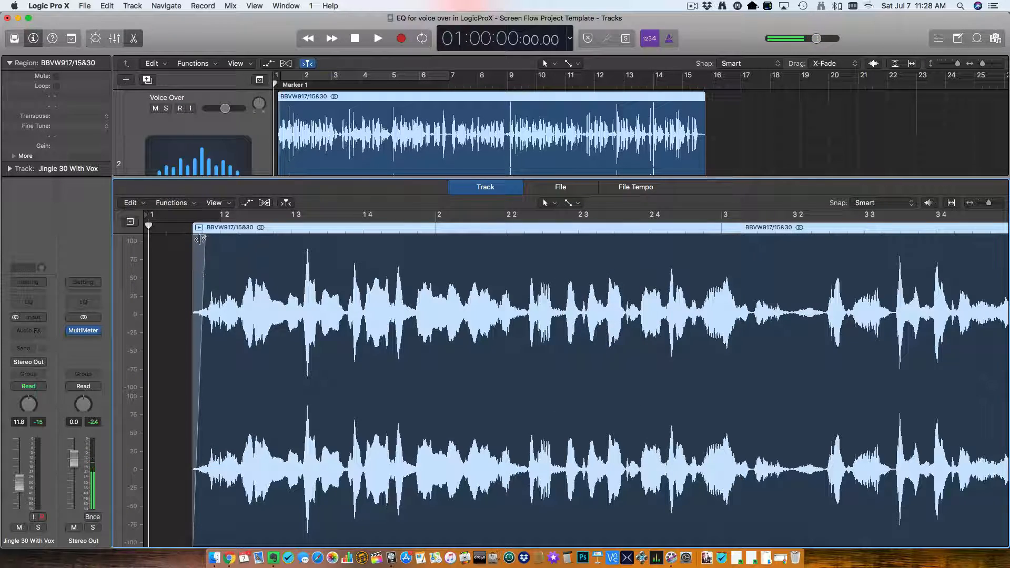
scroll(200, 239, right, 5)
scroll(268, 261, left, 5)
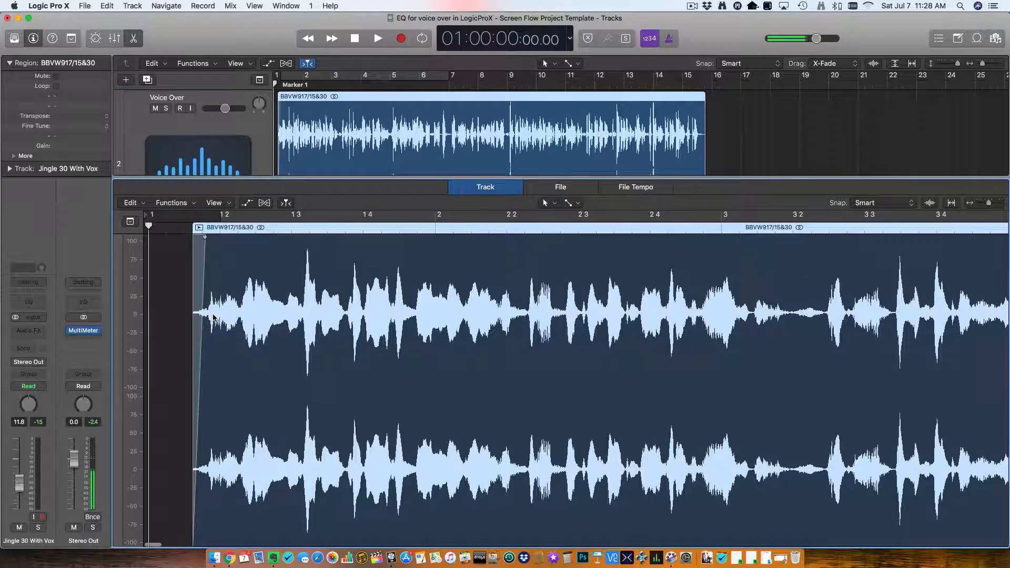
- Move the trimmed voice-over region back so it starts at bar 1
drag(290, 279, 246, 279)
scroll(363, 105, left, 1)
scroll(342, 134, down, 5)
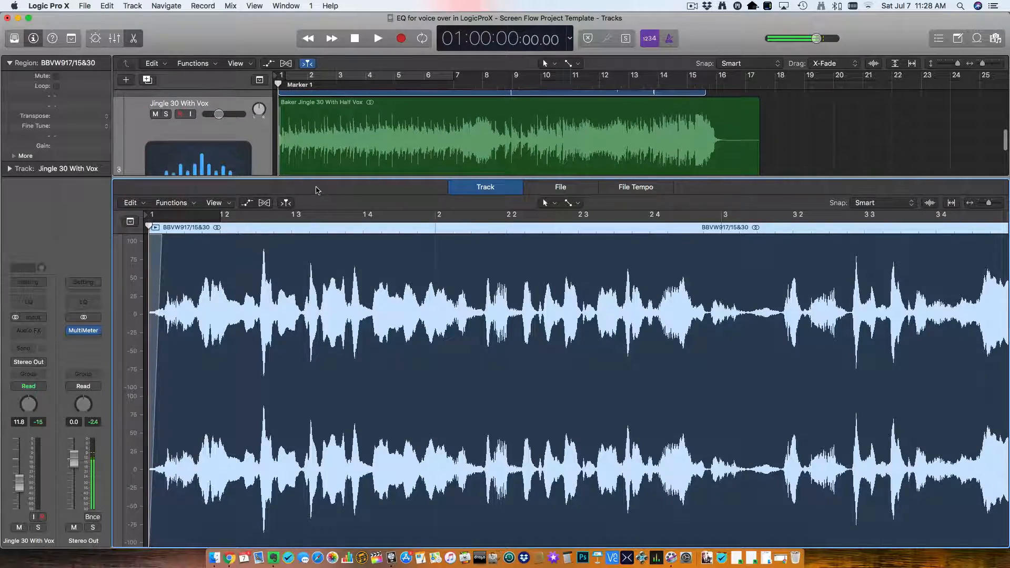
- Solo the Voice Over track, play its opening up to about bar 3, and turn the solo off
drag(316, 191, 318, 328)
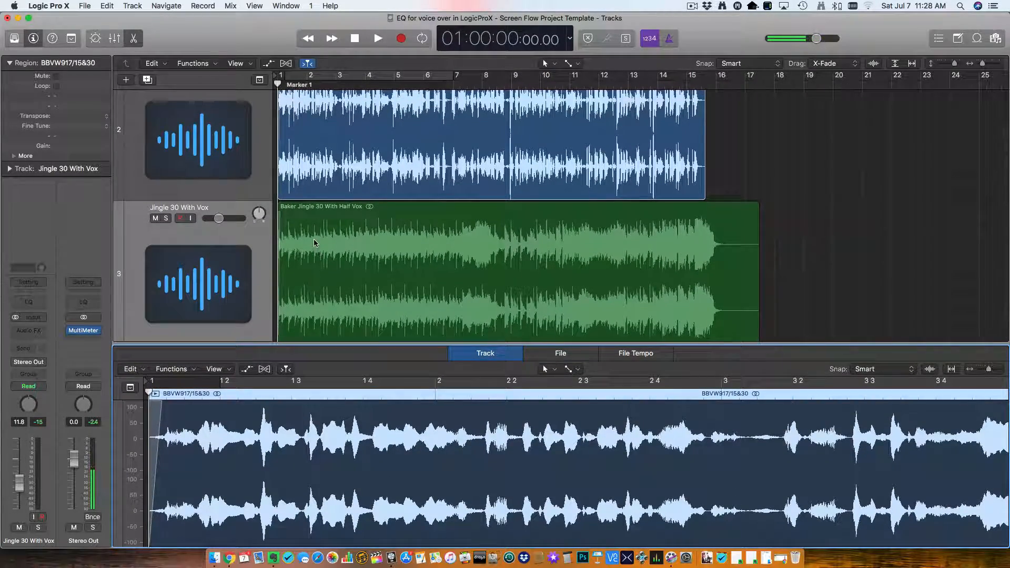
scroll(317, 239, down, 2)
scroll(239, 185, up, 2)
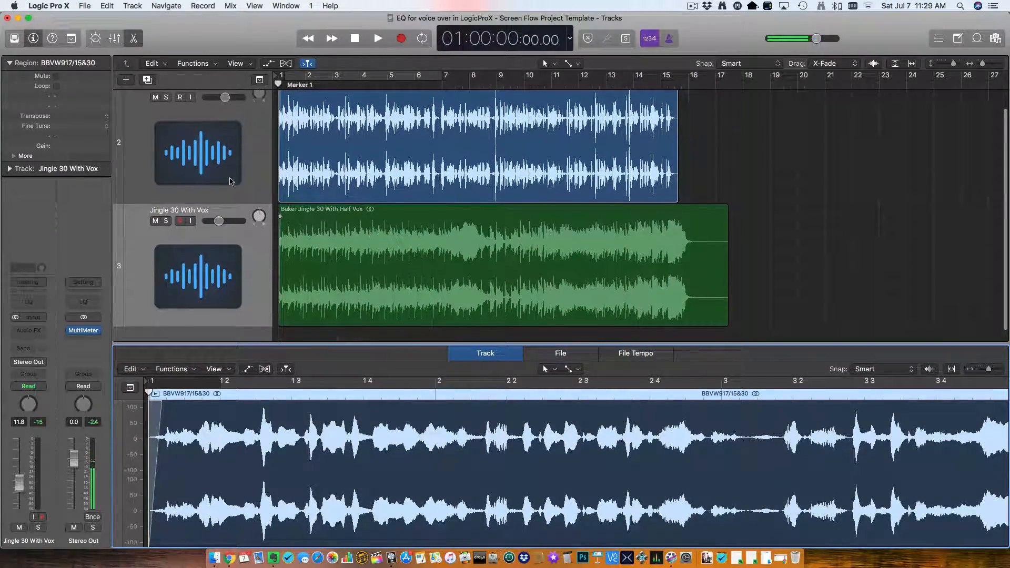
click(165, 102)
key(space)
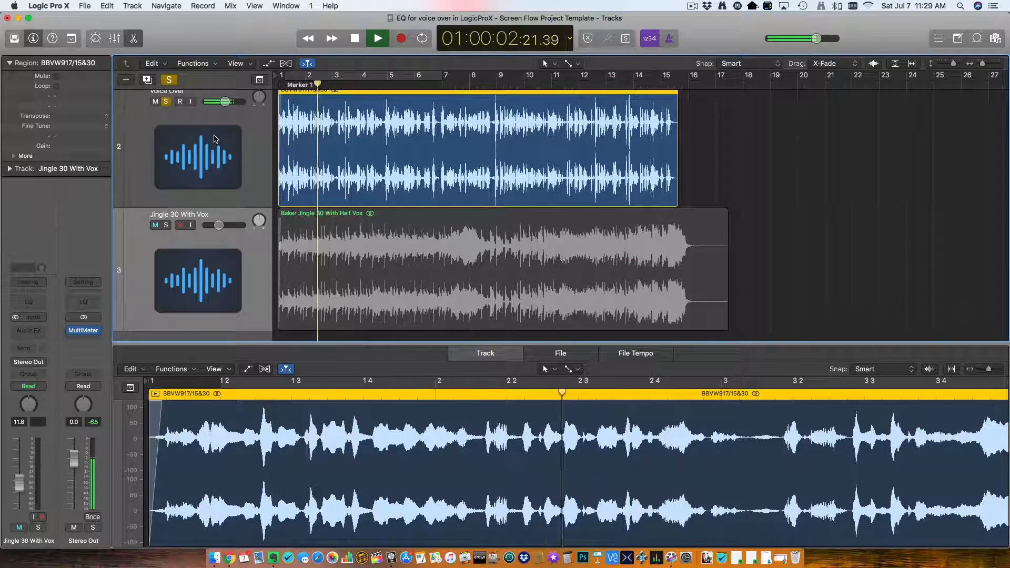
key(space)
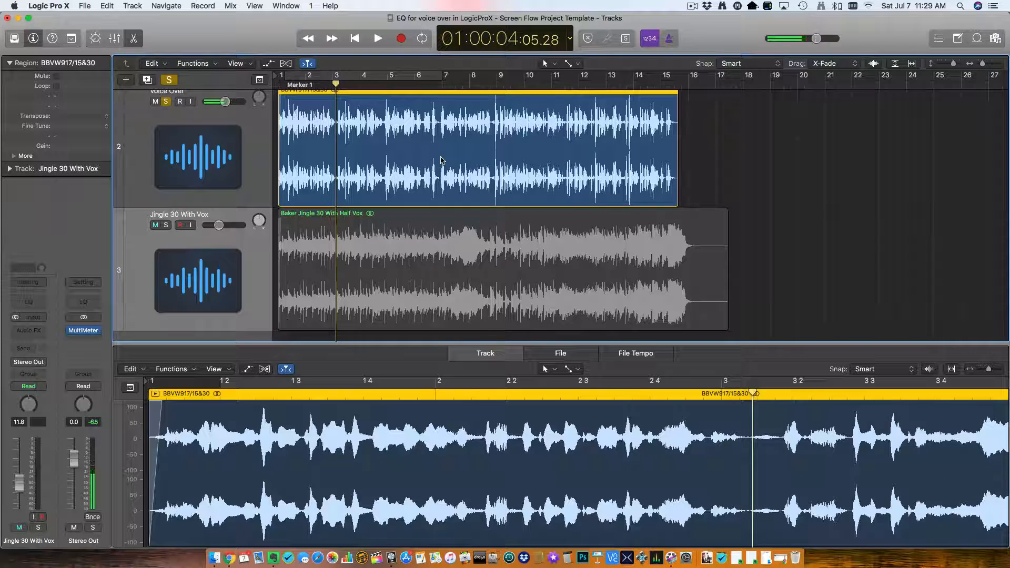
scroll(283, 133, up, 1)
key(s)
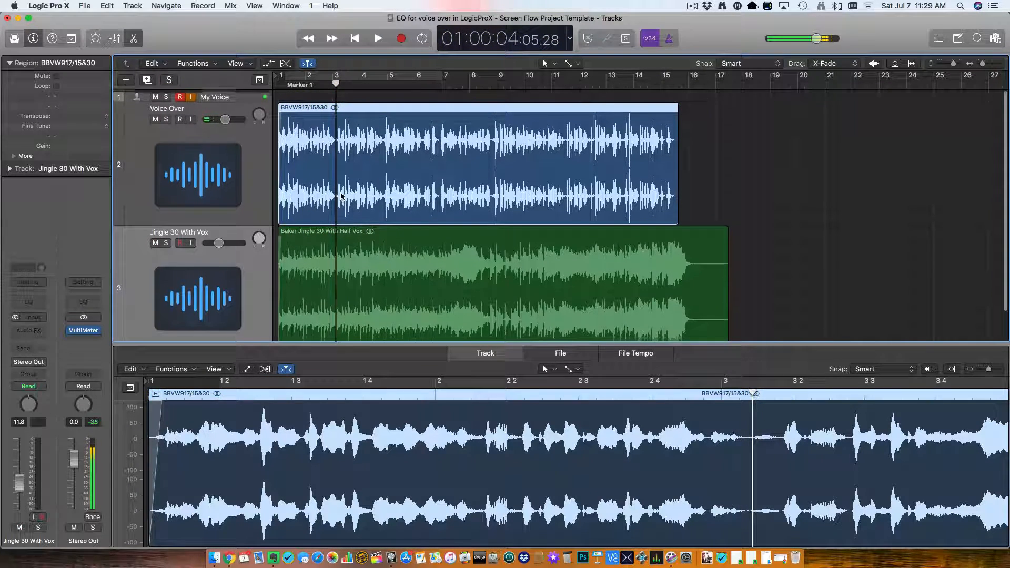
click(166, 242)
click(166, 242)
click(159, 242)
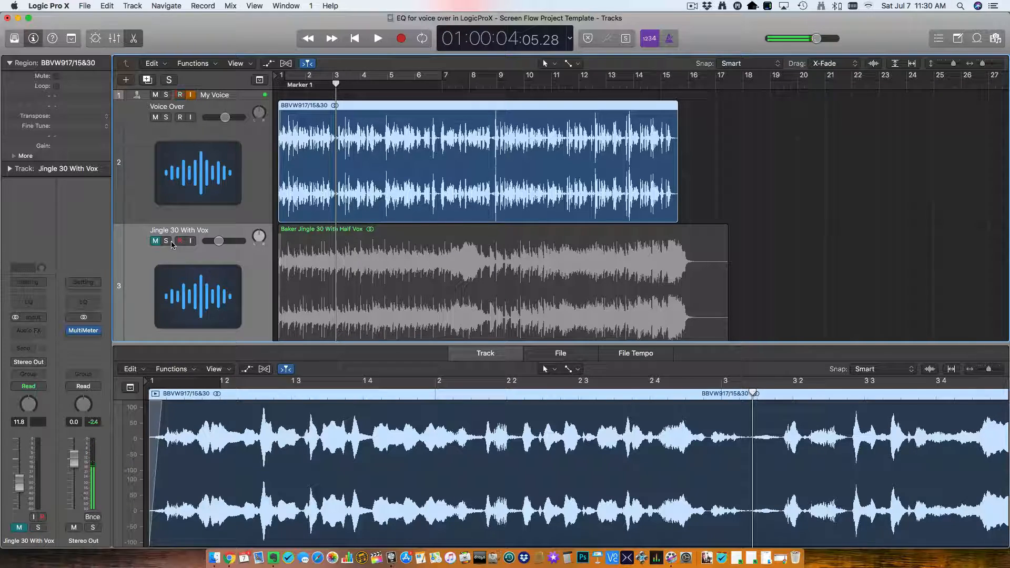
click(155, 241)
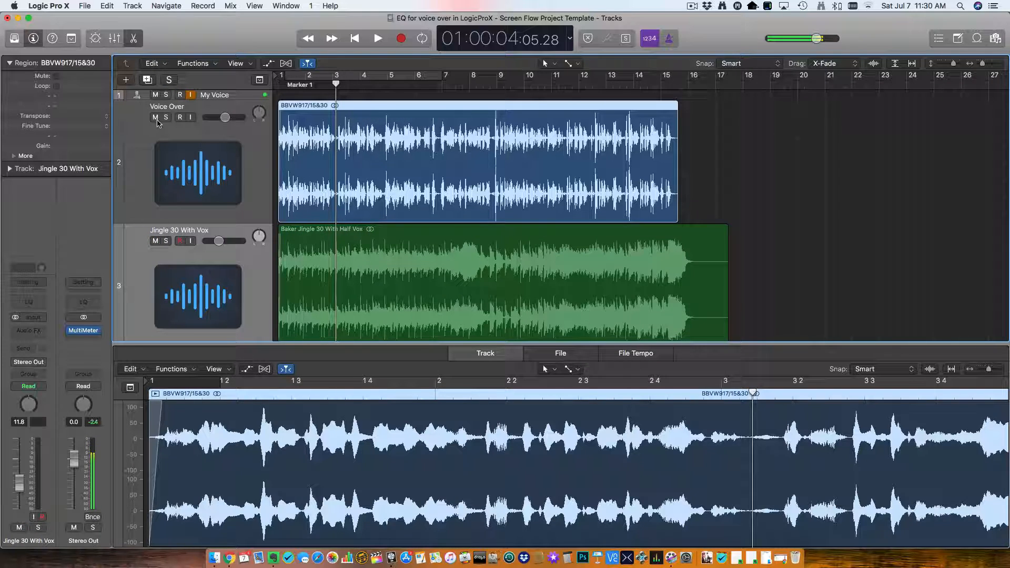
- Mute the Voice Over track and play the jingle alone from about bar 3
click(155, 117)
key(space)
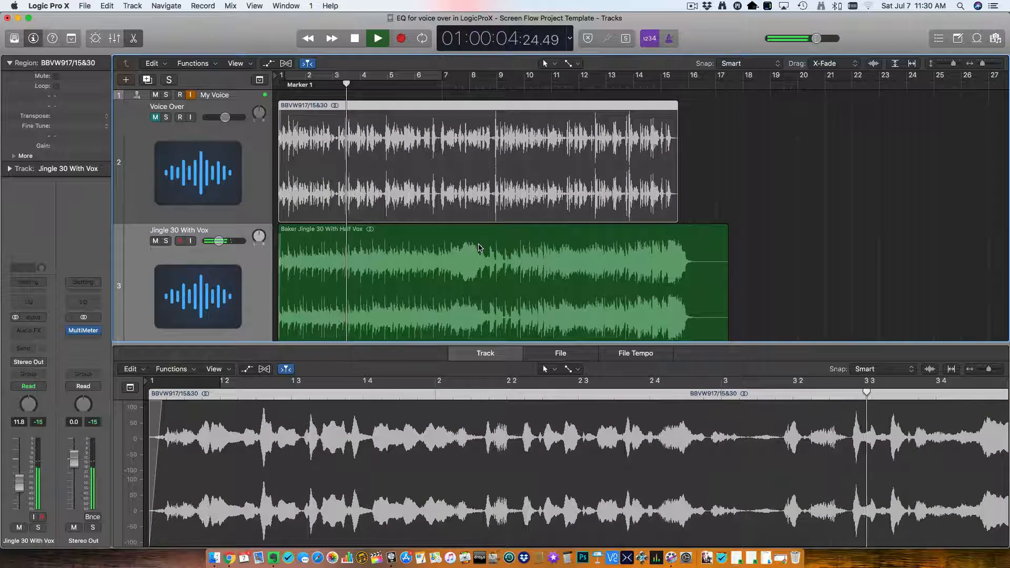
key(space)
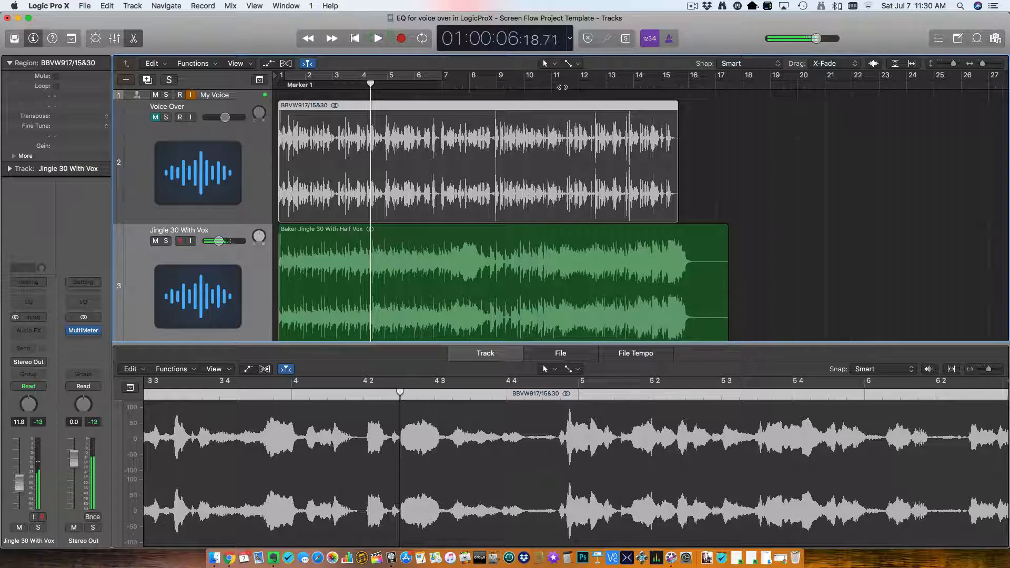
- Play the jingle from about bar 12 and move the playhead to where its music ends, near bar 16
click(586, 80)
key(space)
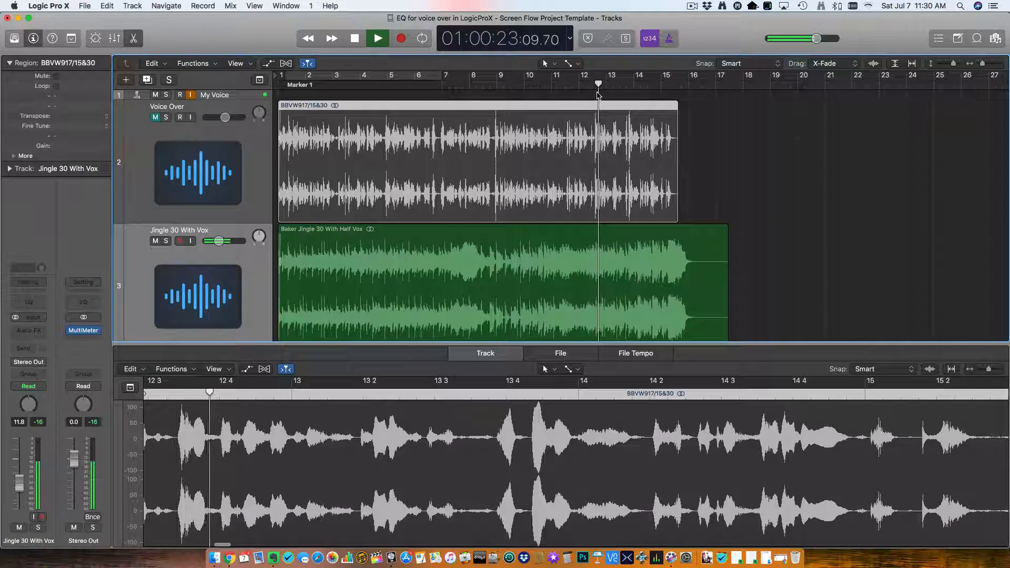
key(space)
key(space)
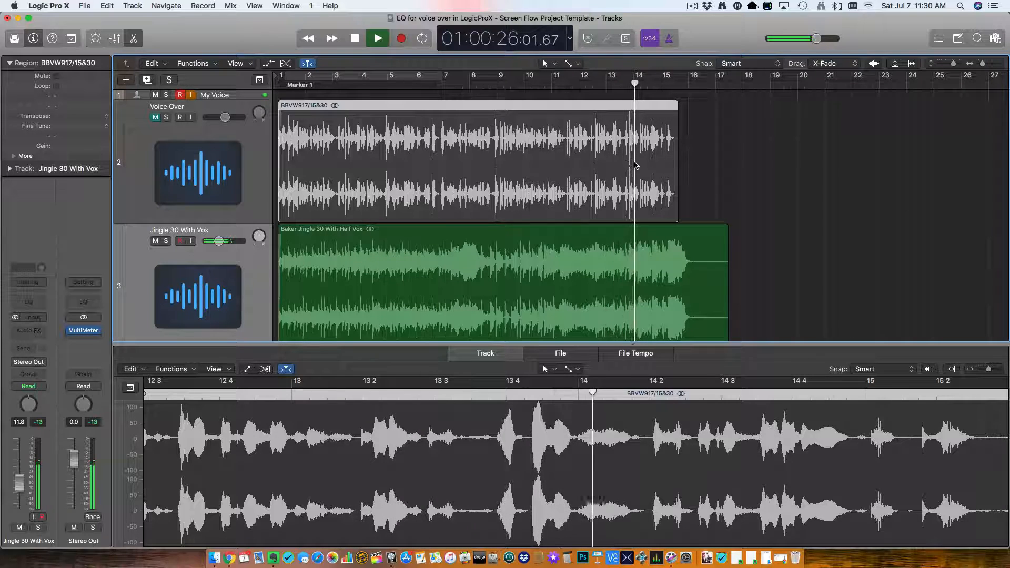
key(space)
drag(649, 84, 640, 86)
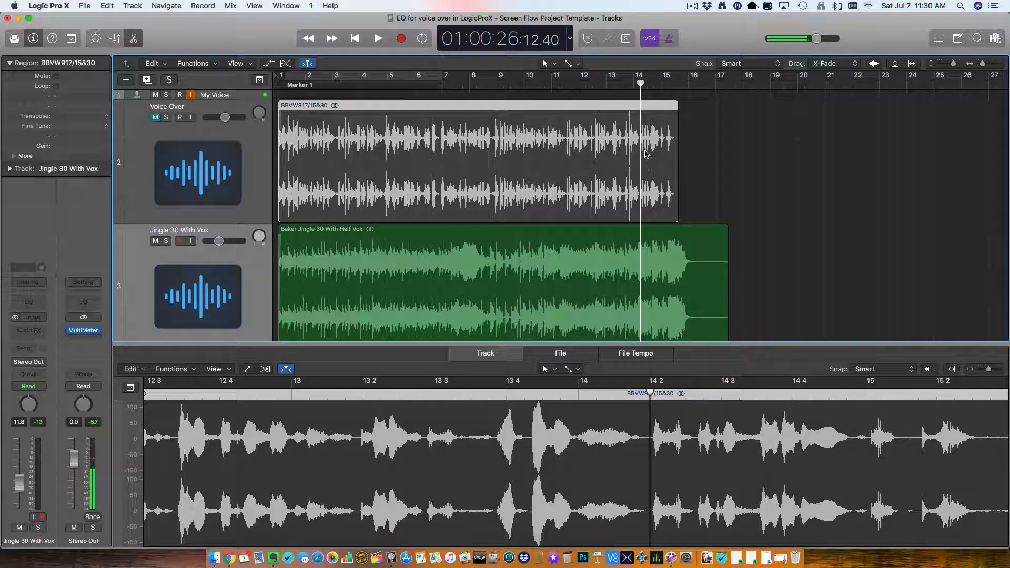
drag(640, 85, 695, 84)
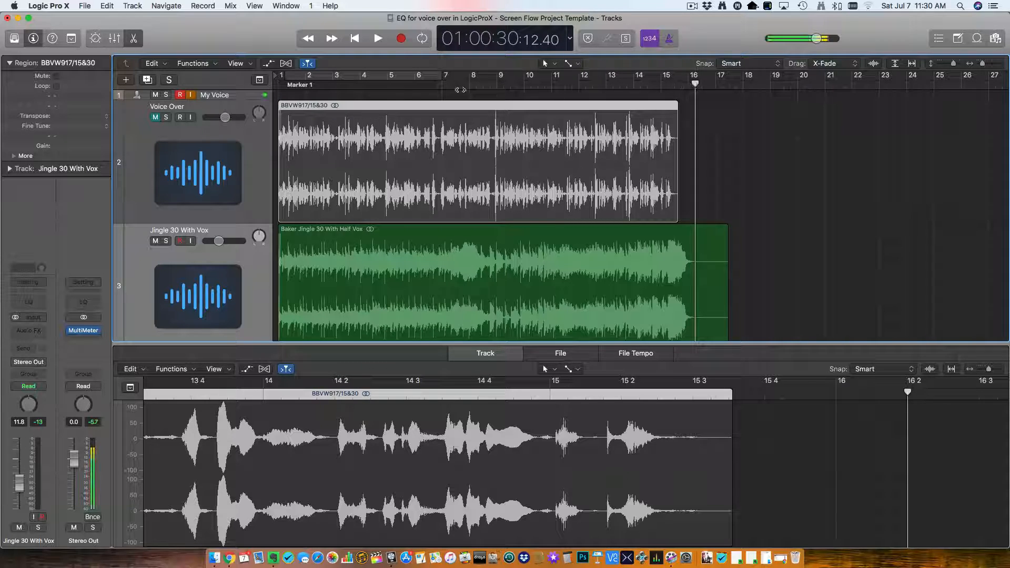
- Return the playhead to the project start, unmute the Voice Over track and mute the Jingle 30 With Vox track
key(Return)
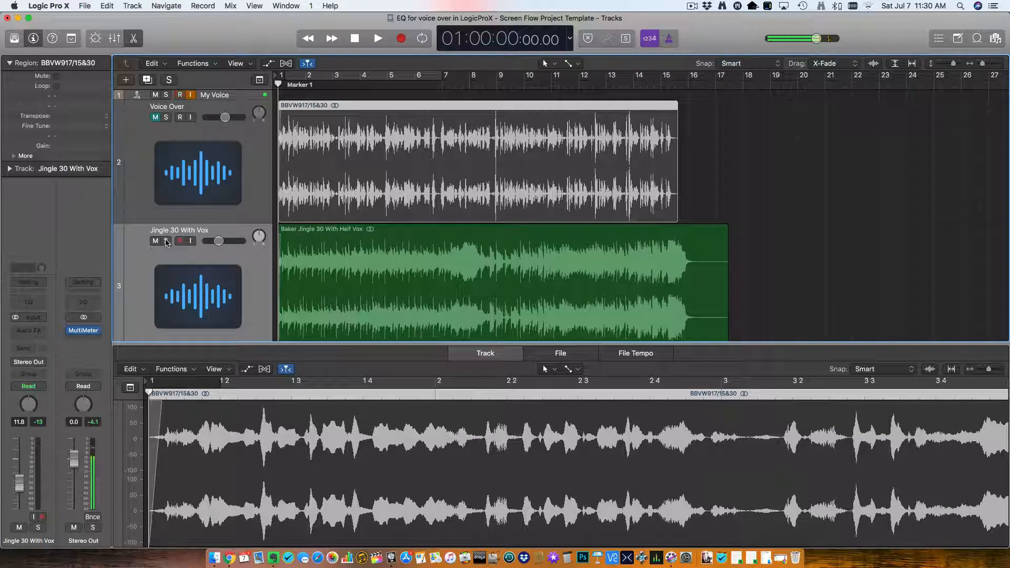
click(156, 118)
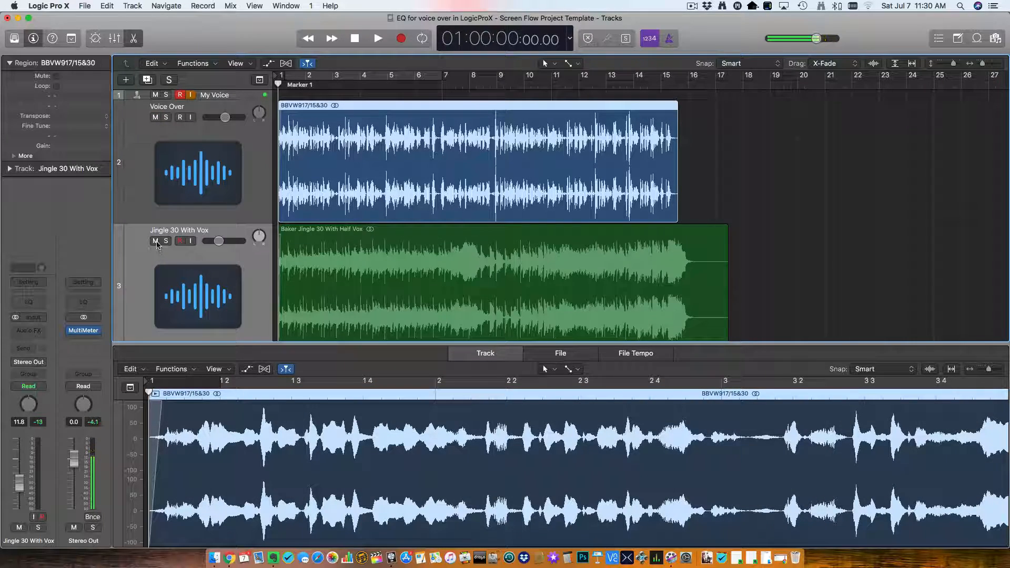
click(155, 242)
- Enlarge the audio editor and play the opening of the voice-over
drag(285, 344, 287, 185)
key(space)
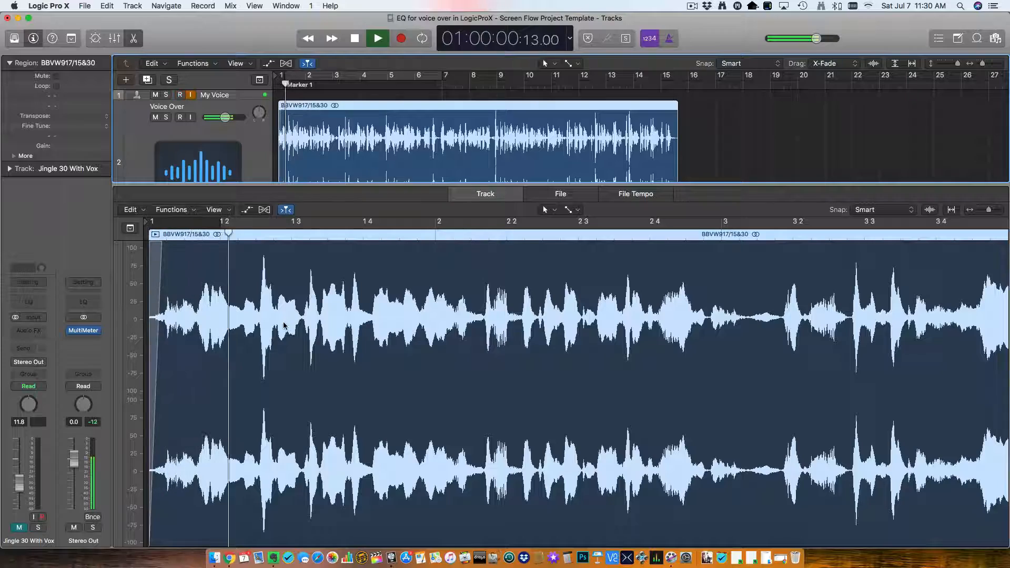
key(super+Left)
key(super+Left)
key(super+Left)
key(super+Left)
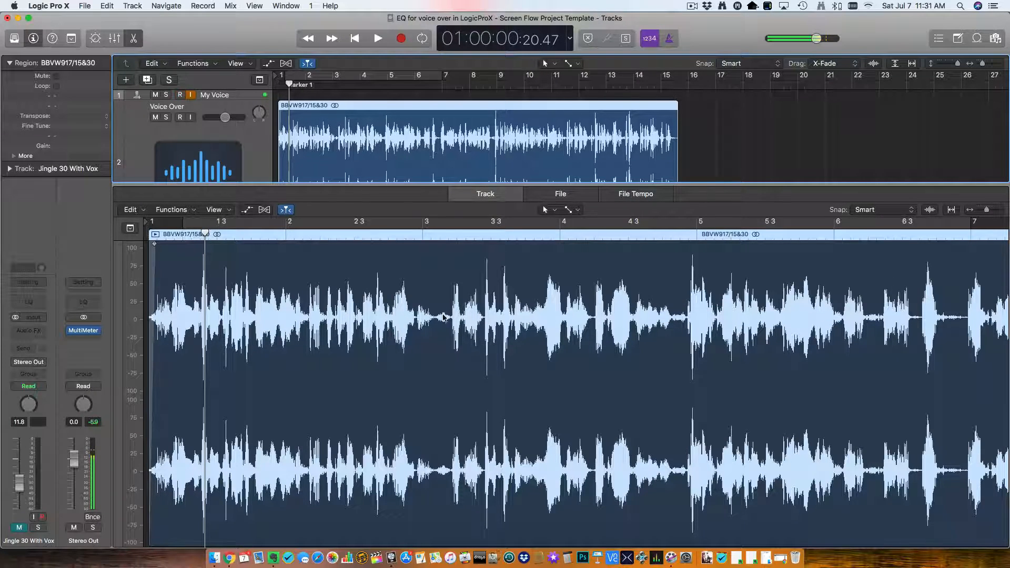
- Play the voice-over past the breath after bar 3 and split the region with the Scissors Tool just before the following phrase
click(569, 213)
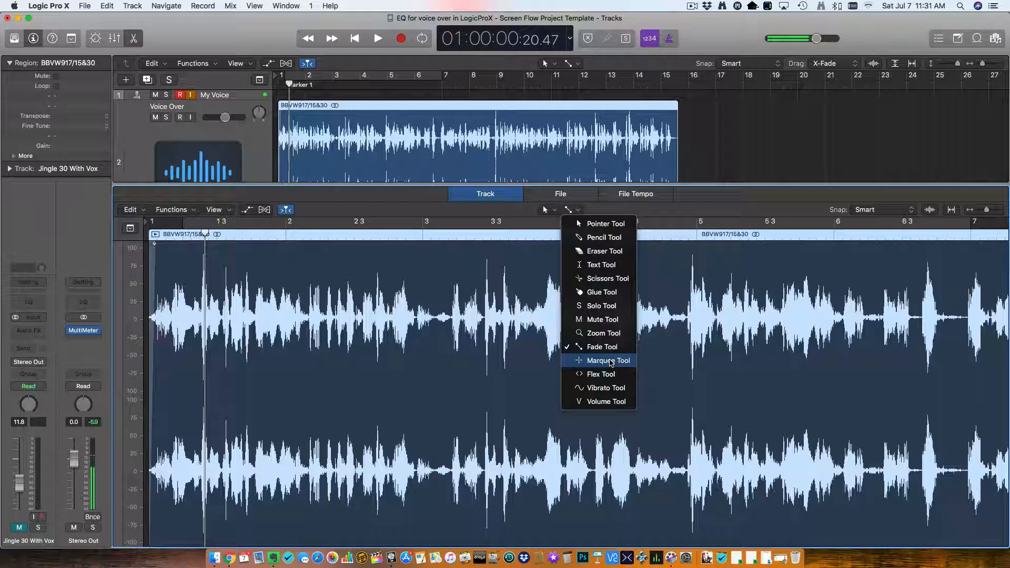
click(605, 278)
key(space)
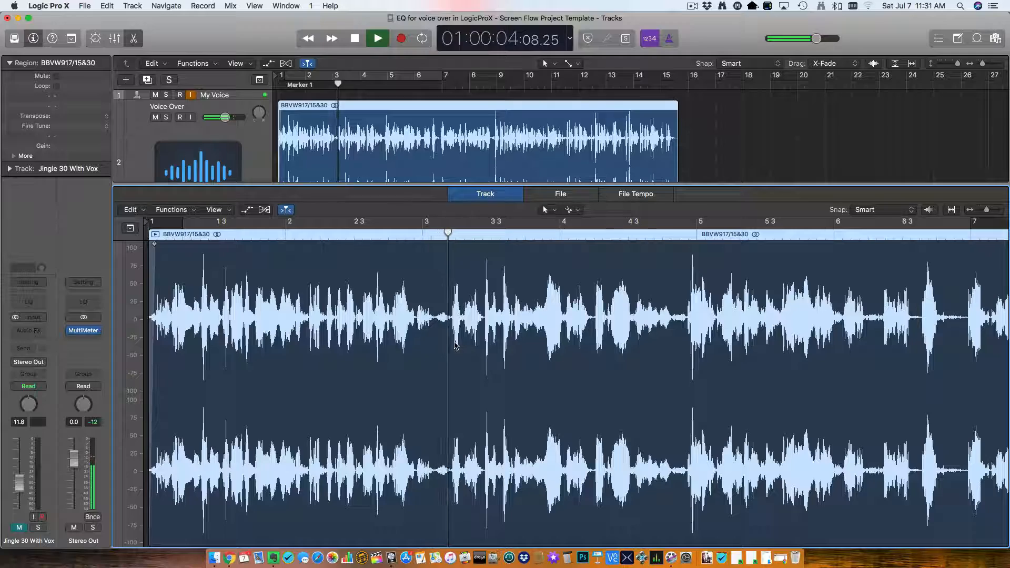
key(space)
key(super+Right)
key(super+Right)
key(super+Right)
key(super+Right)
key(super+Right)
key(super+Right)
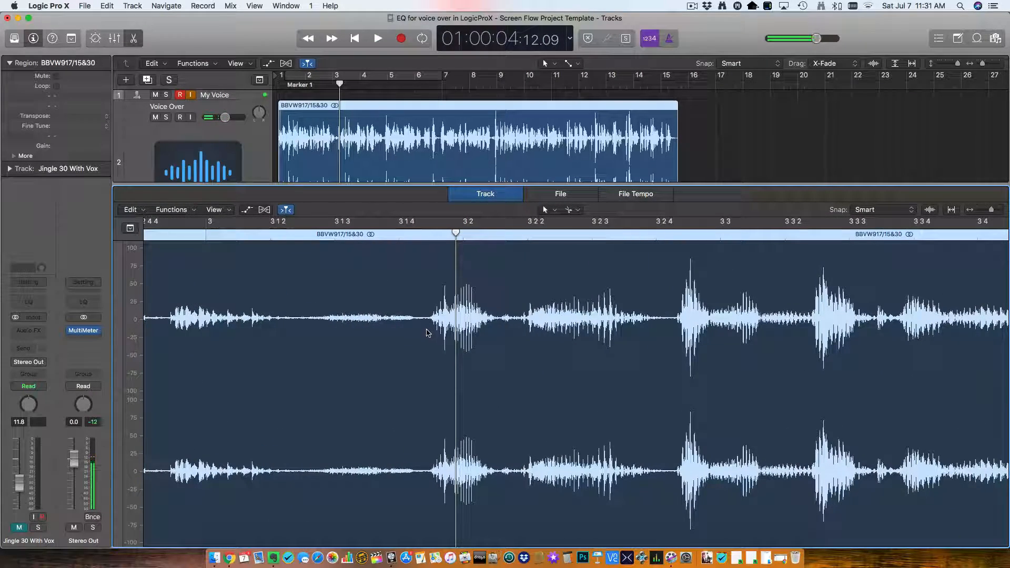
scroll(424, 333, left, 1)
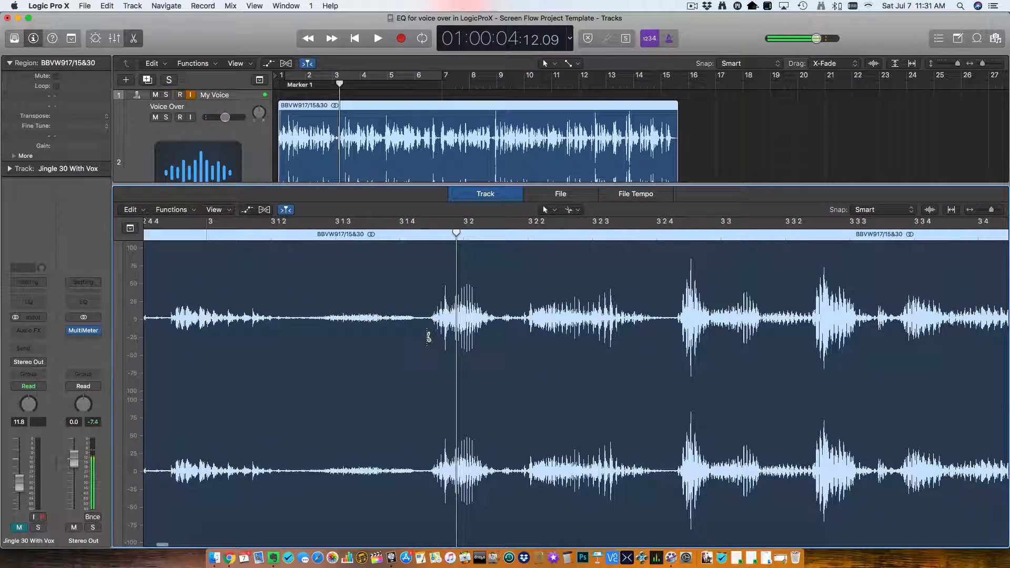
click(426, 332)
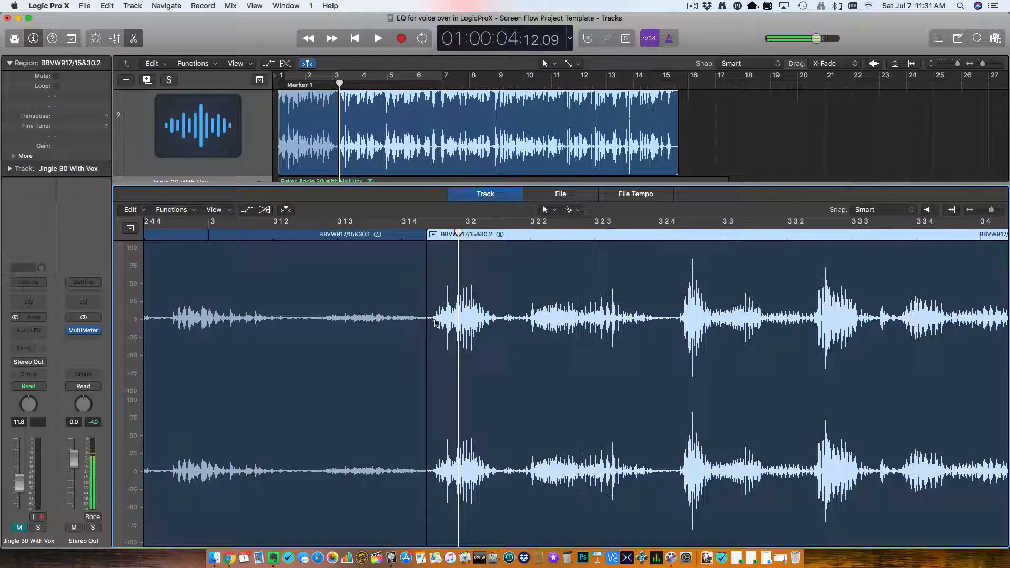
- Trim the breath off the end of the first voice-over piece and move the second piece earlier to tighten the gap
drag(419, 514, 299, 514)
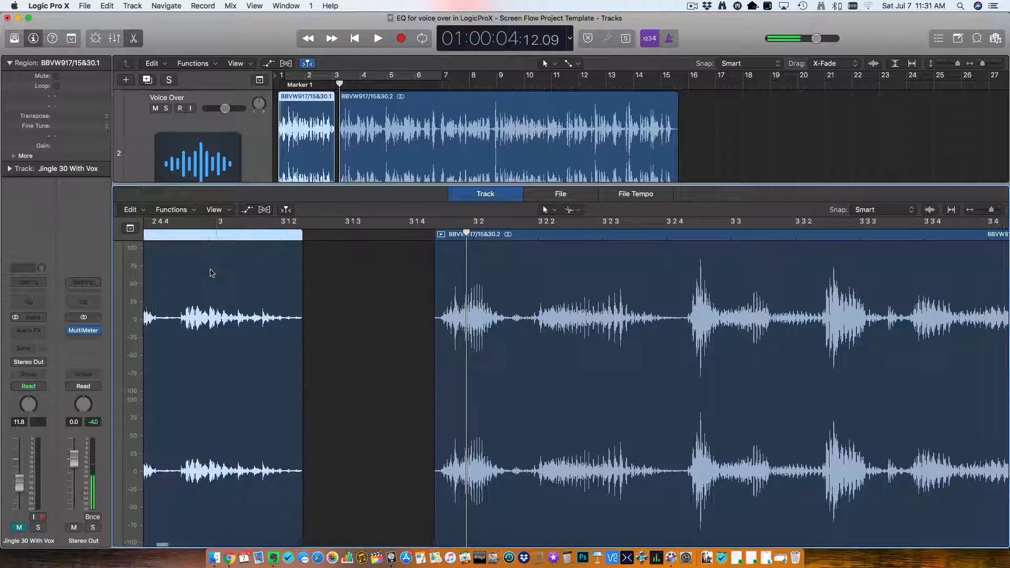
drag(498, 271, 312, 300)
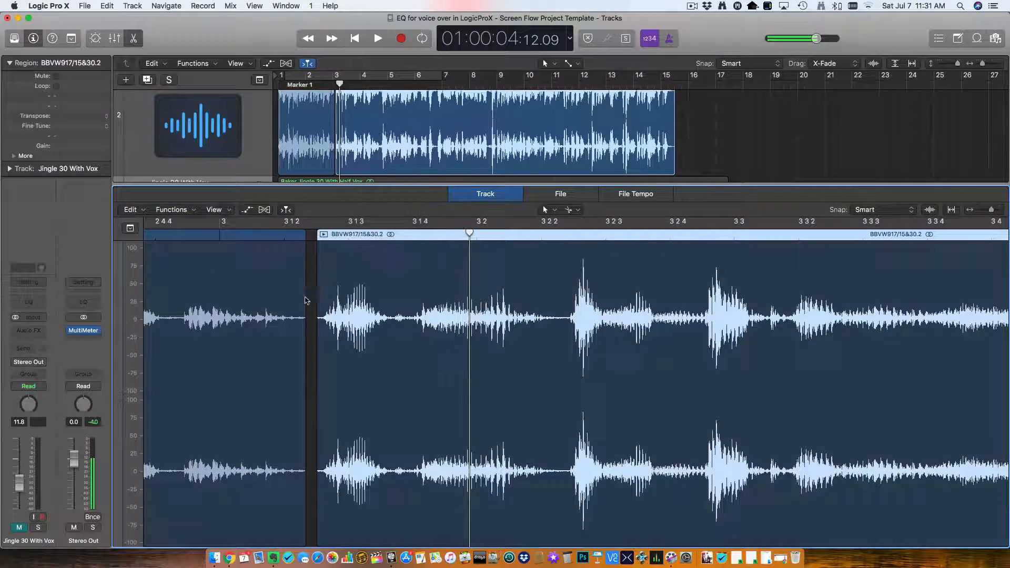
- Play the transition after bar 3 and move the second voice-over piece slightly later to widen the gap
key(super+Left)
scroll(347, 314, left, 4)
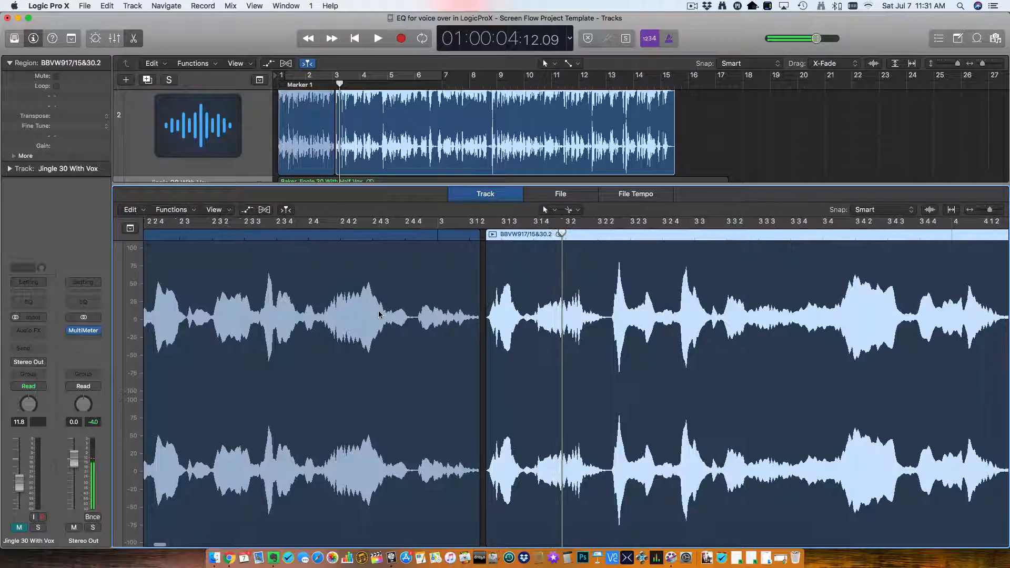
click(180, 235)
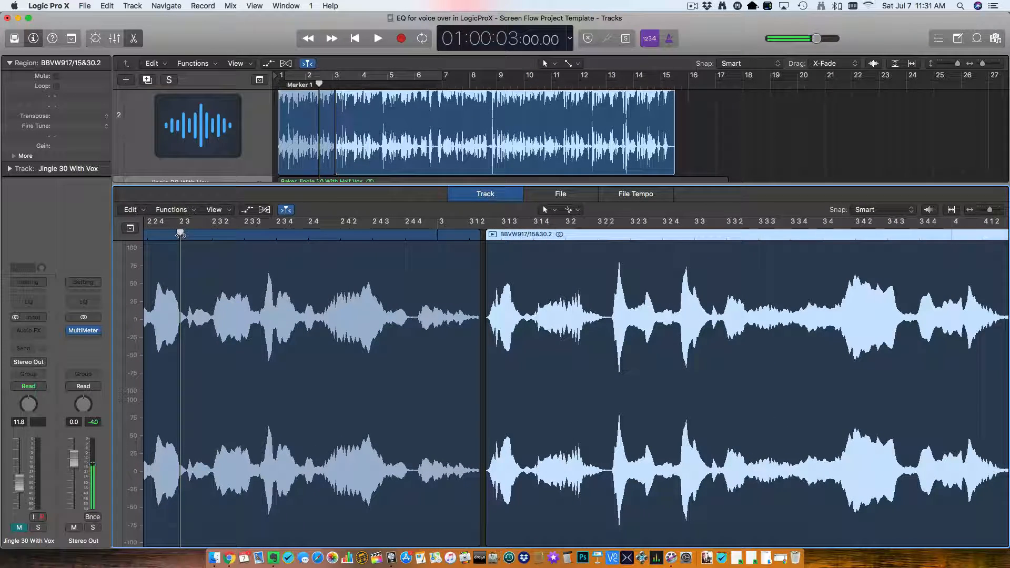
key(space)
drag(500, 266, 515, 265)
key(space)
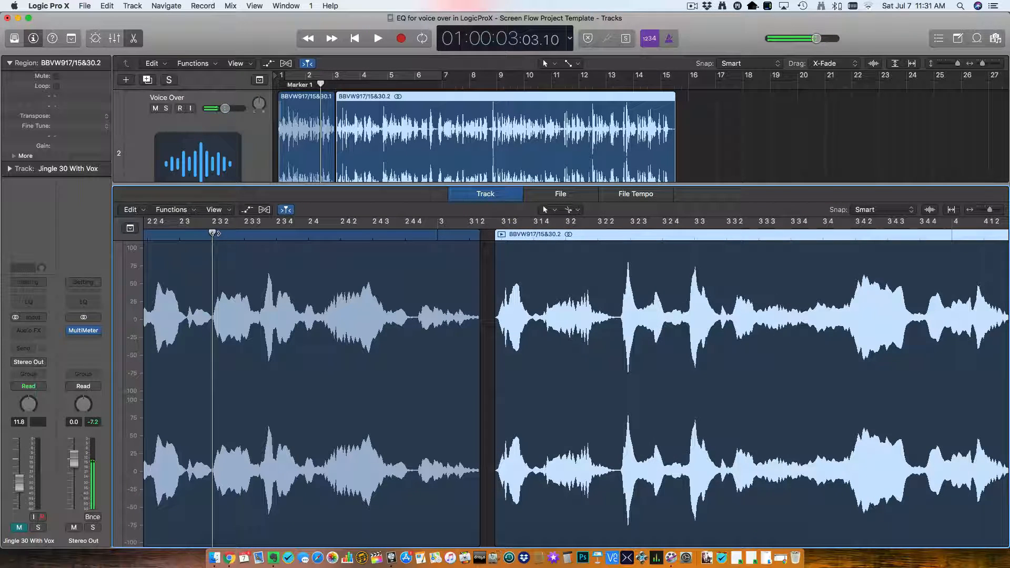
key(space)
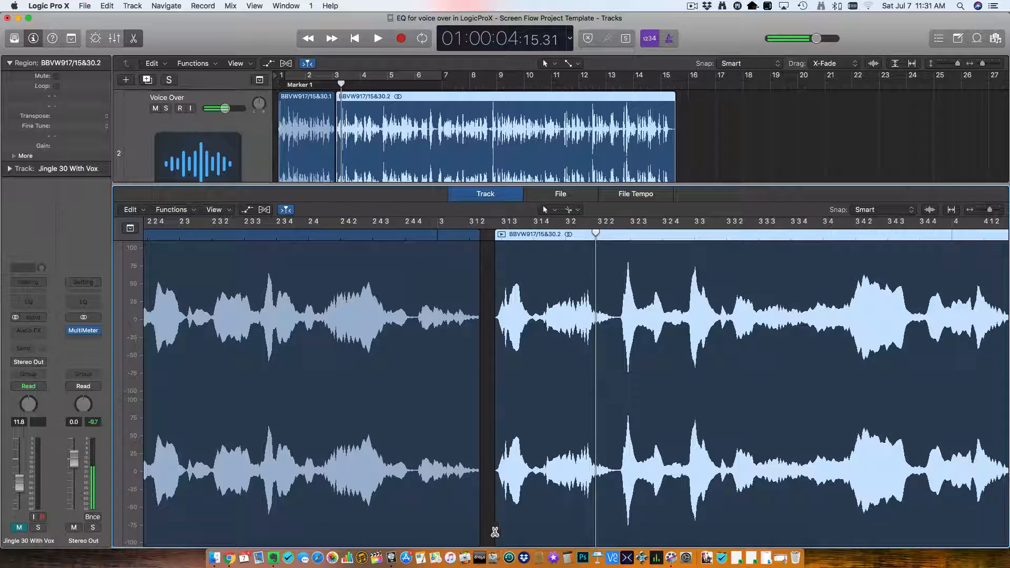
- Use the Fade Tool to add a short fade-in to the second piece and a short fade-out to the end of the first
click(568, 209)
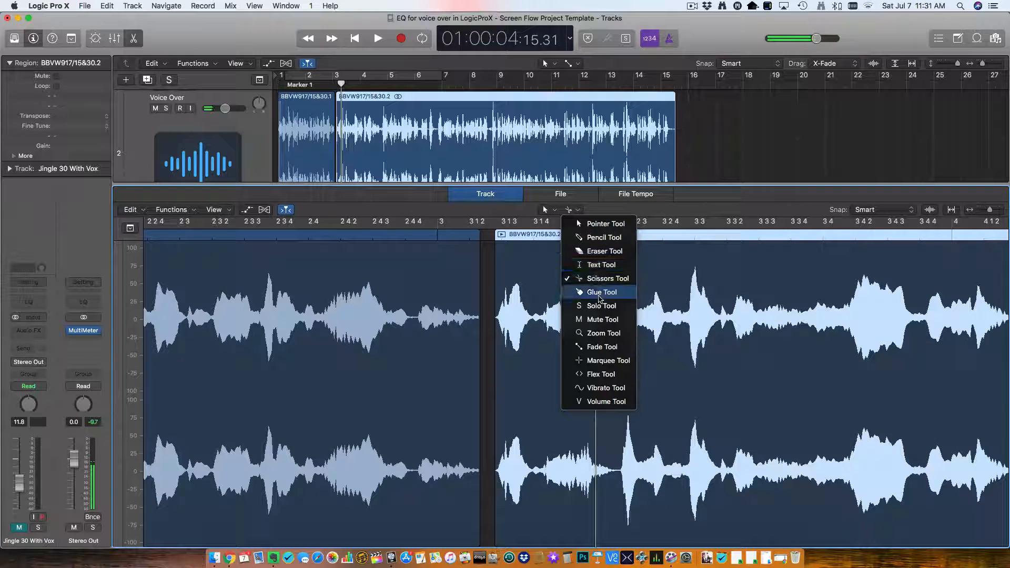
click(603, 346)
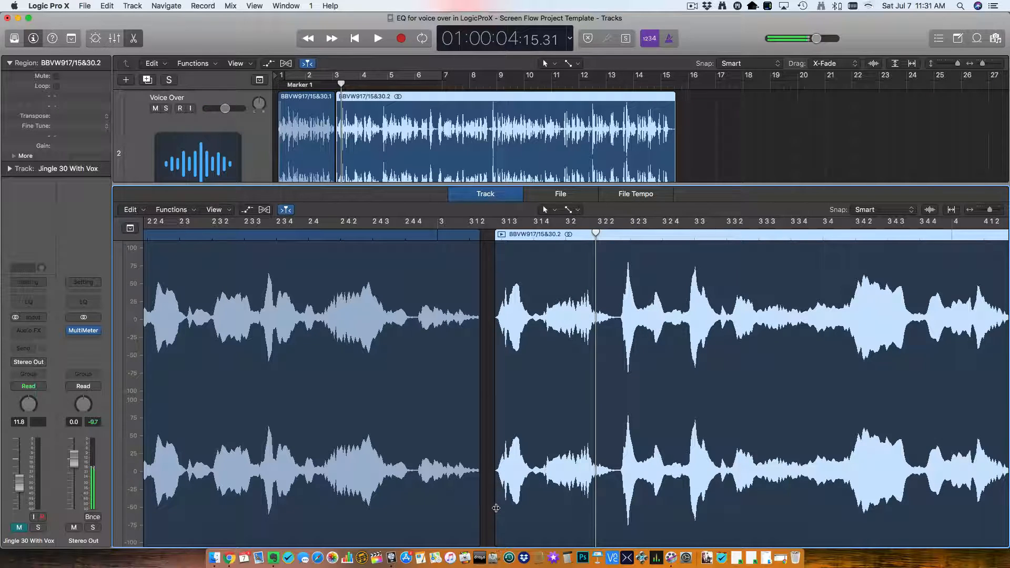
drag(478, 506, 467, 506)
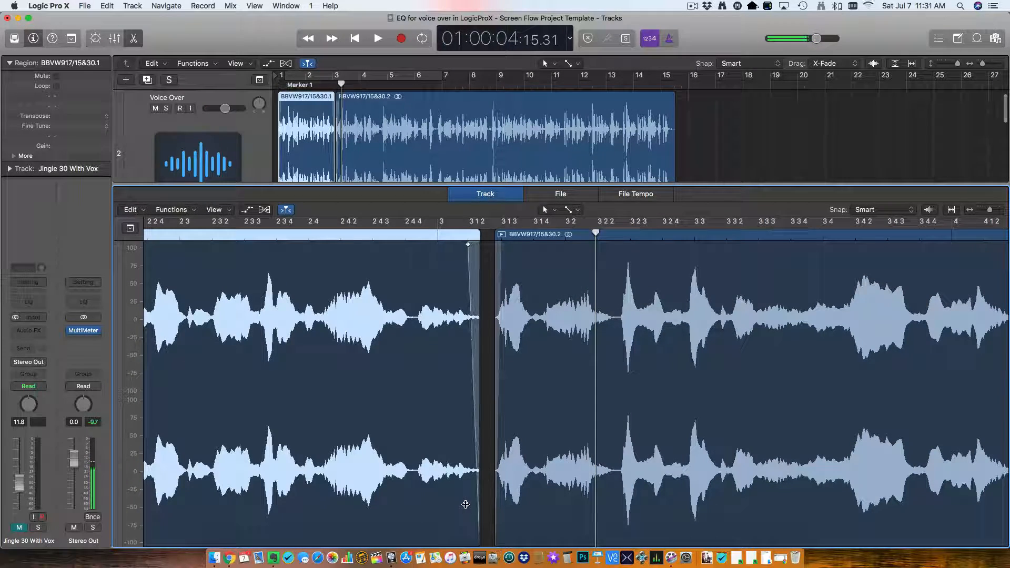
- Play from before the gap after bar 3 and shift the second voice-over piece slightly later again
click(178, 235)
key(space)
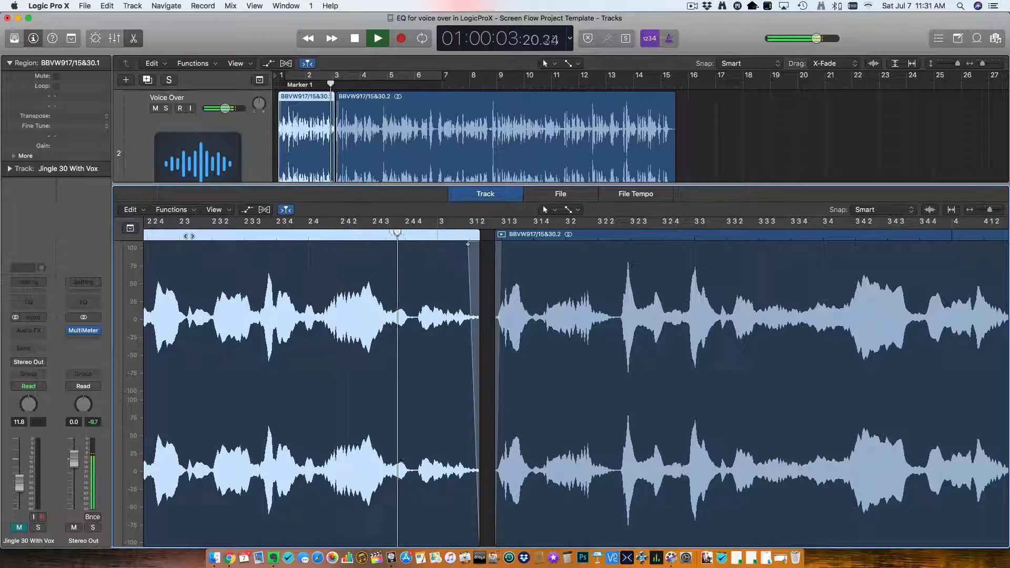
key(space)
drag(524, 238, 532, 246)
- Split the voice-over with the Scissors Tool just before the phrase that starts near the end of bar 4
key(super+Left)
key(super+Left)
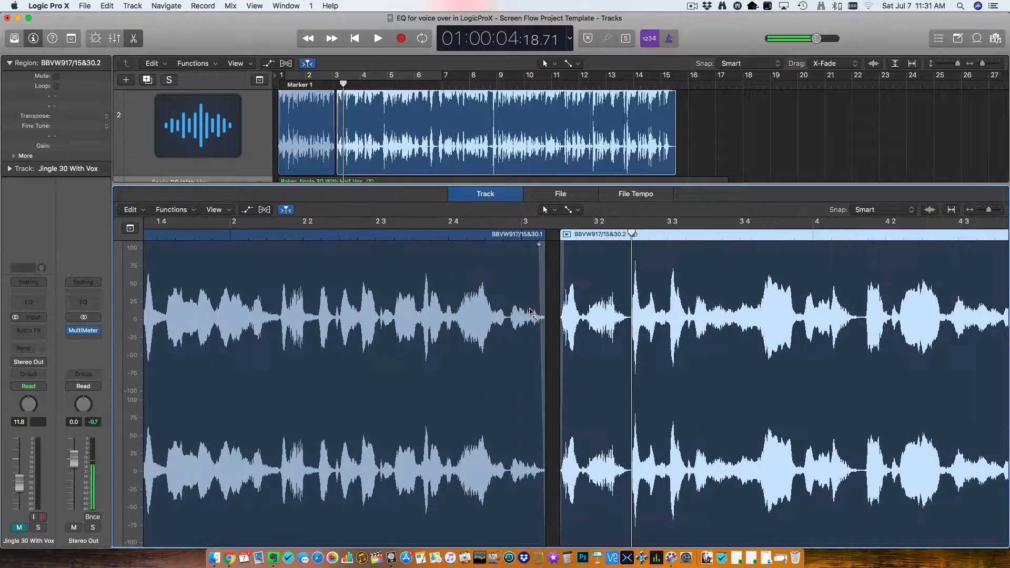
scroll(531, 311, right, 10)
scroll(531, 310, right, 3)
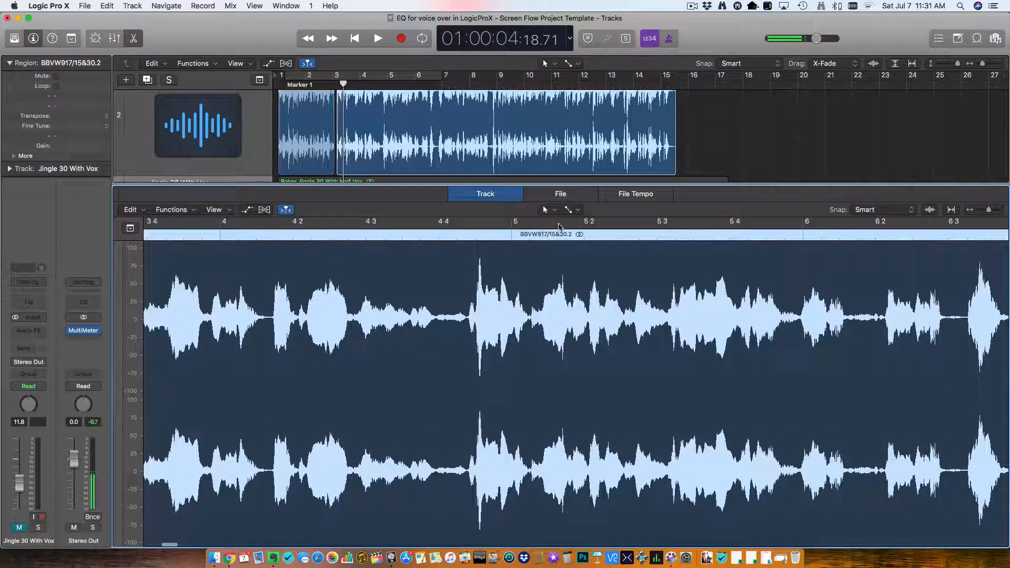
click(572, 210)
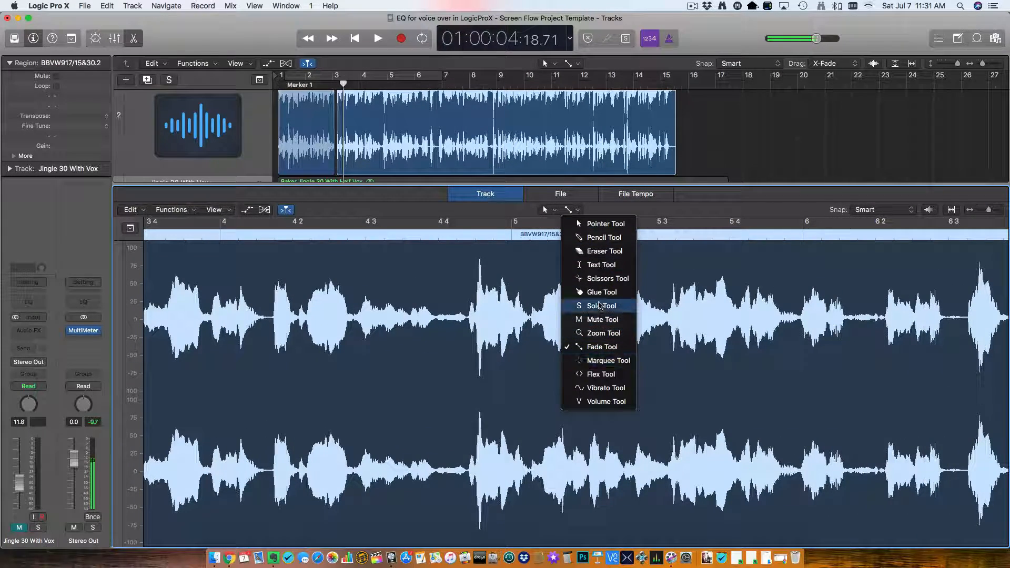
click(597, 280)
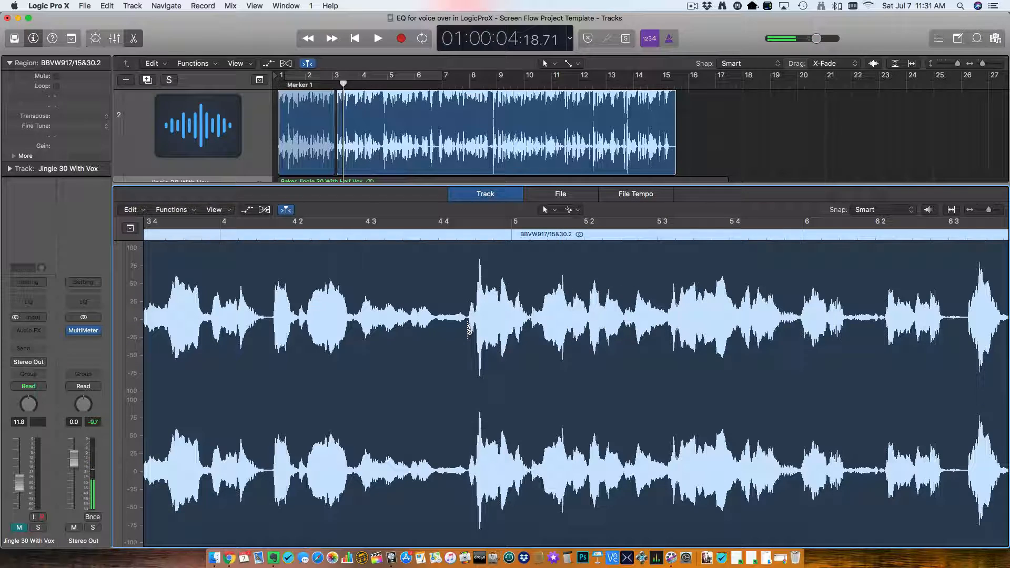
click(470, 329)
- Play the voice-over from bar 6 and split it just before the phrase starting near 6 2
click(803, 235)
key(space)
scroll(808, 239, right, 3)
key(space)
super+click(794, 330)
- Split the voice-over just before the phrases starting shortly before bar 7, near 8 4, near 11 3 and after 13 3
scroll(793, 337, right, 8)
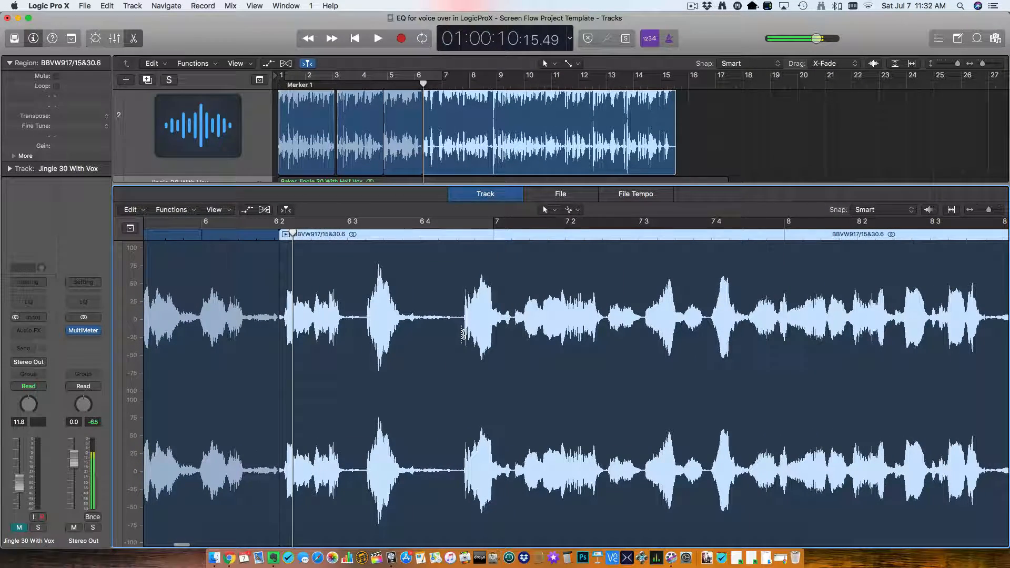
super+click(463, 334)
scroll(585, 342, right, 8)
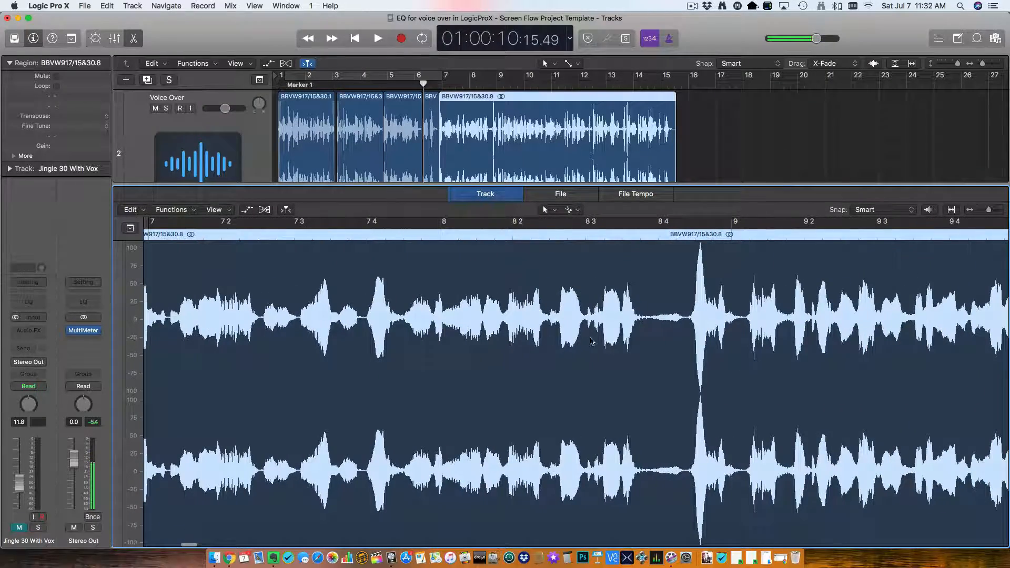
super+click(683, 333)
scroll(679, 333, right, 10)
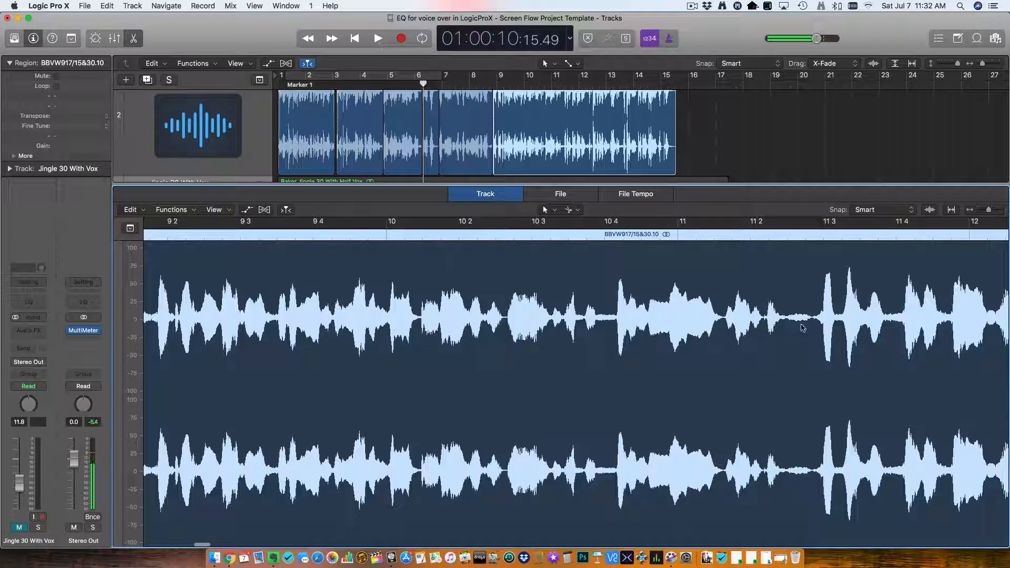
super+click(814, 334)
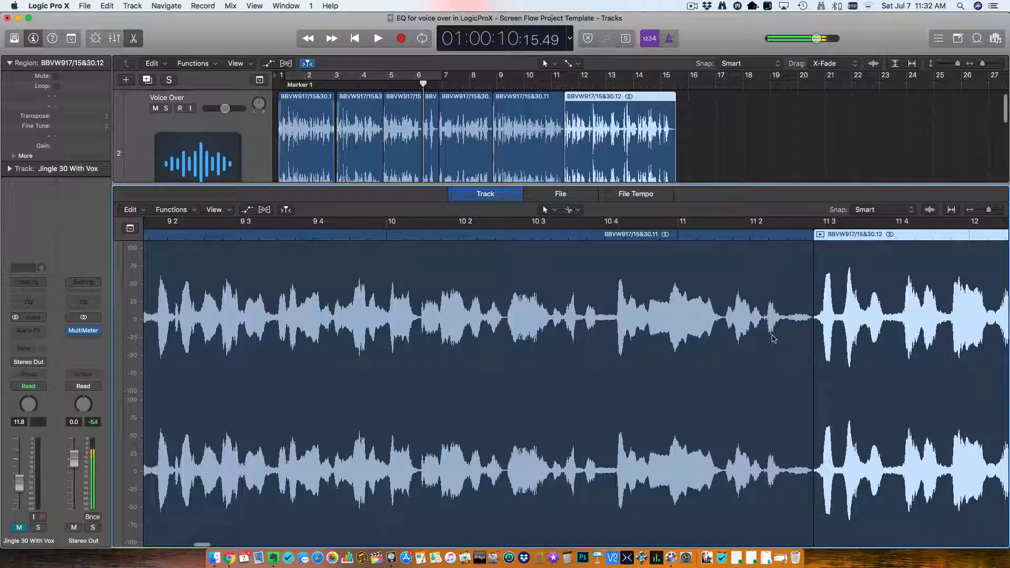
scroll(778, 331, right, 12)
super+click(784, 330)
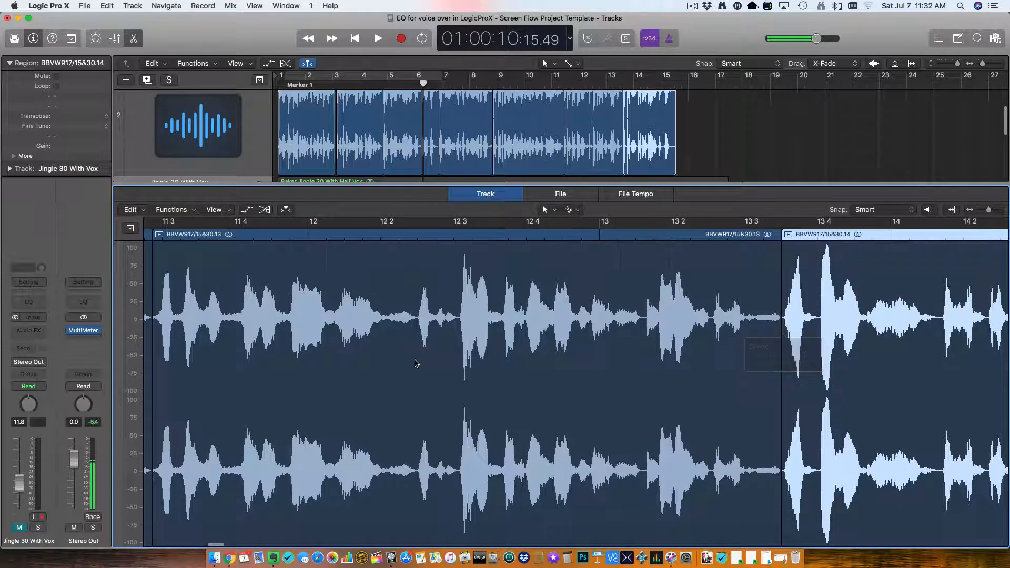
- Play the phrase around bar 12, then split the voice-over before the next word after 12 2 and at 14 1 3 185
double_click(329, 236)
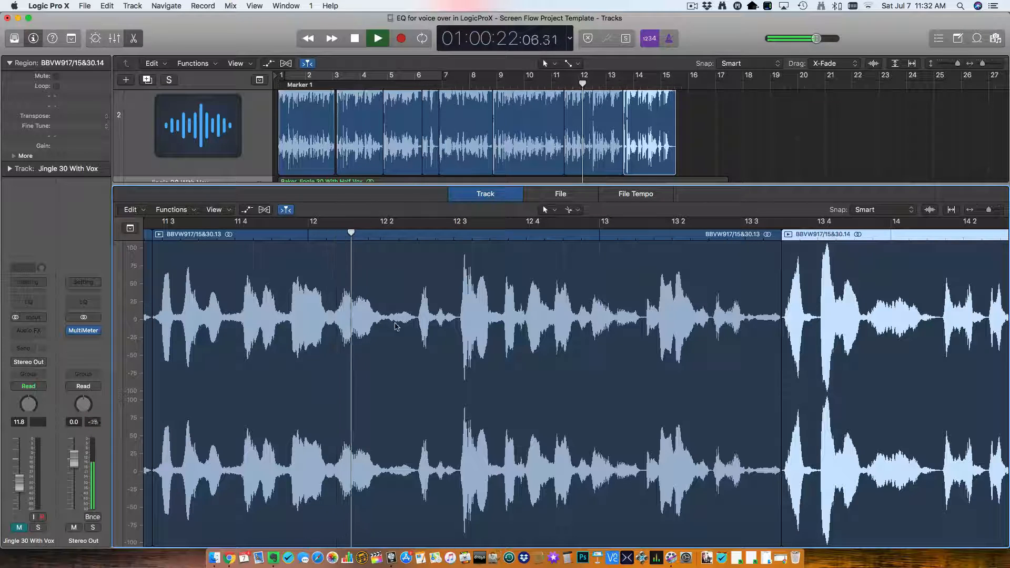
key(space)
super+click(419, 334)
scroll(424, 332, right, 8)
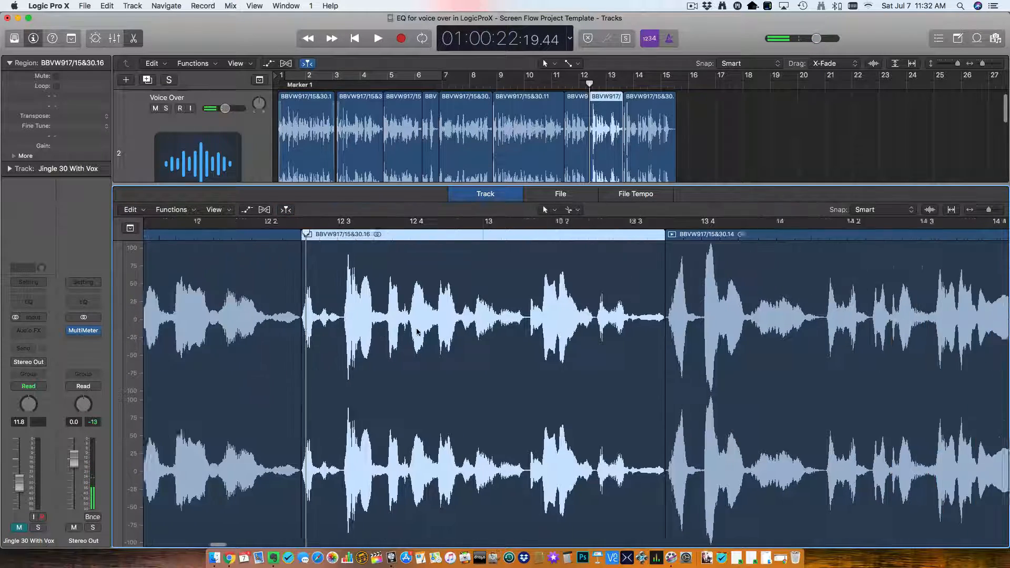
super+click(482, 334)
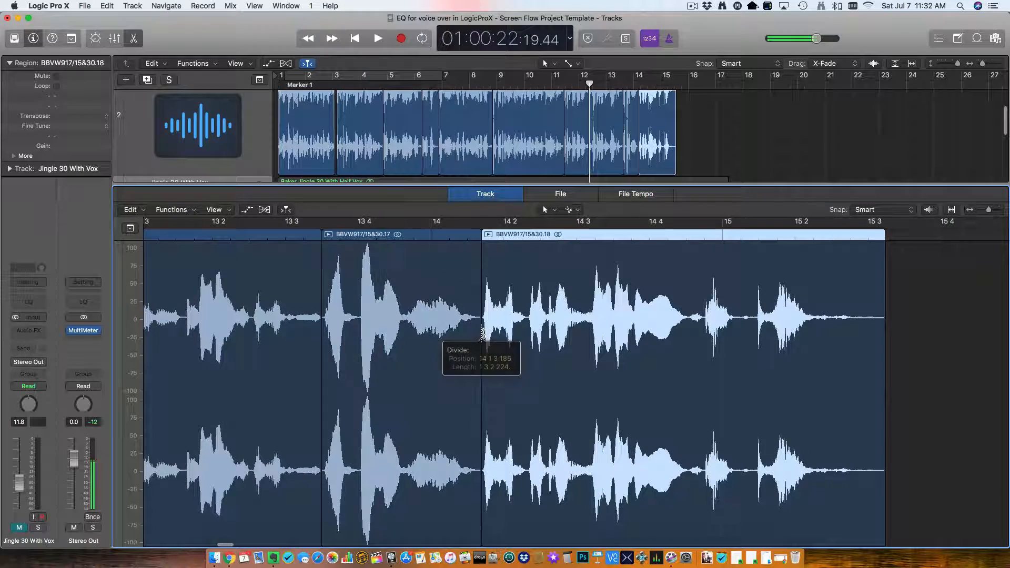
- Review the split voice-over from its end back to its start in one wide overview
scroll(669, 342, right, 2)
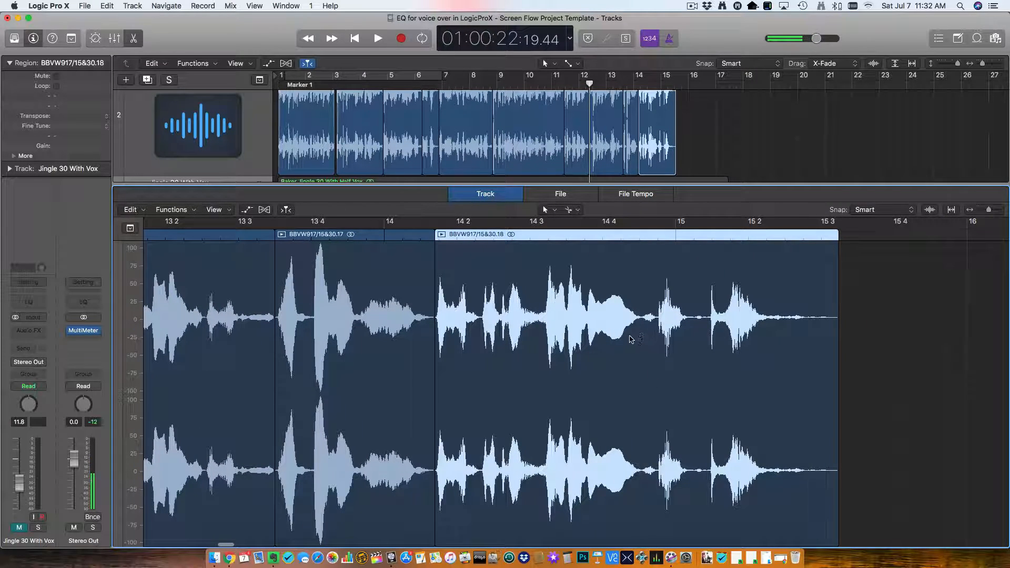
scroll(656, 334, left, 15)
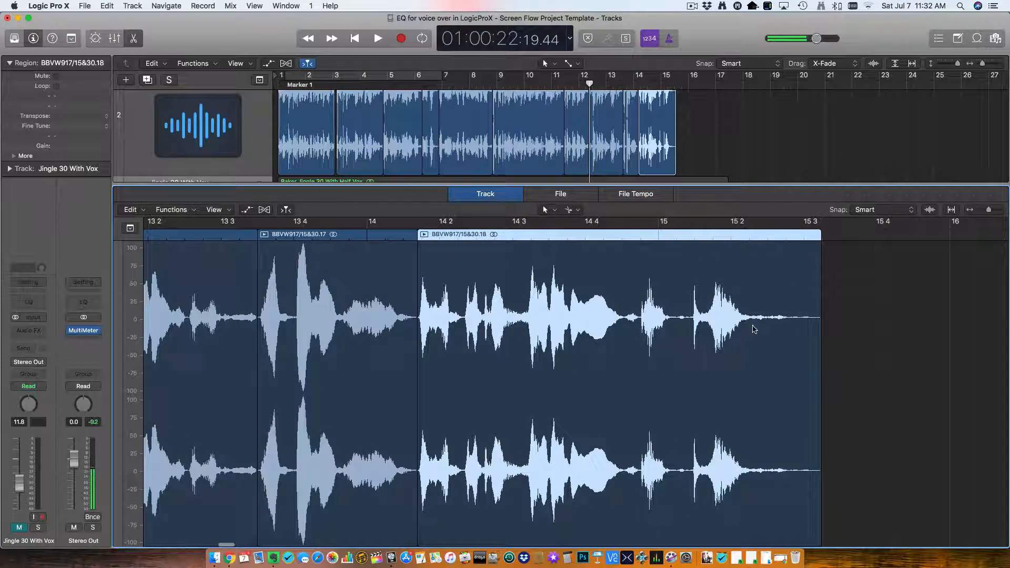
scroll(505, 328, left, 8)
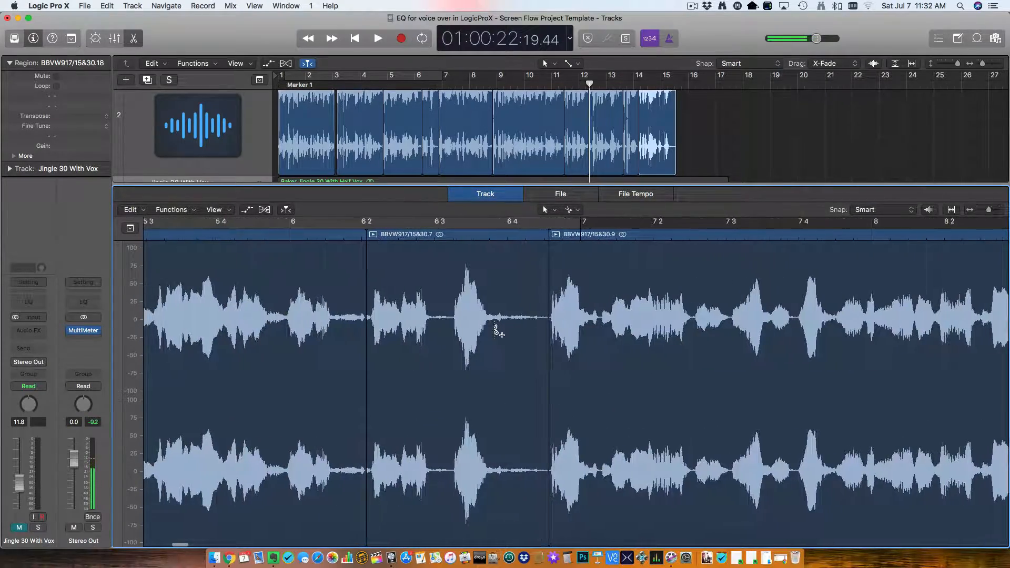
key(super+Left)
key(super+Left)
key(super+Left)
key(super+Left)
key(super+Left)
key(super+Left)
key(super+Left)
key(super+Left)
key(super+Left)
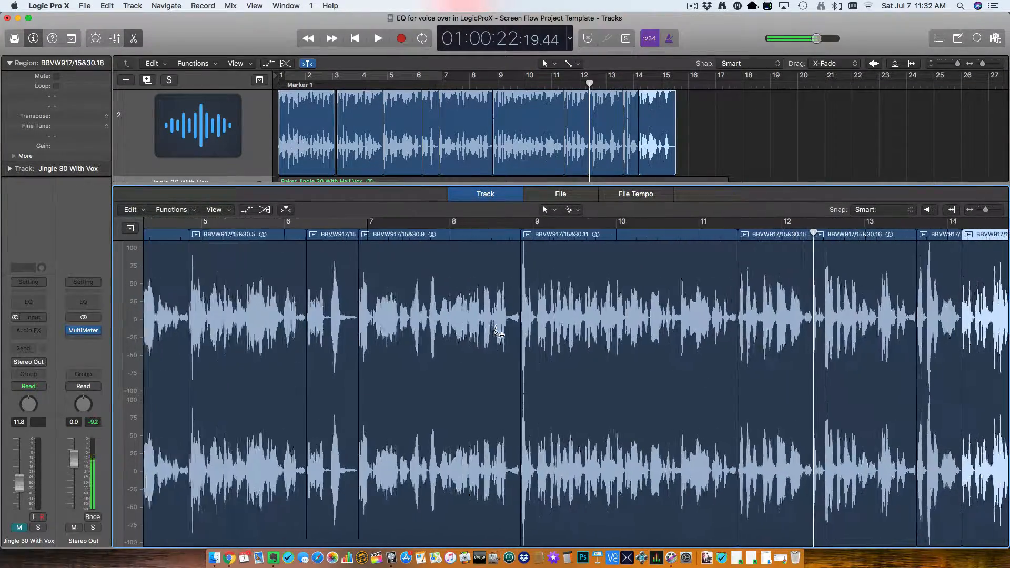
- Play the voice-over from bar 4 into bar 5 and trim the breath off the end of the second piece
click(324, 235)
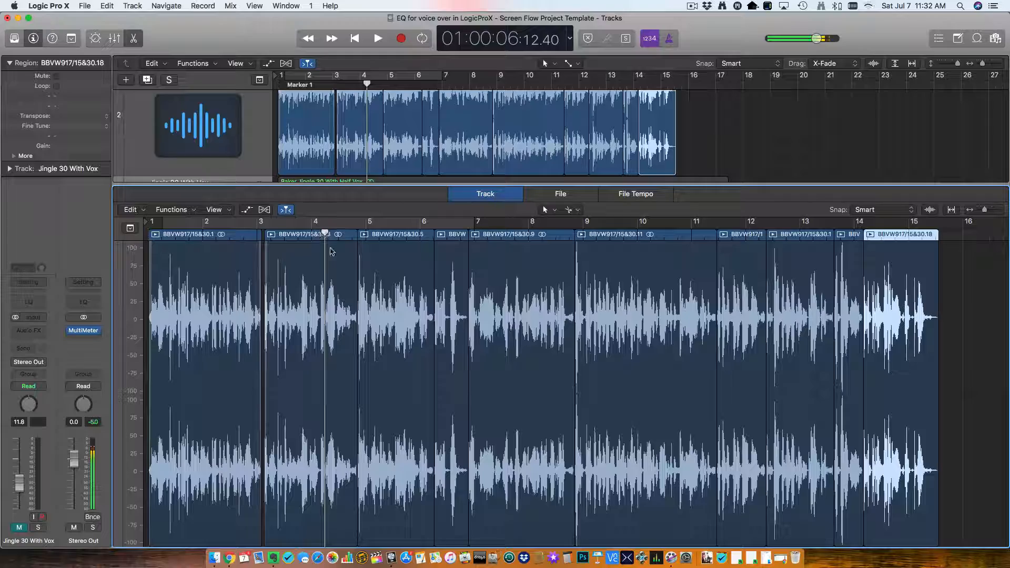
key(space)
key(super+Right)
key(super+Right)
key(super+Right)
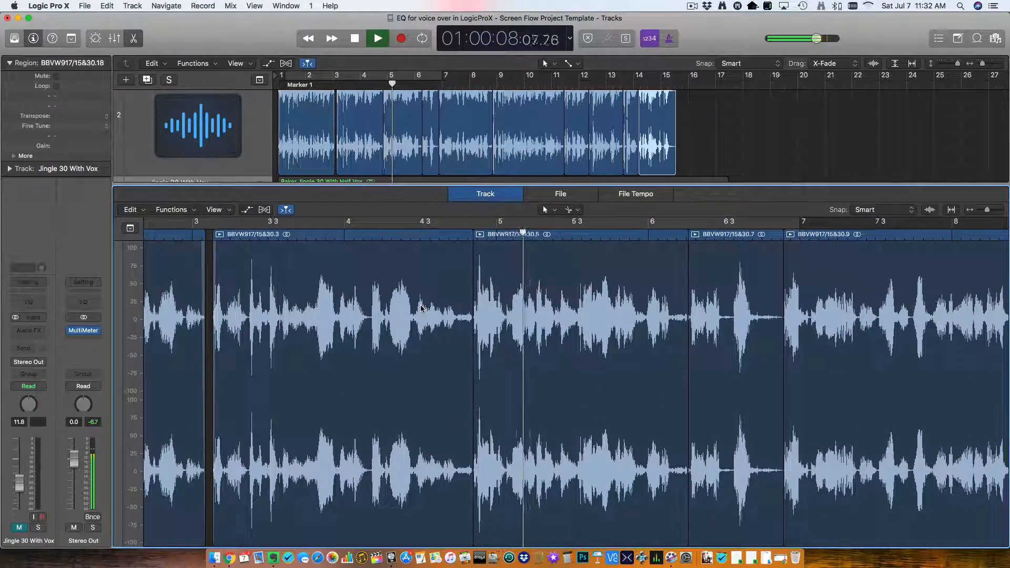
key(space)
key(super+Right)
key(super+Right)
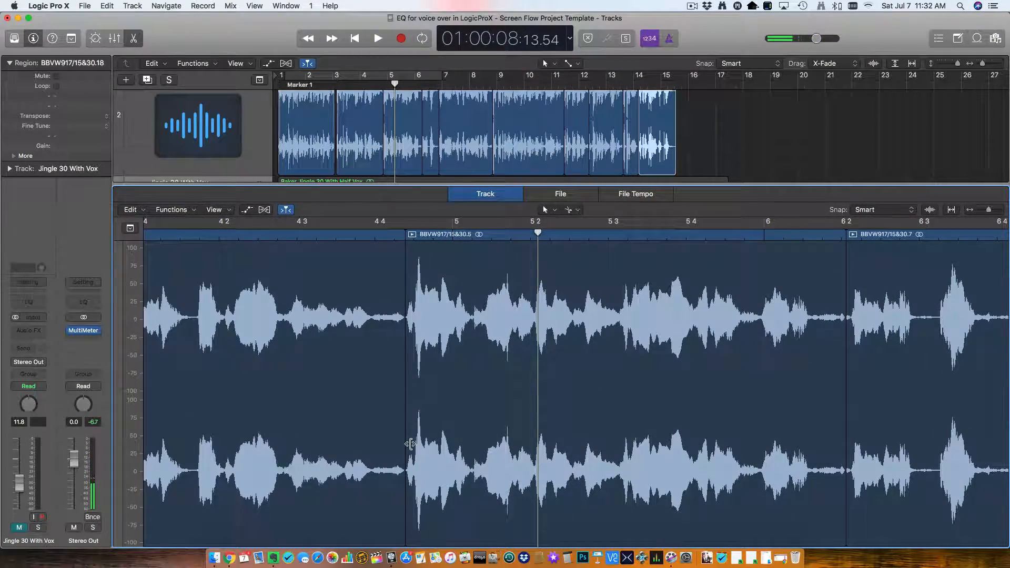
drag(402, 516, 371, 517)
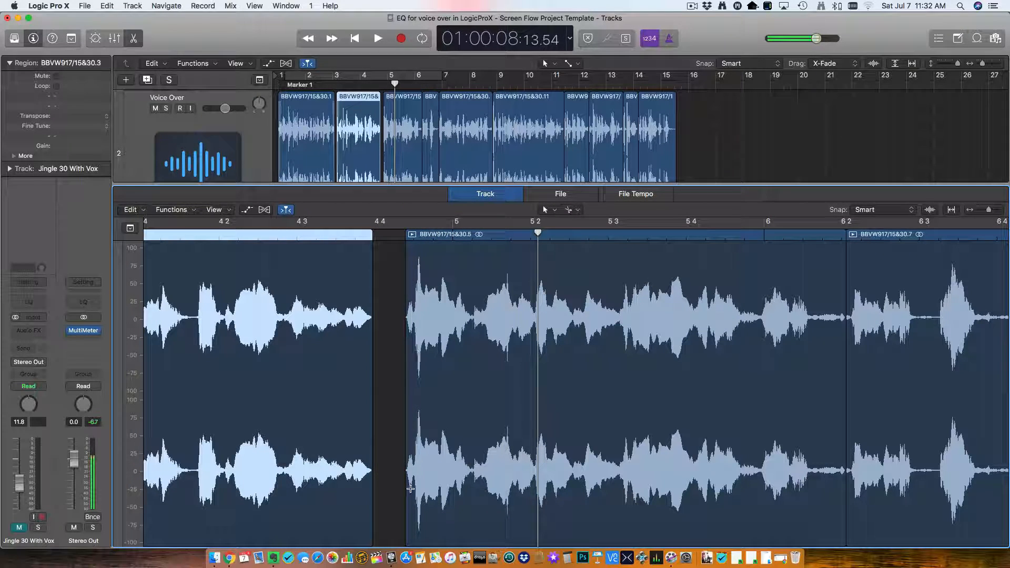
- Add a short fade-in to the third piece with the Fade Tool, move it earlier to tighten the gap and play the transition
click(573, 211)
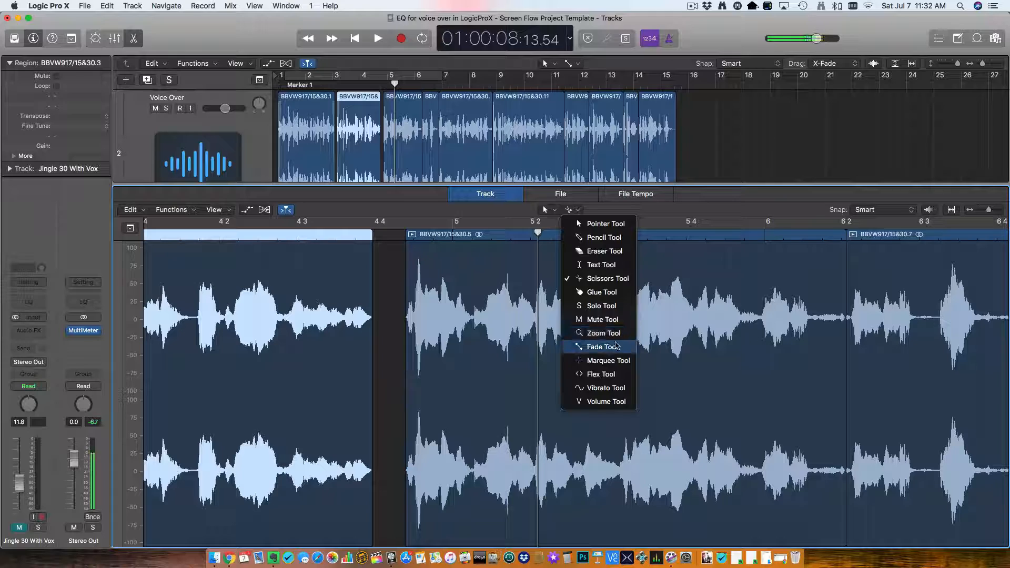
click(385, 482)
drag(413, 337, 390, 326)
double_click(236, 237)
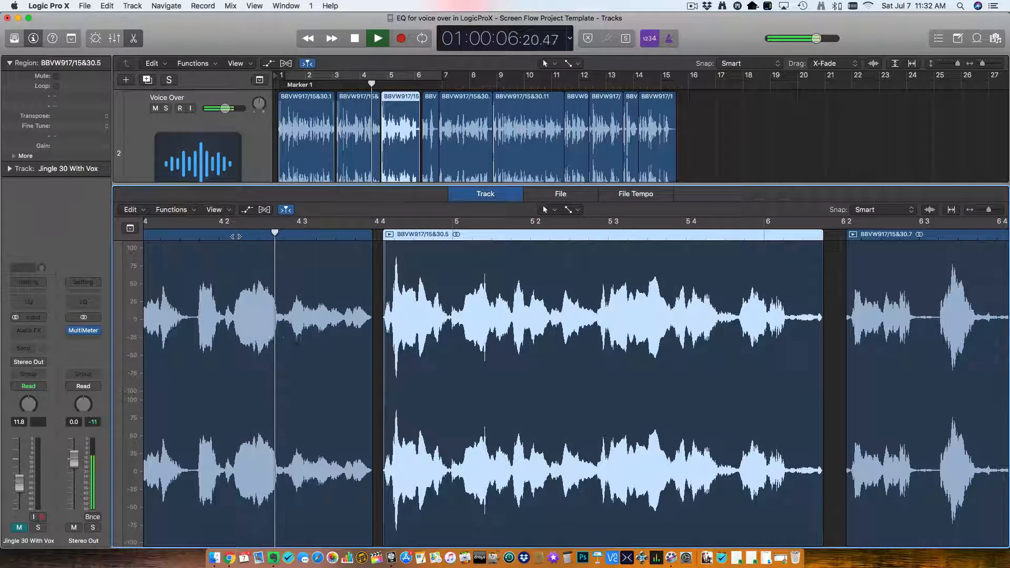
key(space)
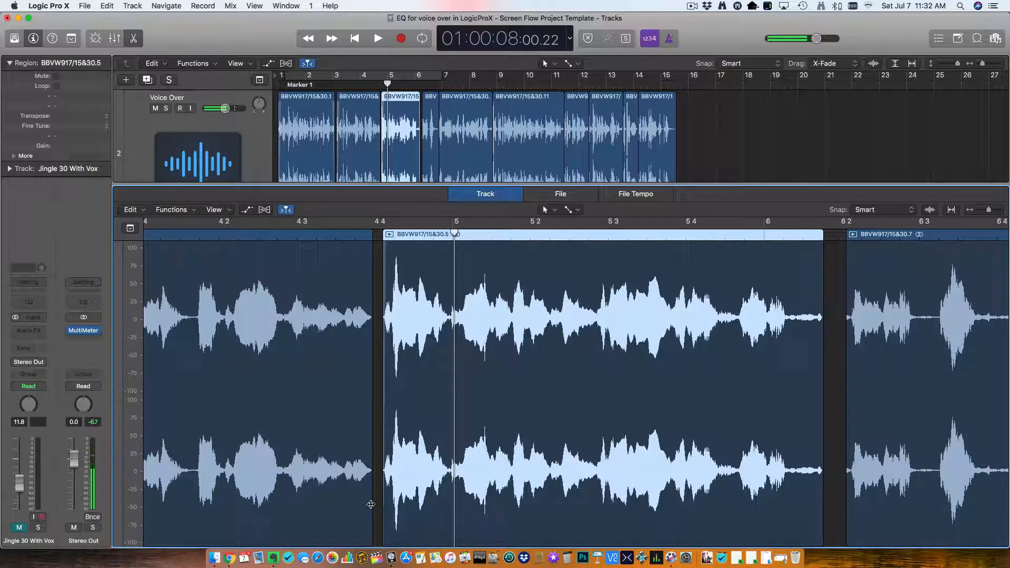
- Add a very short fade-out to the end of the second piece and play the transition into the third
click(370, 506)
double_click(268, 233)
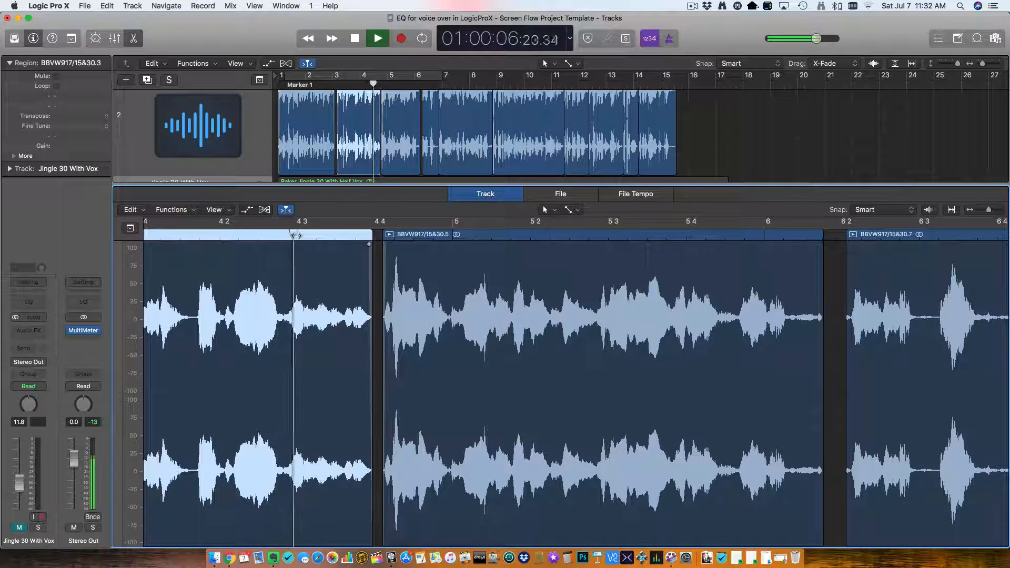
key(space)
- Play the end of the third piece, trim off its breath after bar 6 and move the fourth piece earlier to close the gap
scroll(596, 243, right, 5)
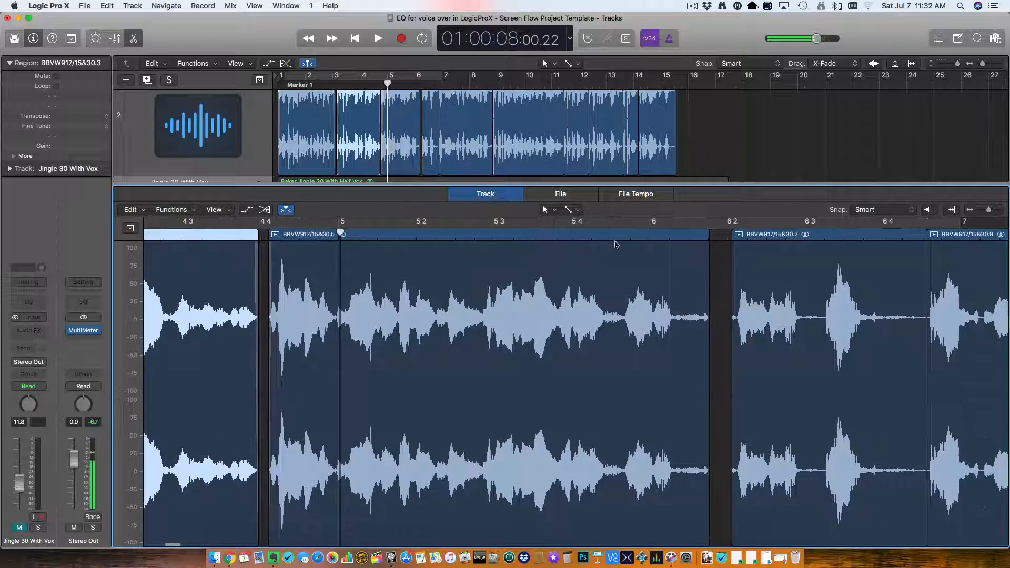
click(591, 234)
key(space)
key(space)
drag(706, 534, 682, 533)
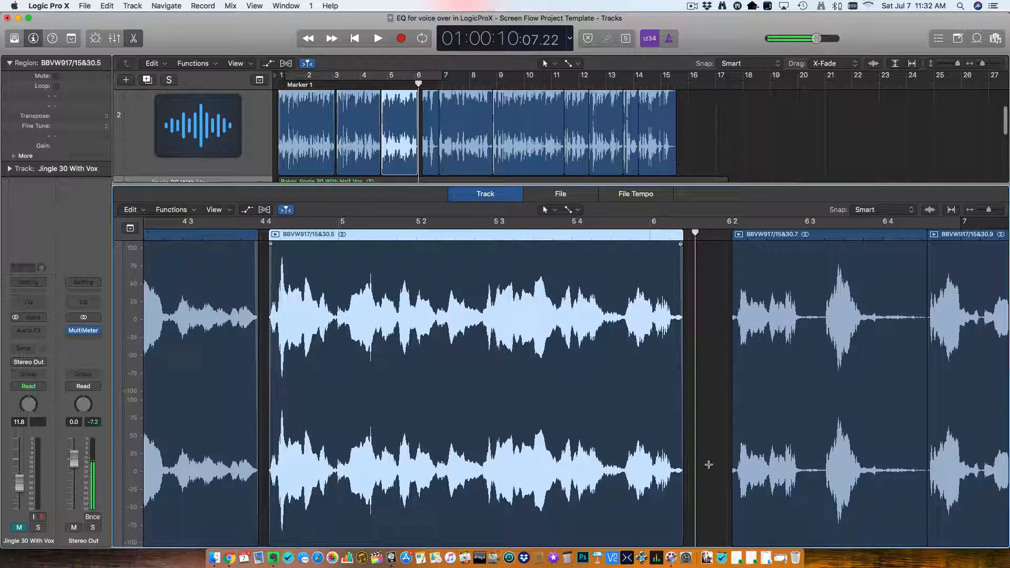
drag(756, 286, 695, 519)
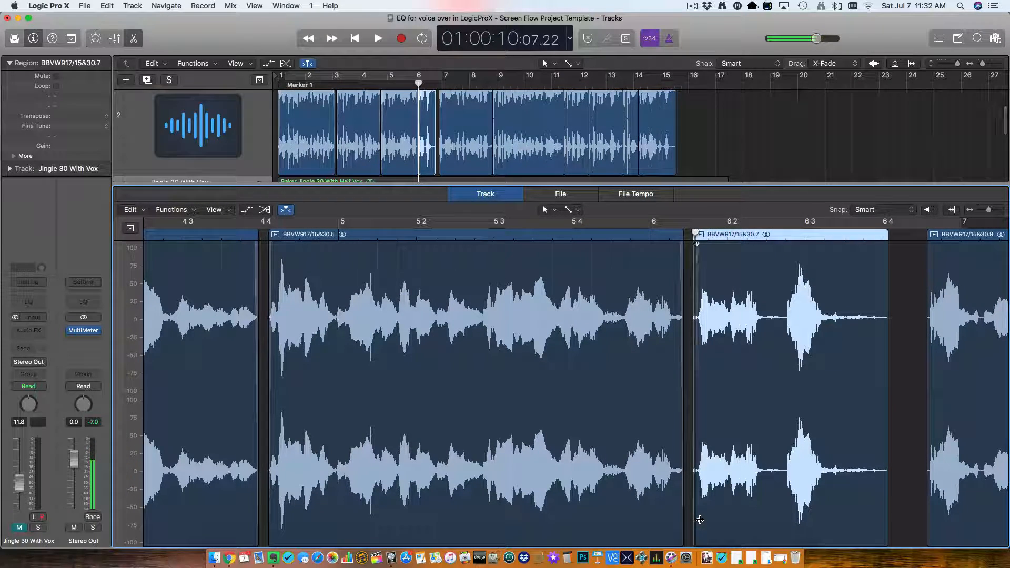
- Play the third piece from after bar 5 and listen to its transition into the fourth piece
click(532, 237)
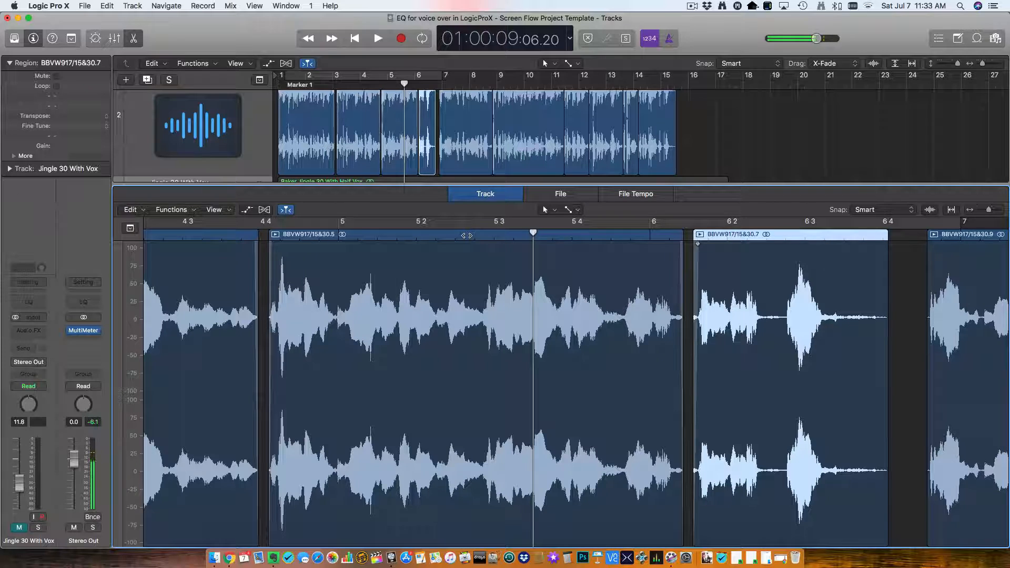
click(454, 236)
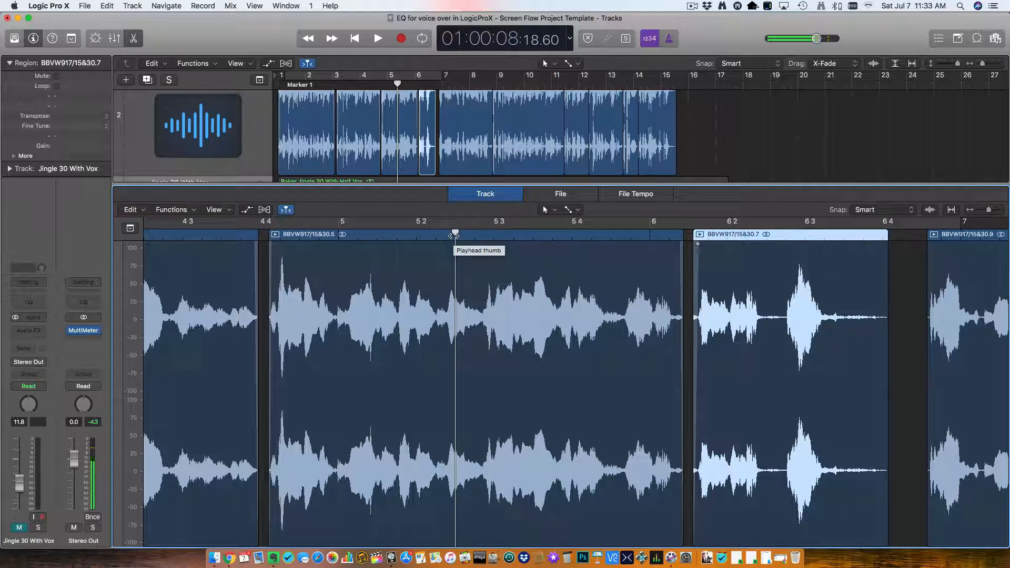
key(space)
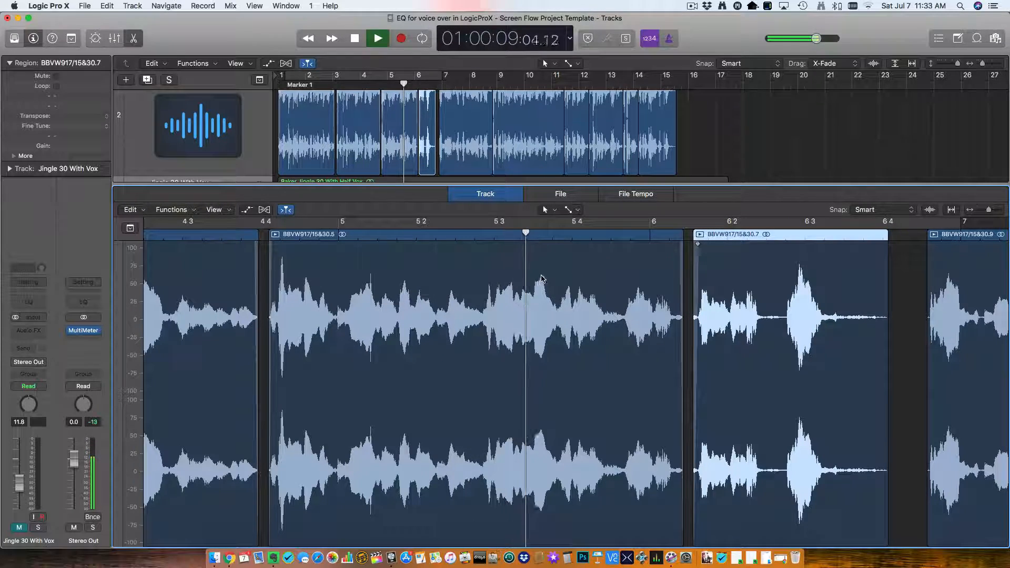
key(space)
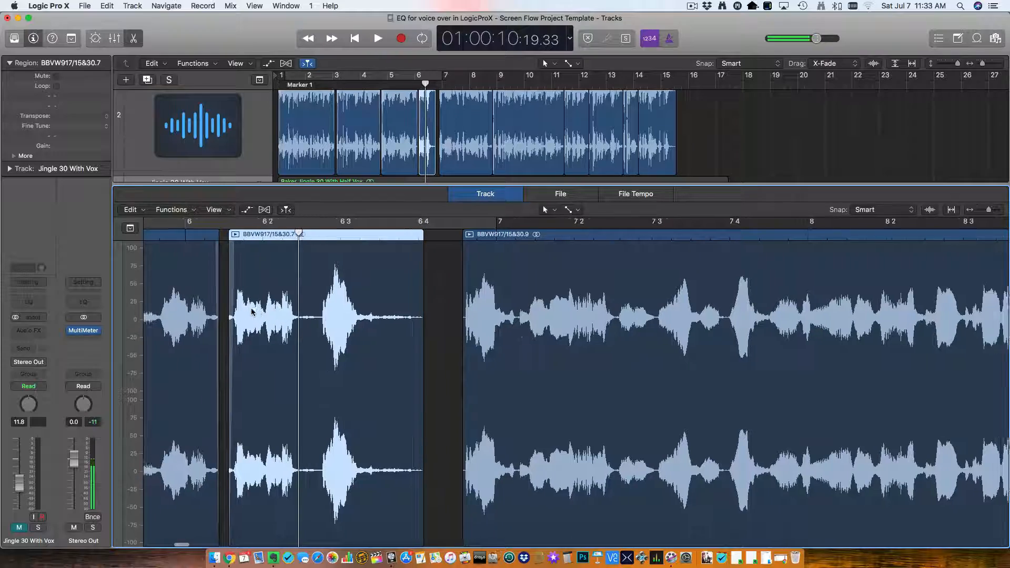
- Trim slightly more off the end of the third piece and move the fourth piece earlier to tighten the gap
scroll(276, 310, left, 3)
key(super+Right)
key(super+Right)
scroll(261, 310, left, 5)
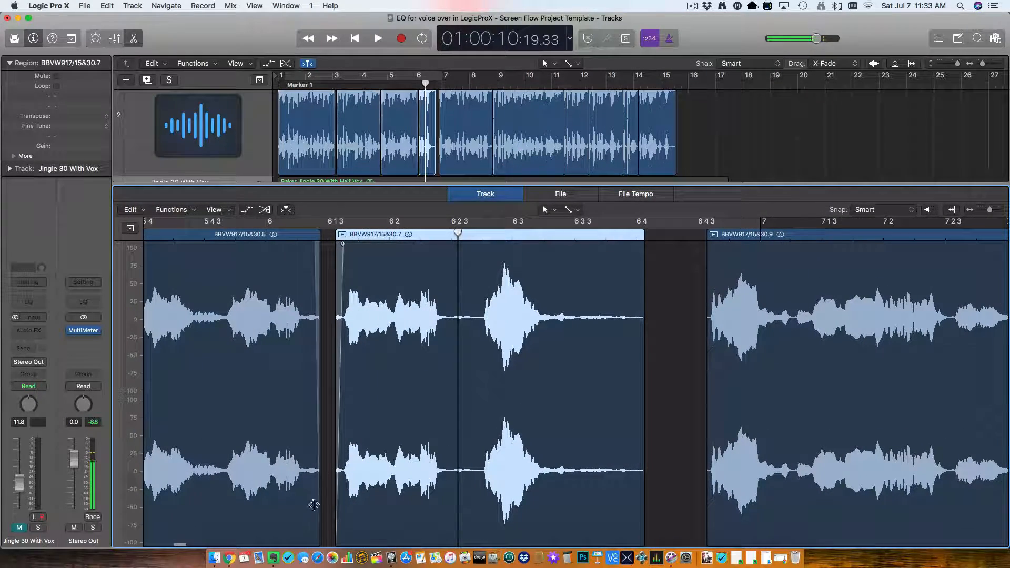
drag(317, 517, 308, 518)
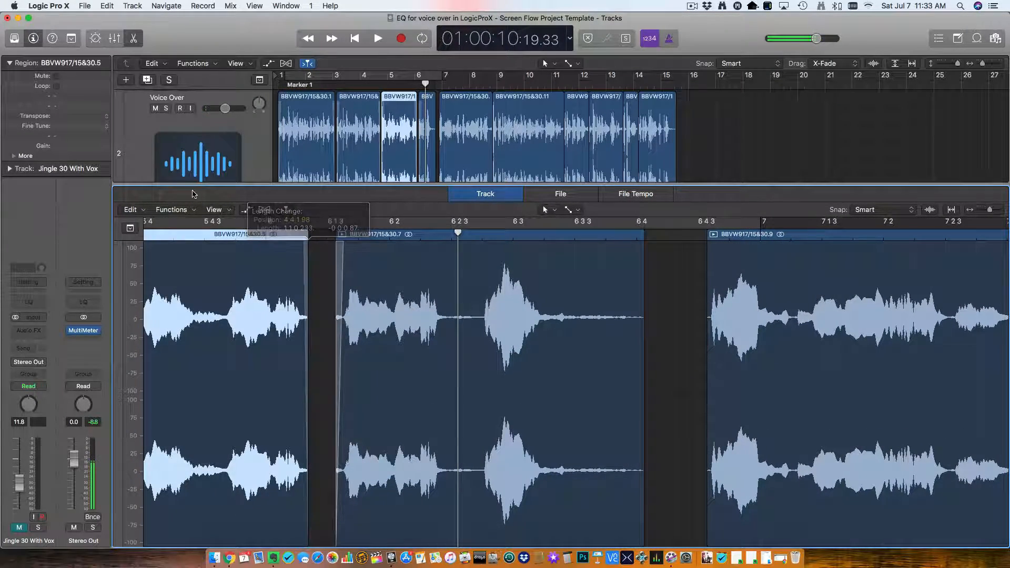
drag(442, 263, 427, 264)
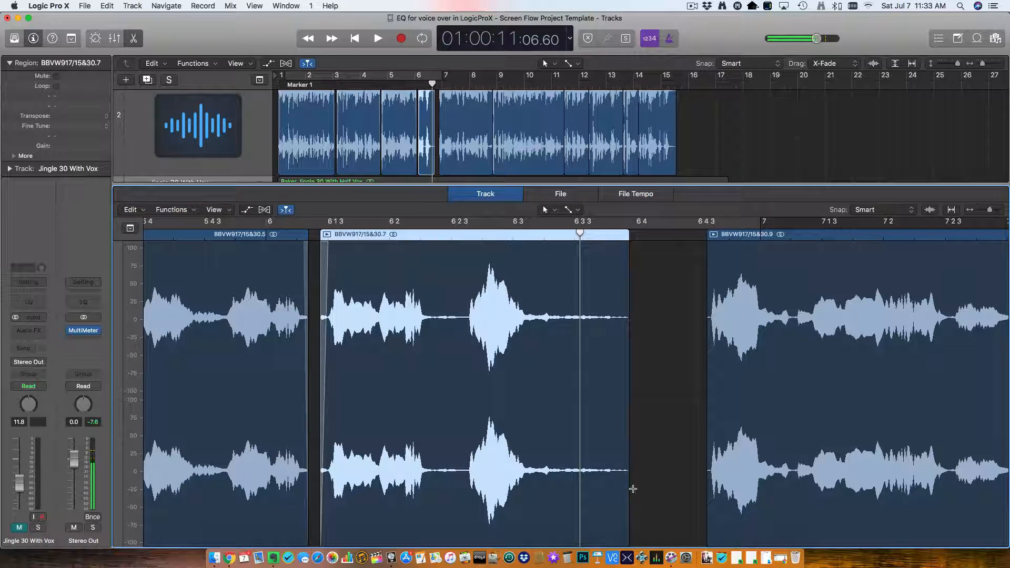
- Trim the fourth piece's end with a short fade-out, move the fifth piece earlier to close the gap and play the transition
double_click(482, 236)
key(space)
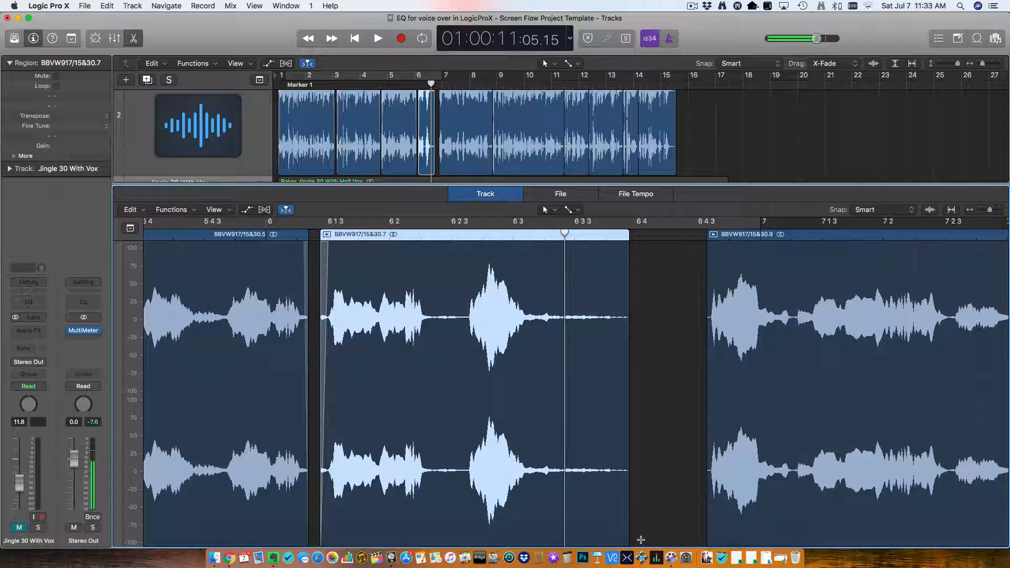
drag(627, 535, 550, 534)
drag(750, 325, 631, 325)
double_click(430, 237)
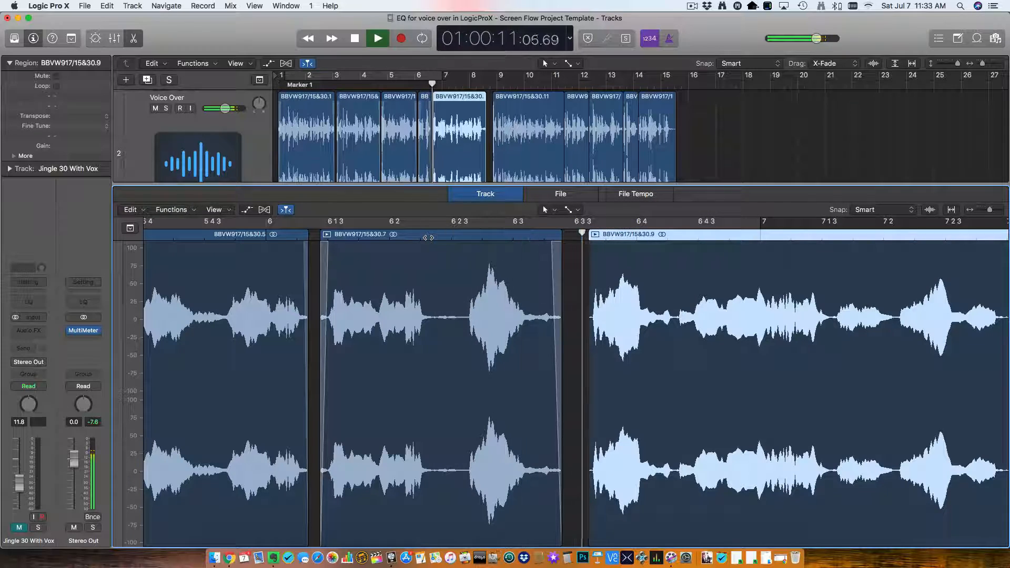
key(space)
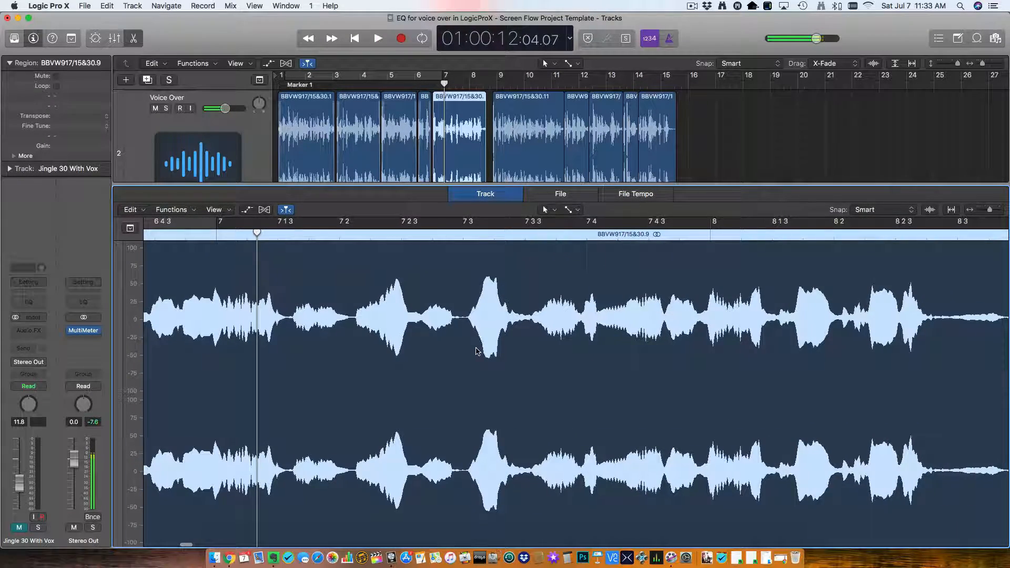
- Play the fifth piece from bar 7, trim the breath off its end with a short fade-out and move the sixth piece earlier
scroll(471, 330, right, 1)
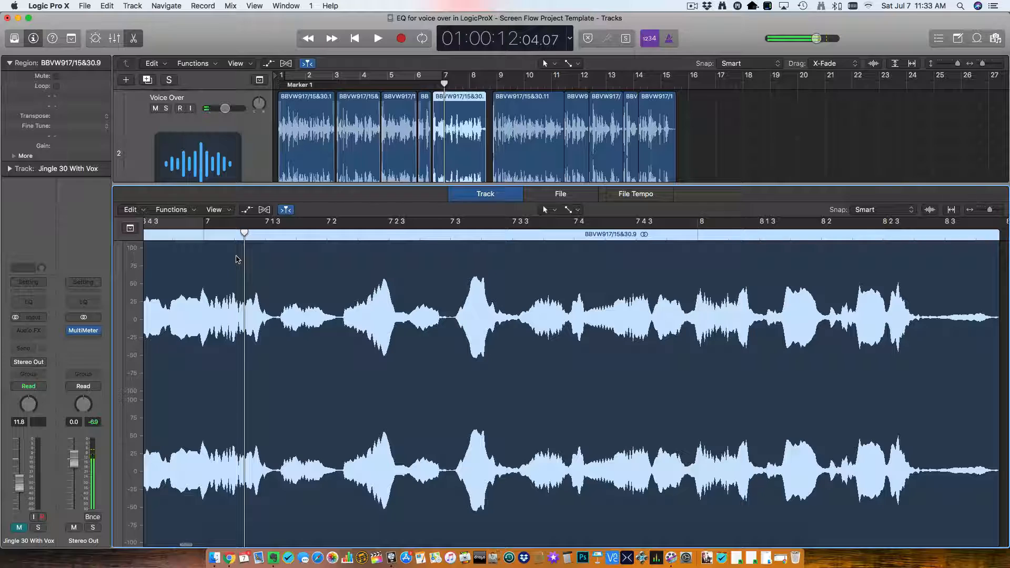
click(203, 233)
key(space)
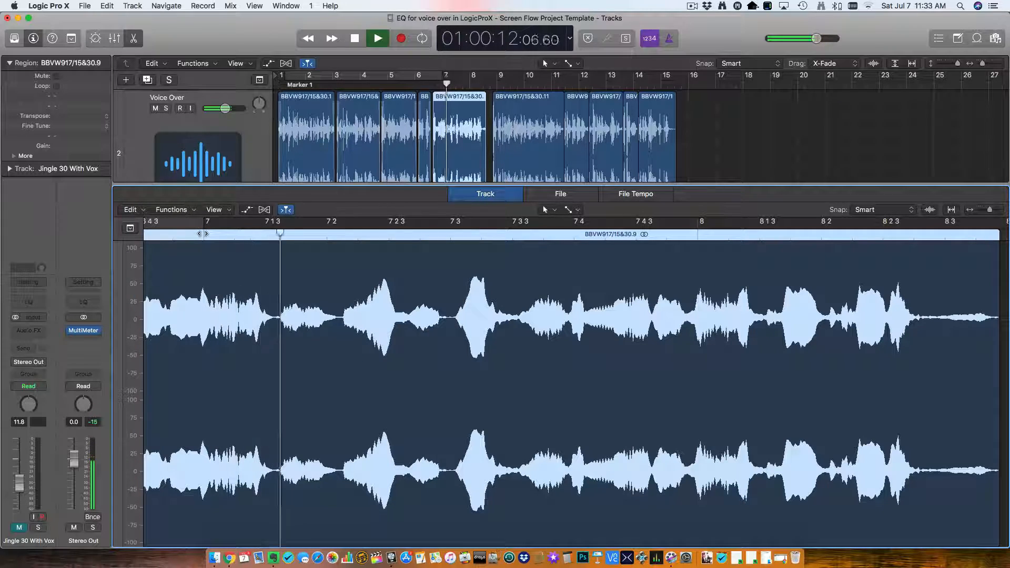
scroll(521, 340, right, 2)
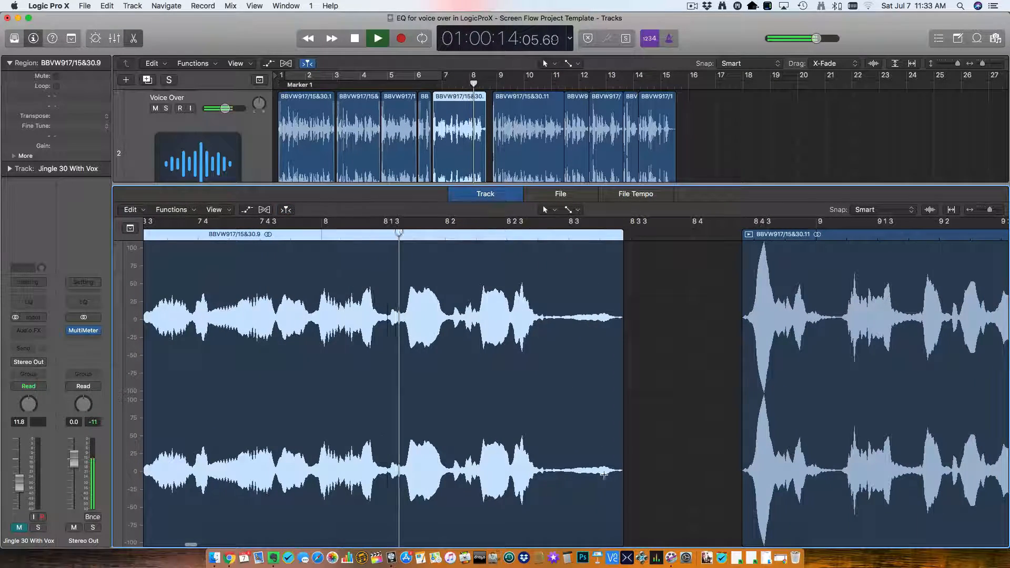
key(space)
drag(606, 520, 529, 519)
drag(863, 263, 690, 264)
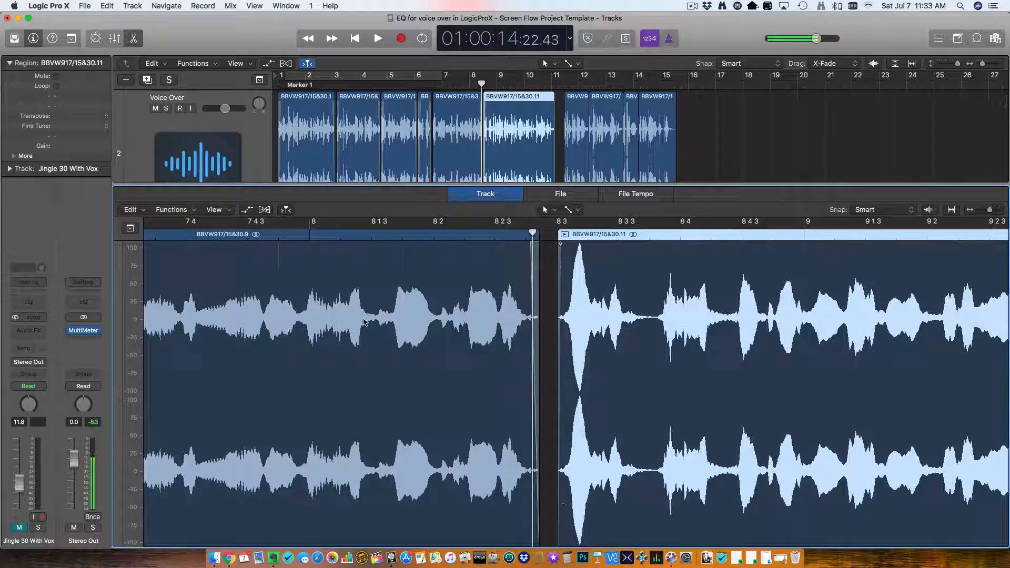
- Play the transition into the sixth piece, move that piece slightly later to 8 3 1 113 and play from before the gap again
click(255, 235)
key(space)
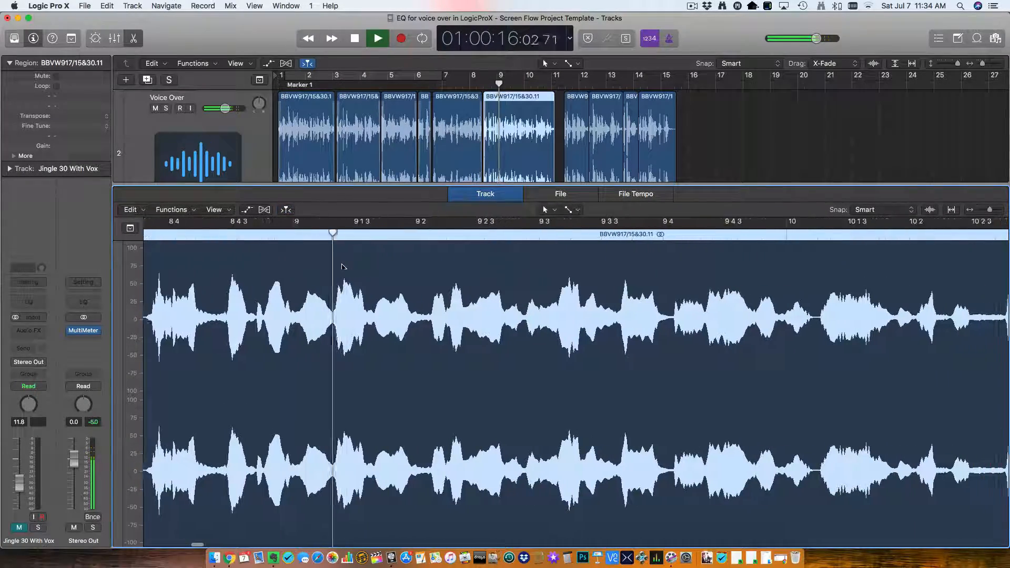
key(space)
drag(243, 264, 257, 265)
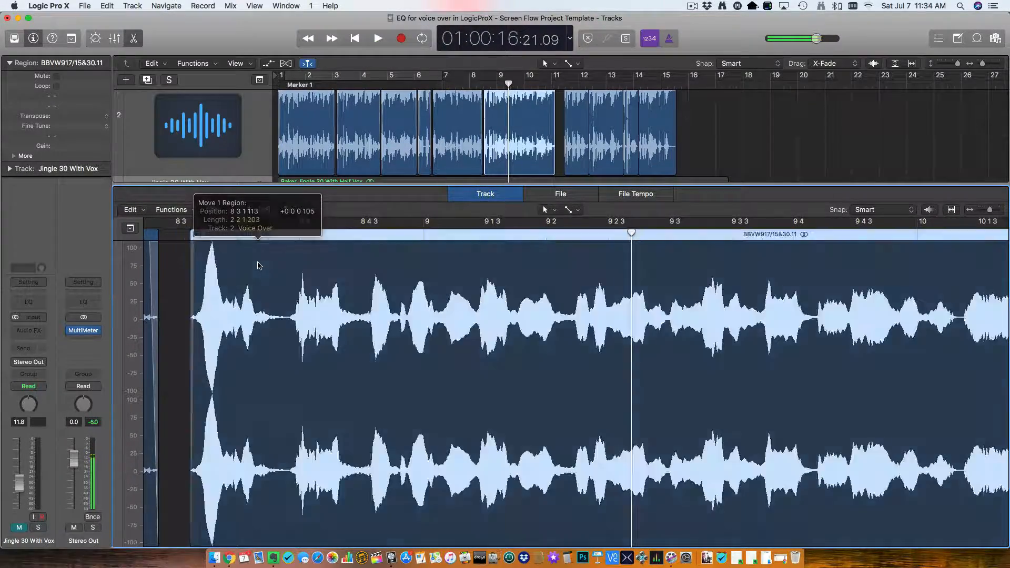
scroll(257, 266, left, 5)
click(173, 234)
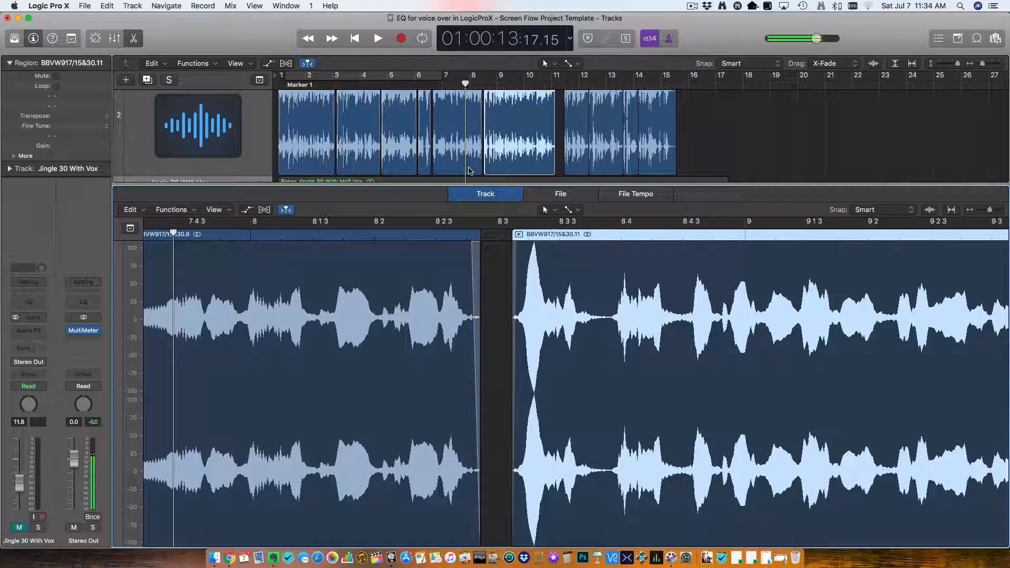
key(space)
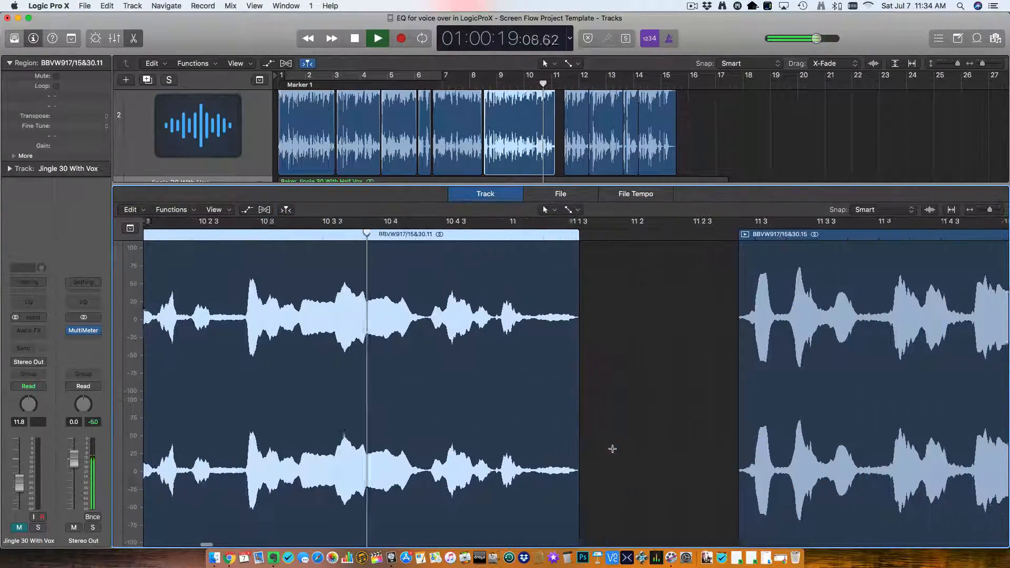
- Trim the breath off the sixth piece's end after bar 11, move the seventh piece earlier and play the transition
key(space)
drag(562, 516, 525, 516)
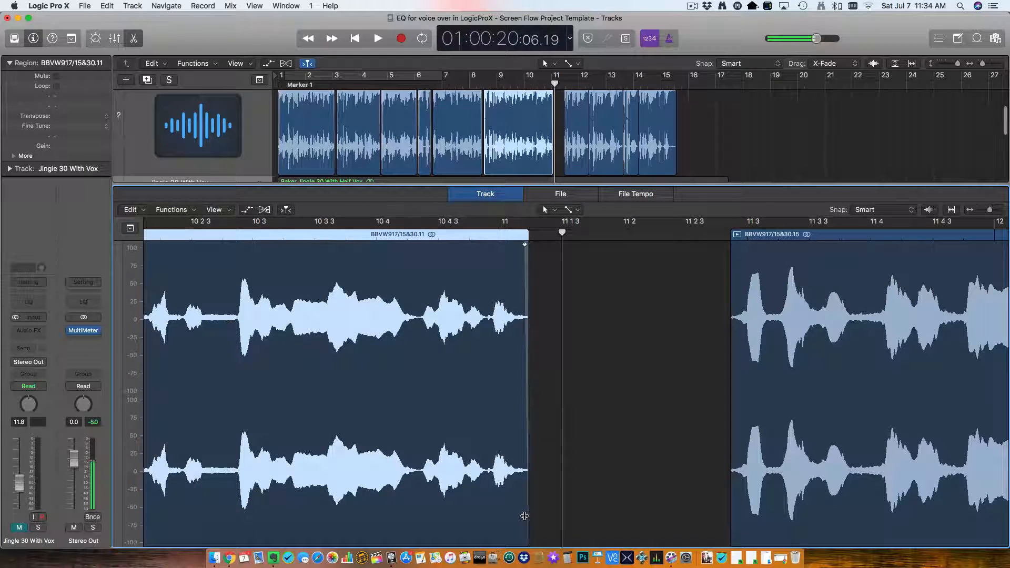
drag(799, 269, 609, 277)
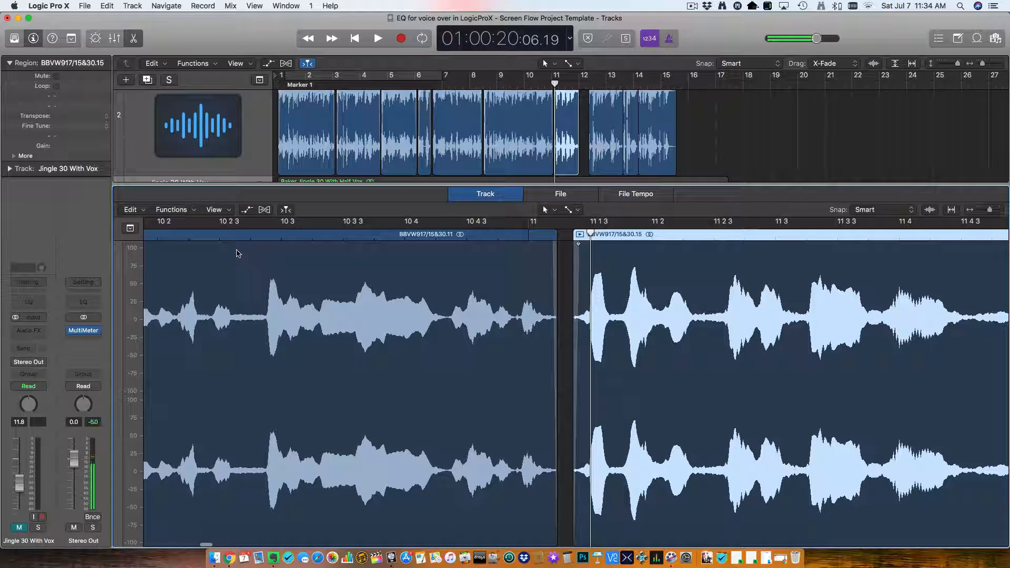
click(173, 233)
key(space)
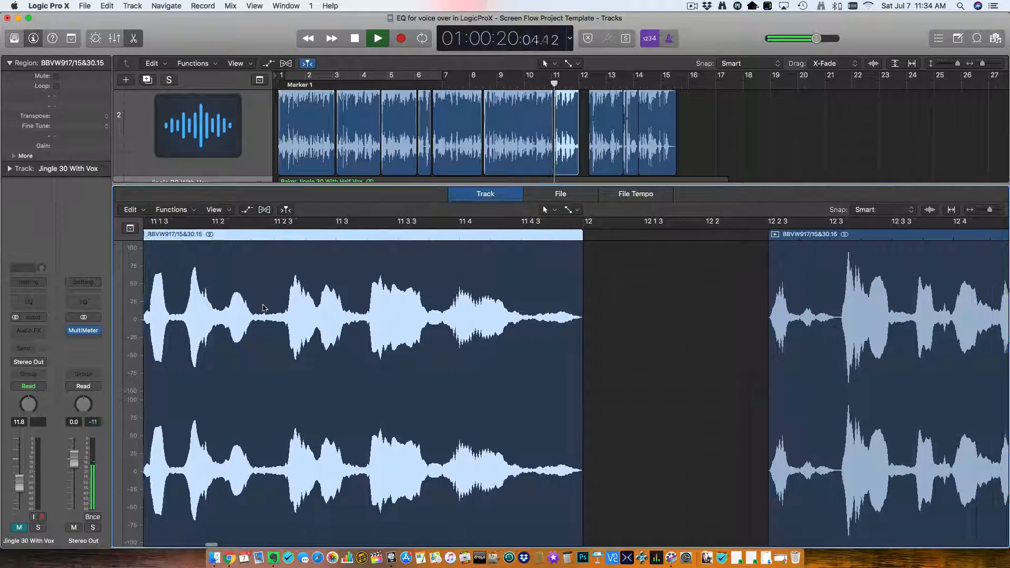
- Trim the breath off the seventh piece's end, fading both its ends, and move the eighth piece earlier, playing the transition
key(space)
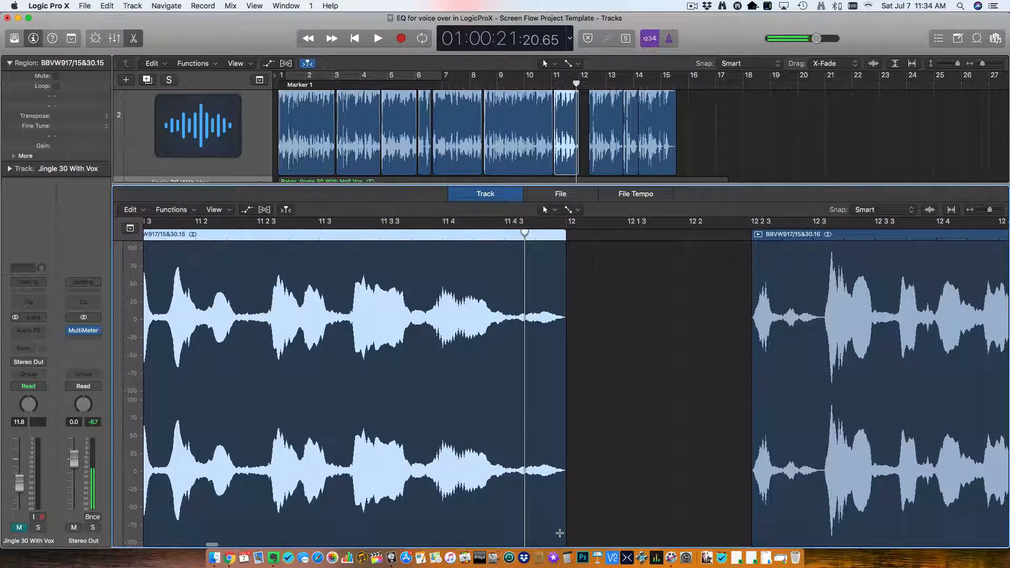
drag(564, 531, 517, 531)
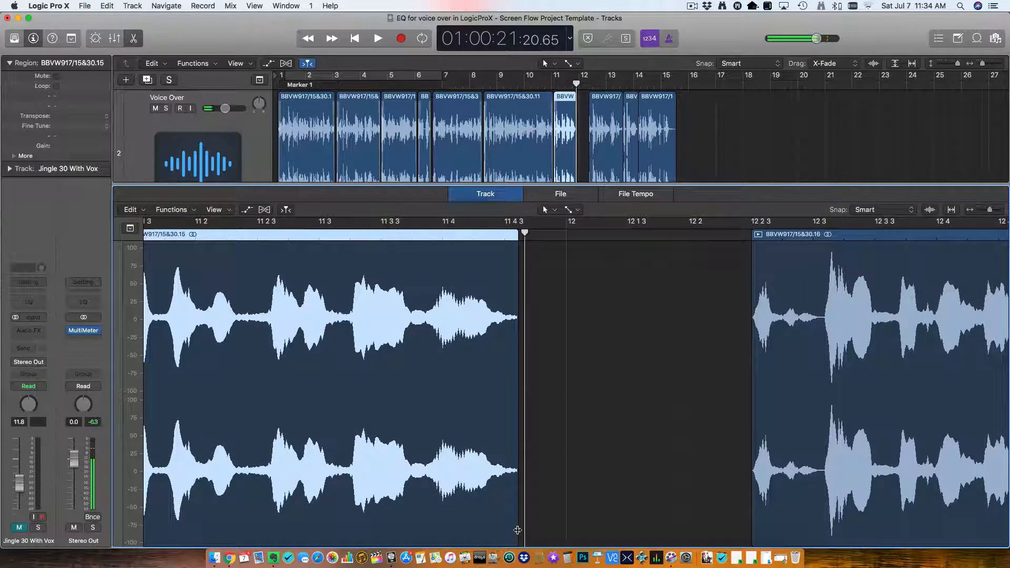
scroll(489, 521, left, 5)
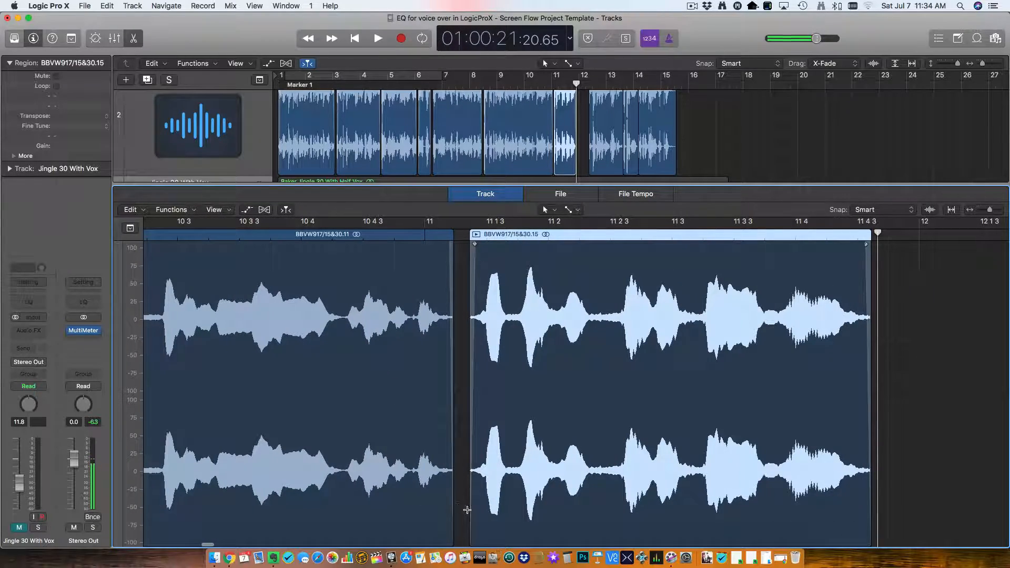
scroll(651, 367, right, 5)
drag(775, 256, 560, 267)
click(256, 235)
key(space)
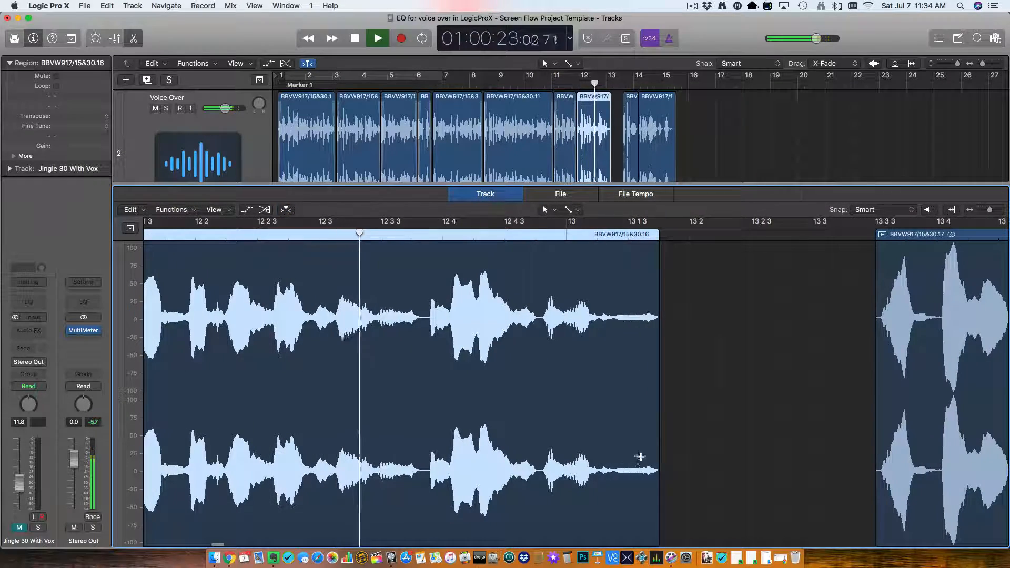
- Trim the breath off the end of the eighth piece after bar 13 and move the ninth piece earlier to close the gap
key(space)
drag(651, 523, 617, 523)
drag(870, 315, 629, 316)
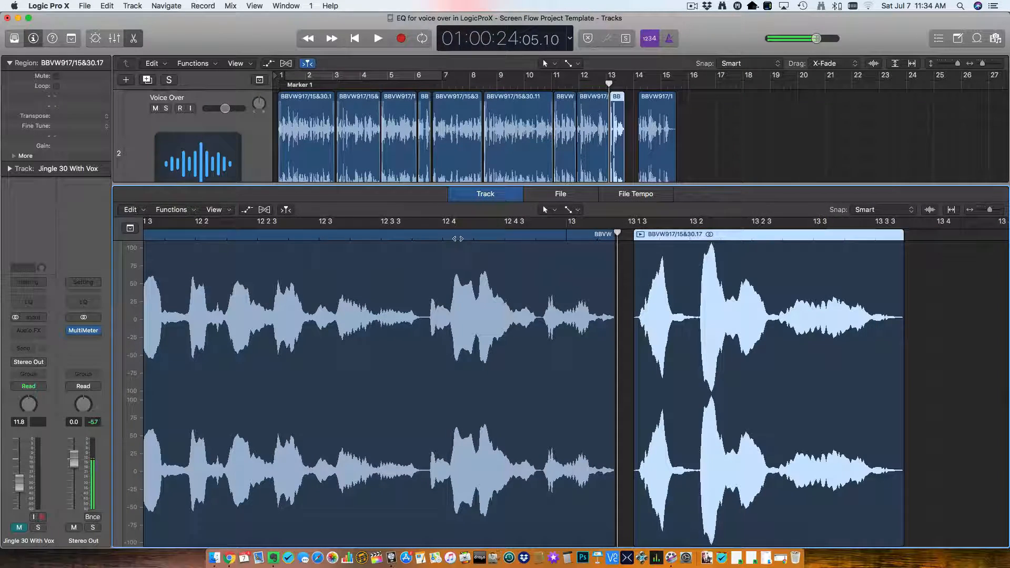
- Play the transition into the ninth piece and add a short fade-out to the eighth piece and a fade-in to the ninth
click(457, 239)
key(space)
key(space)
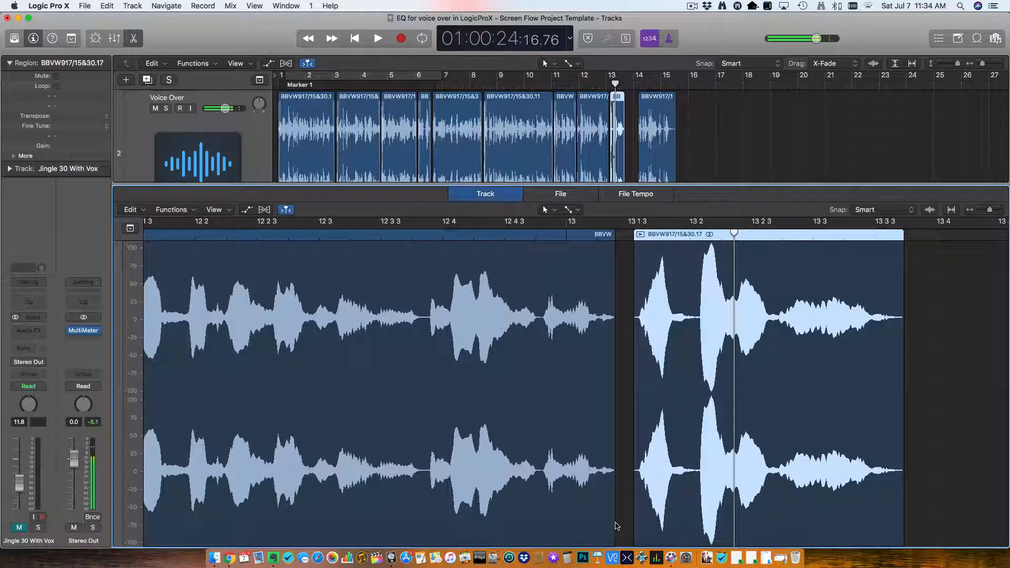
click(610, 523)
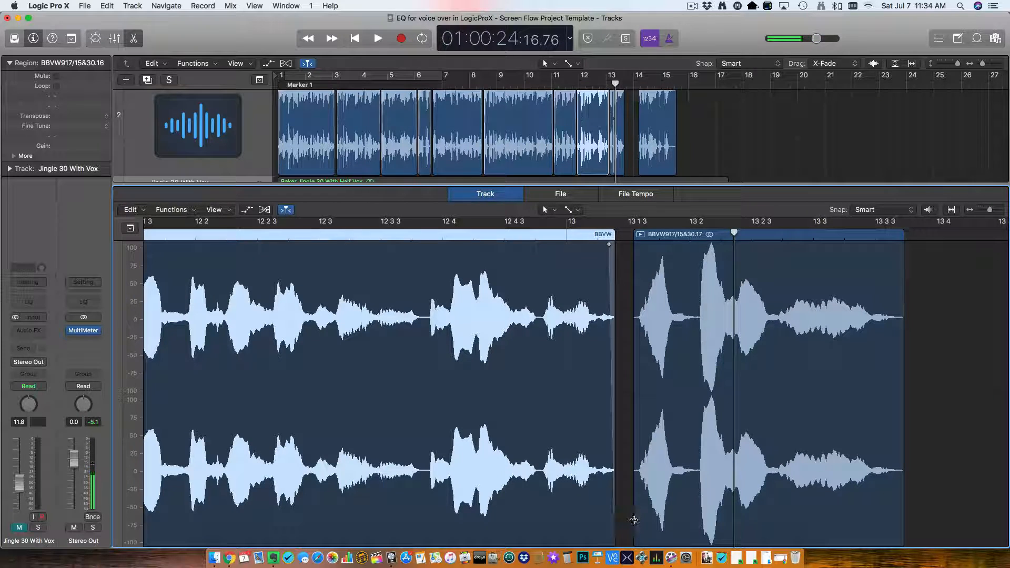
click(634, 520)
key(space)
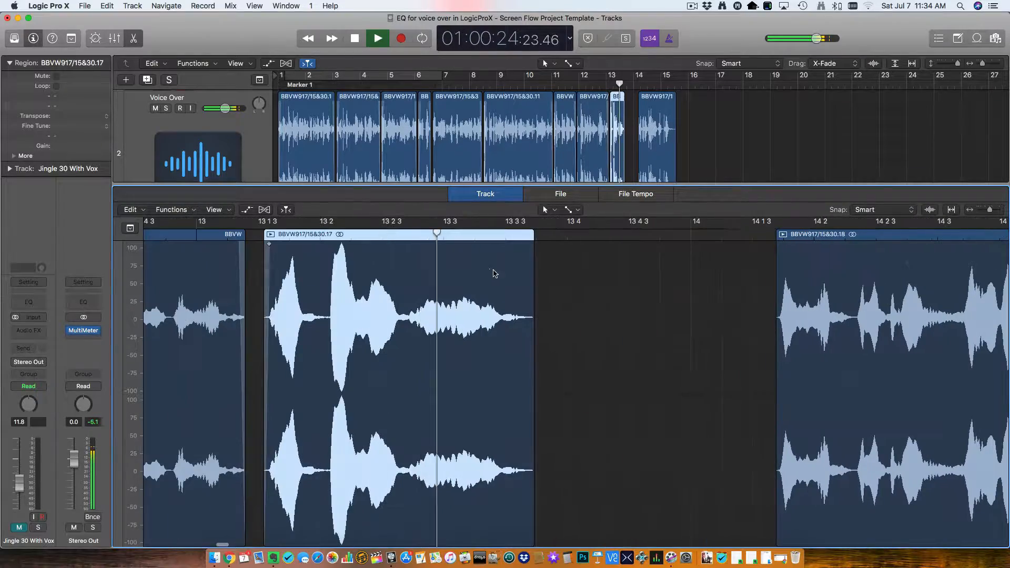
- Move the last piece earlier to close the gap, trim the ninth piece's end slightly and play the transition
drag(831, 293, 599, 293)
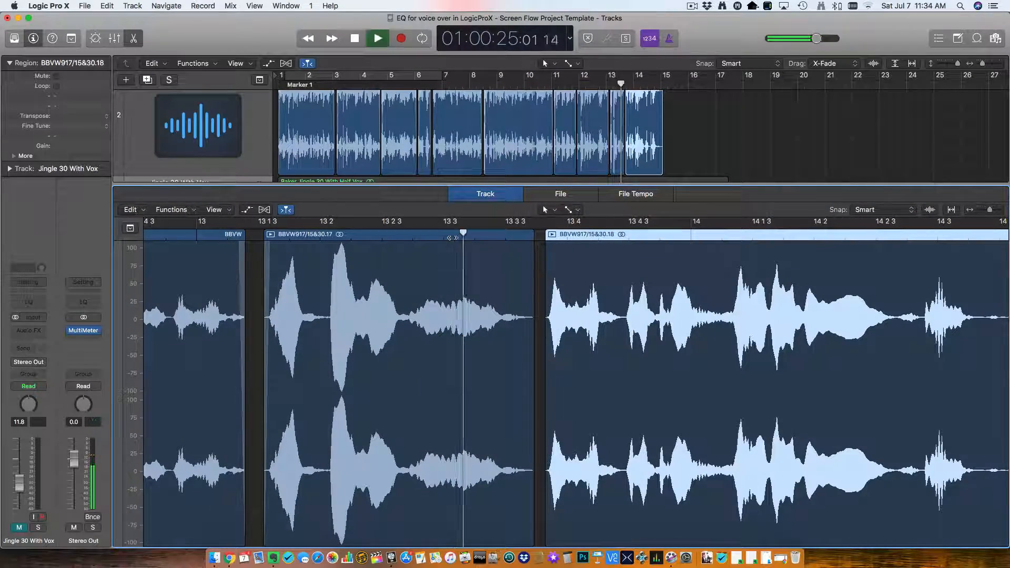
key(space)
drag(533, 488, 526, 487)
drag(576, 312, 624, 260)
key(space)
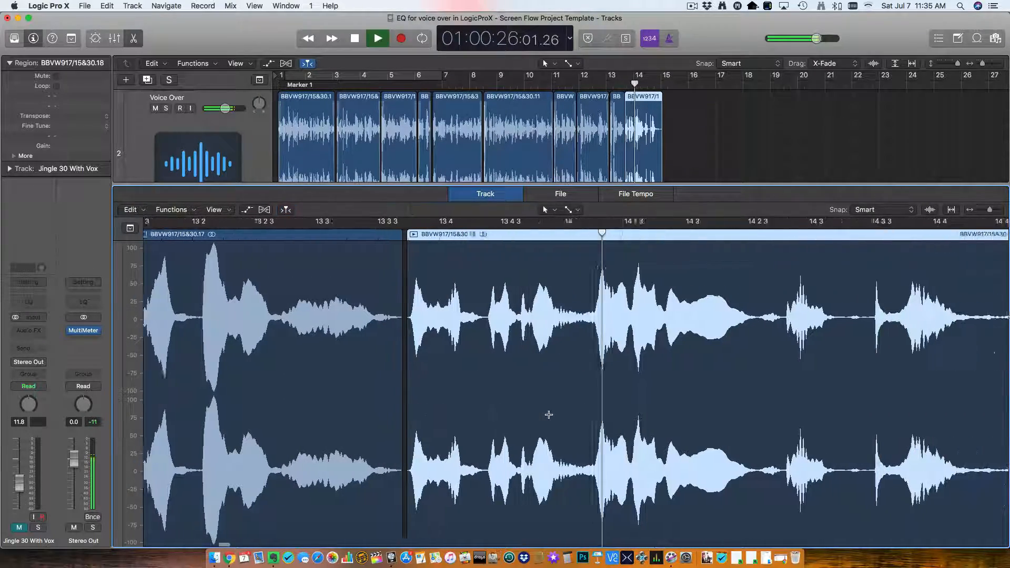
- Trim the silence off the end of the last piece just before bar 15 and add a short fade-out
key(space)
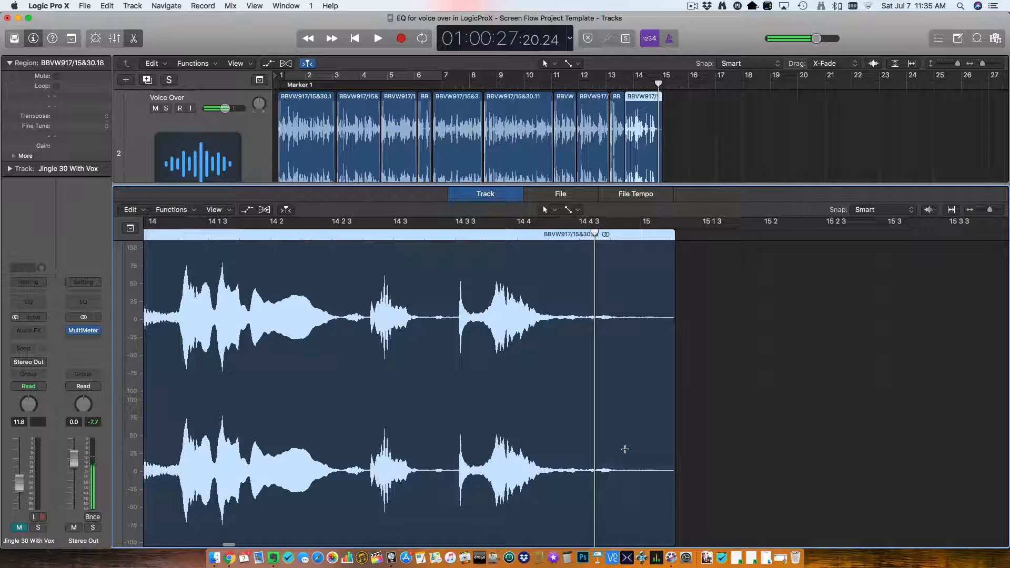
drag(595, 233, 620, 233)
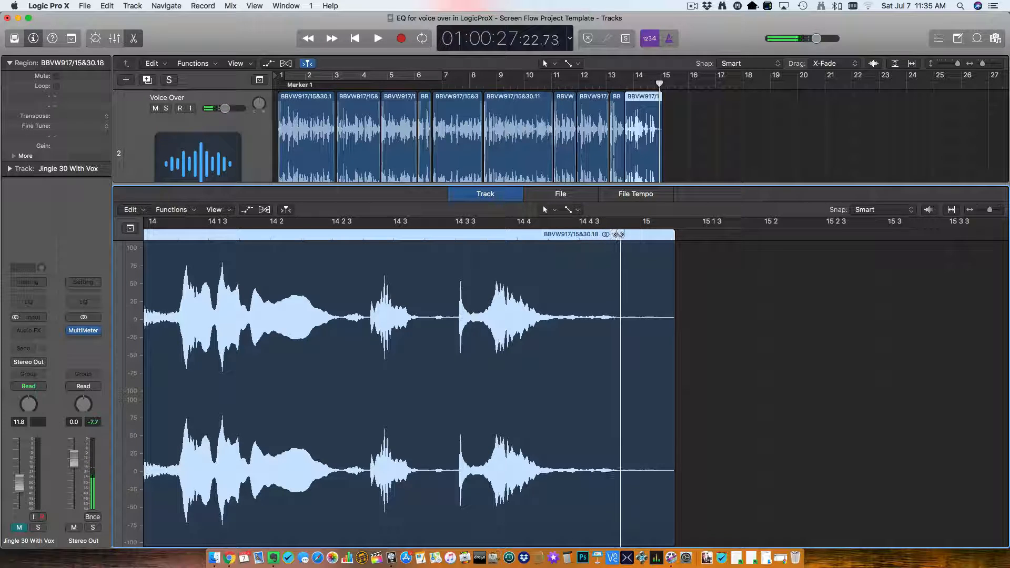
drag(673, 536, 604, 531)
key(super+Left)
key(super+Left)
key(super+Left)
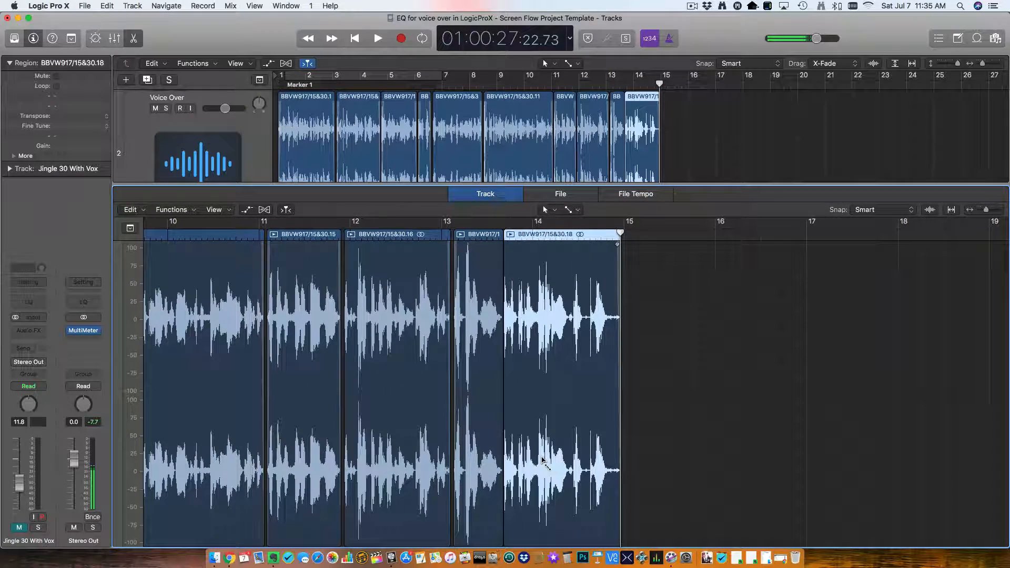
scroll(682, 114, down, 5)
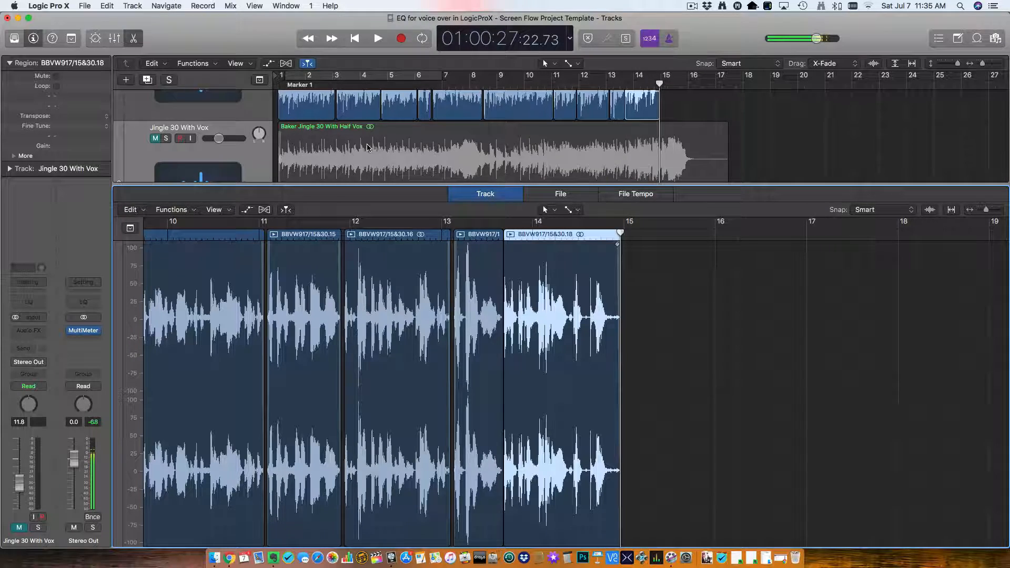
- Enlarge the tracks area above the audio editor and play the opening of the voice-over from bar 1 and past bar 2
scroll(401, 152, up, 3)
drag(305, 184, 305, 333)
click(270, 87)
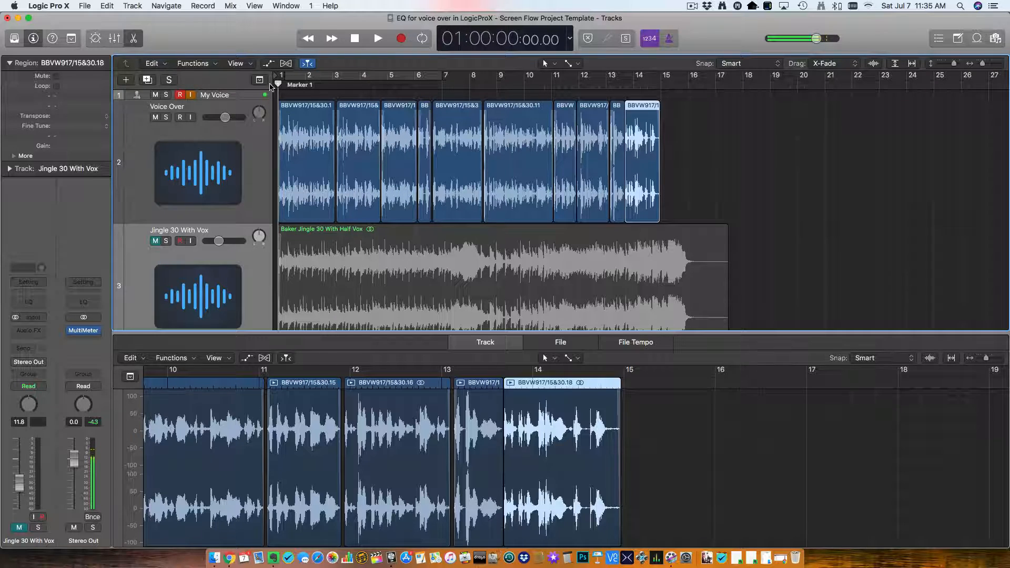
key(space)
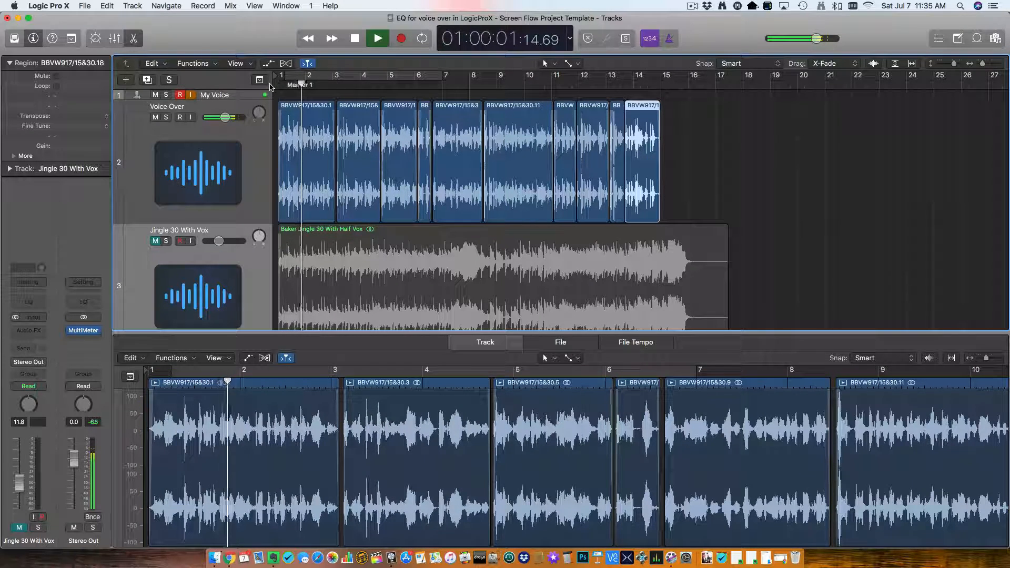
key(space)
drag(302, 84, 322, 86)
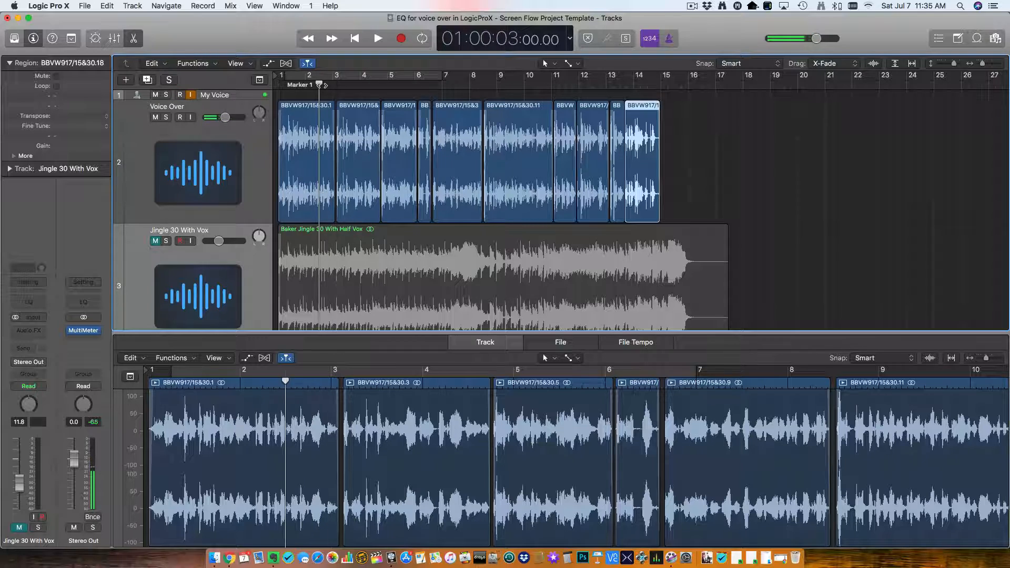
key(space)
key(space)
- Spot-check the remaining transitions by playing short passages of the voice-over between about bar 4 and bar 13
click(373, 86)
key(space)
key(space)
click(411, 83)
key(space)
click(411, 84)
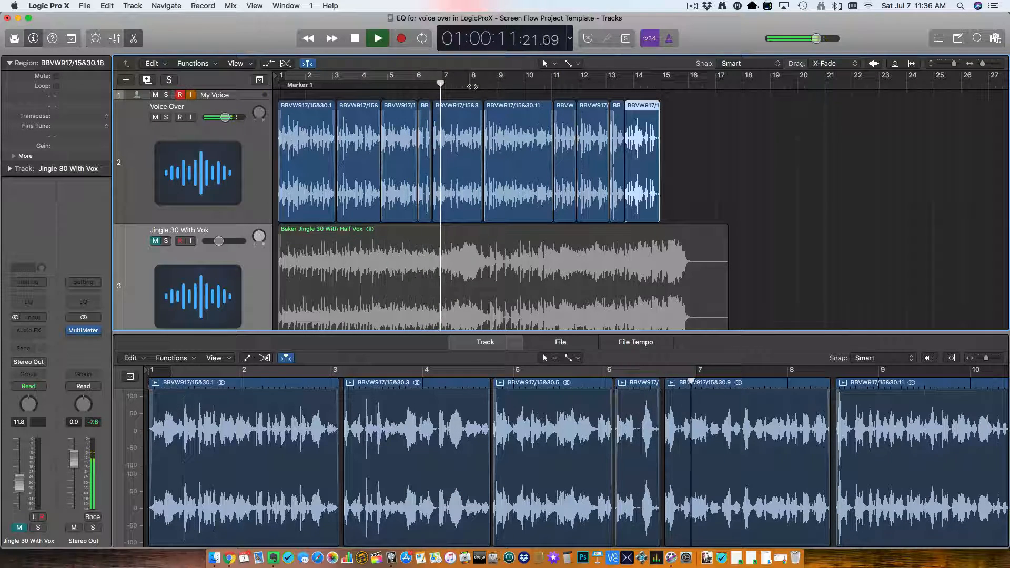
click(470, 85)
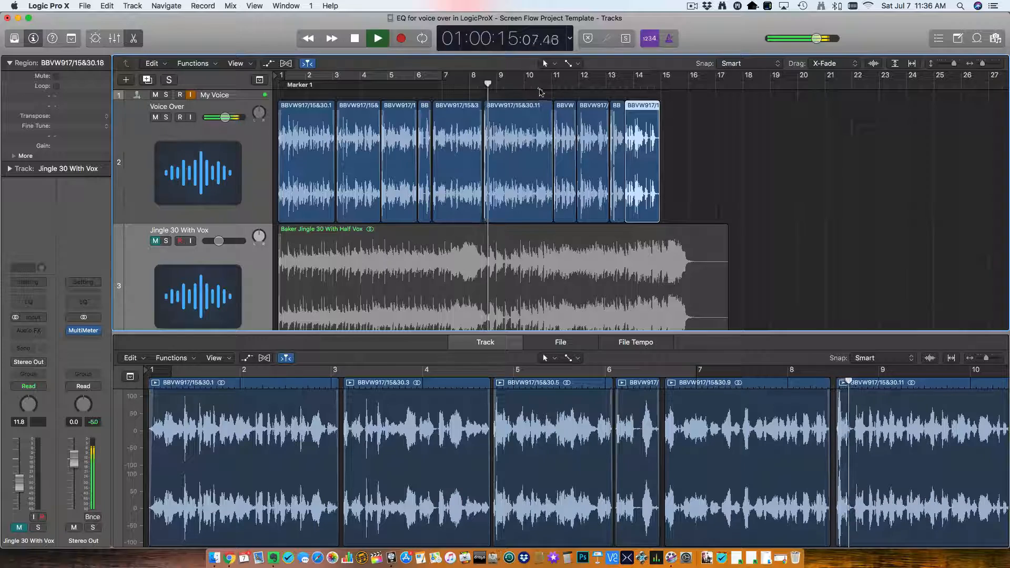
click(552, 86)
click(539, 86)
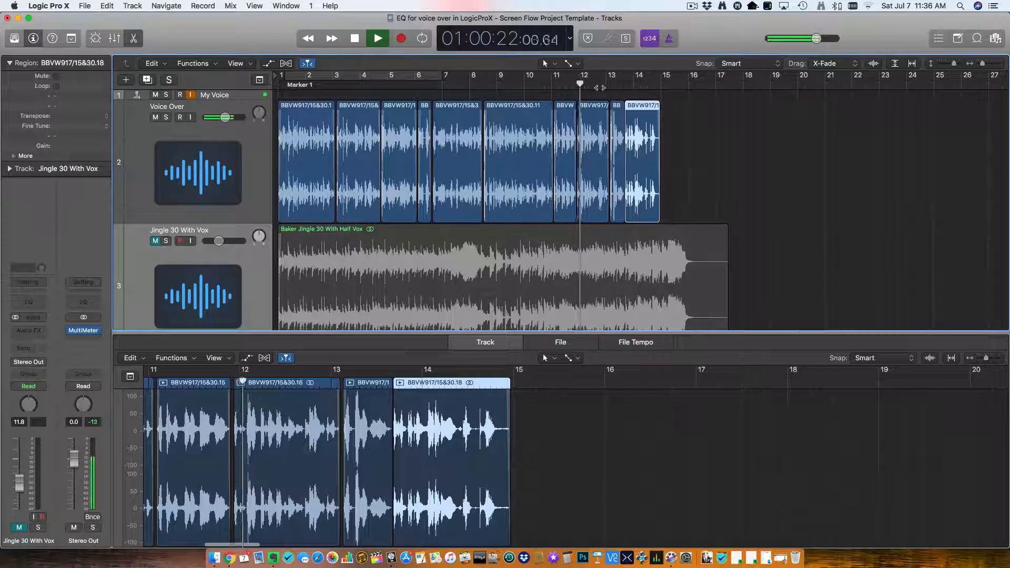
click(607, 85)
click(593, 84)
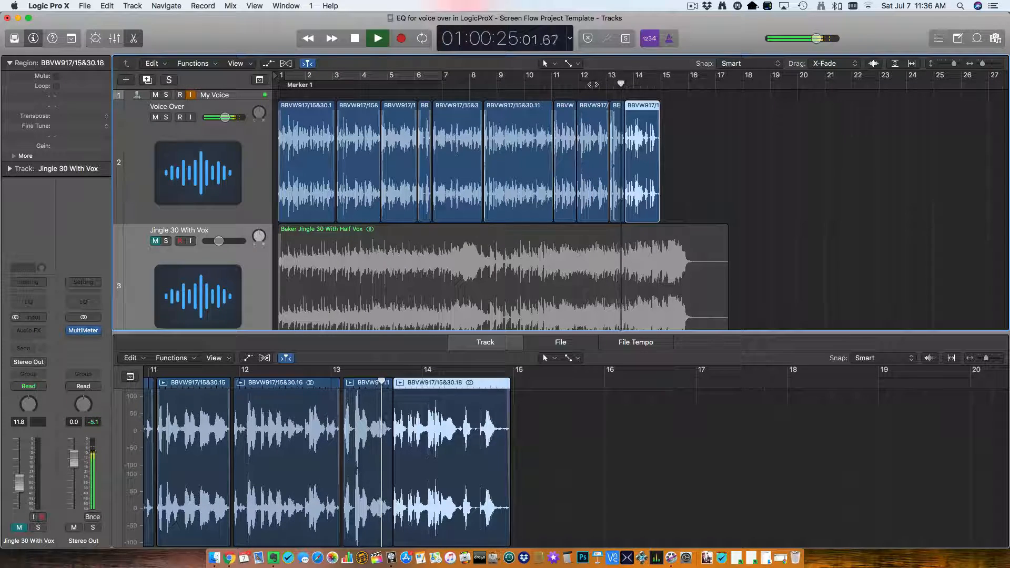
key(space)
- Move the second through last voice-over pieces slightly later to widen the gap after the first piece, and play that transition
drag(689, 124, 348, 126)
key(super+Right)
key(super+Right)
key(super+Right)
scroll(352, 124, left, 3)
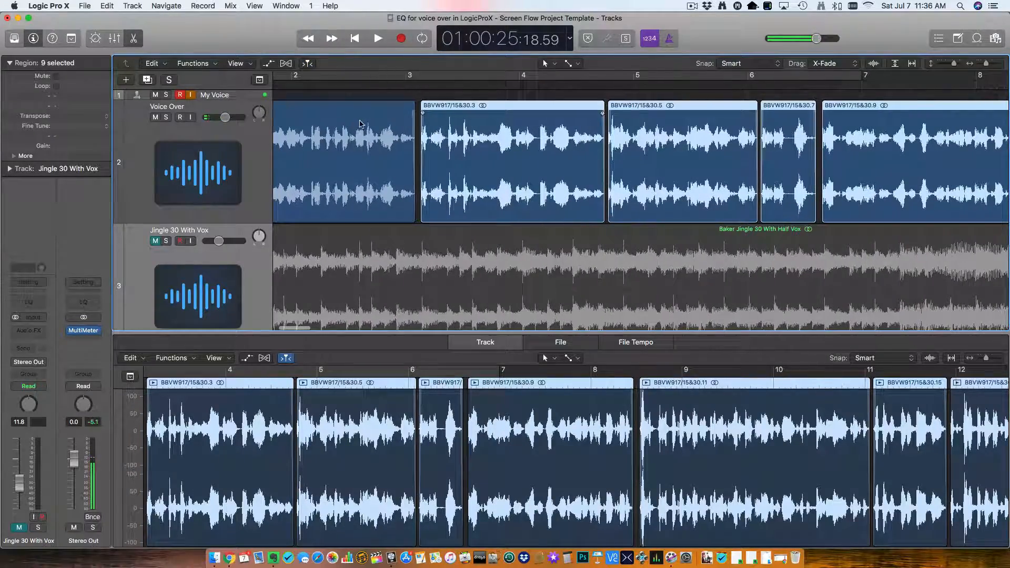
key(super+Right)
key(super+Right)
key(super+Right)
drag(446, 125, 456, 128)
click(280, 85)
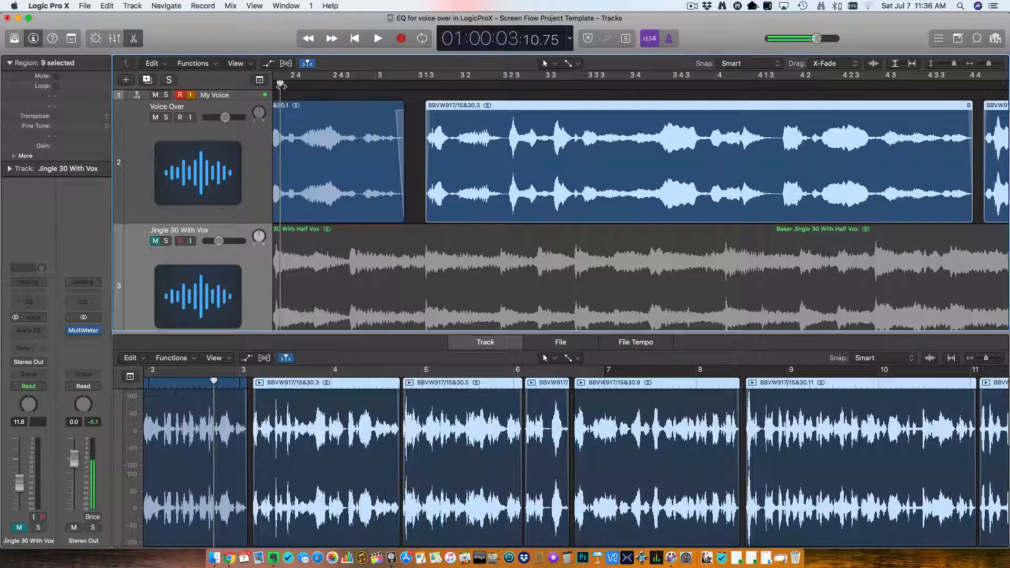
scroll(297, 95, left, 3)
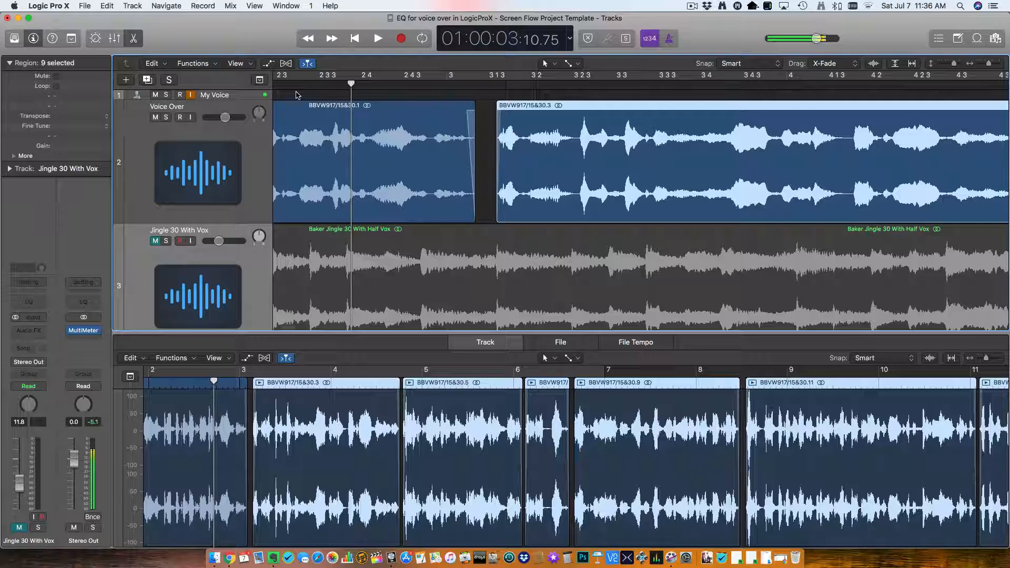
key(space)
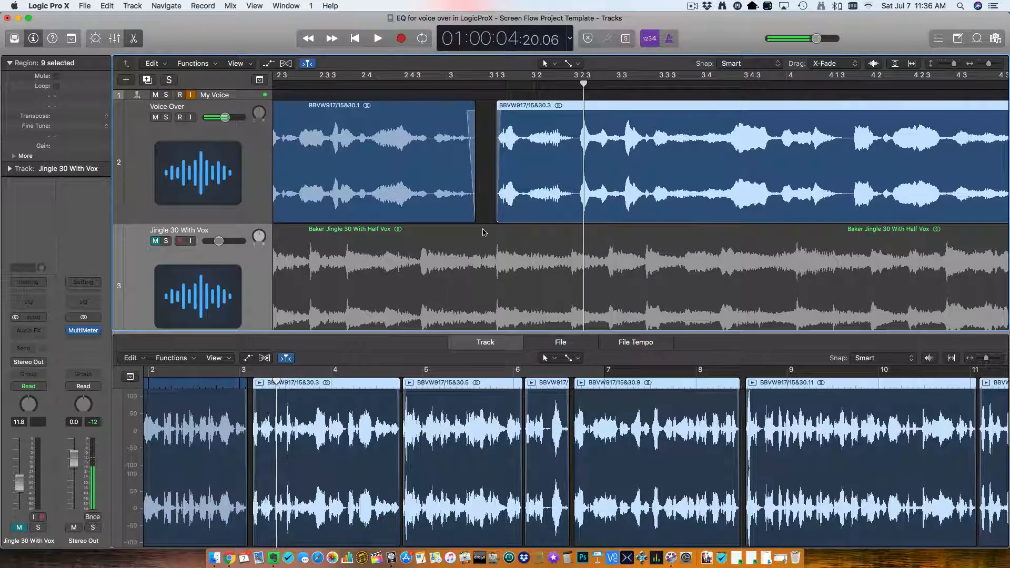
- Extend the end of the first voice-over piece slightly toward the second piece and play the transition again
drag(474, 216, 484, 214)
click(310, 96)
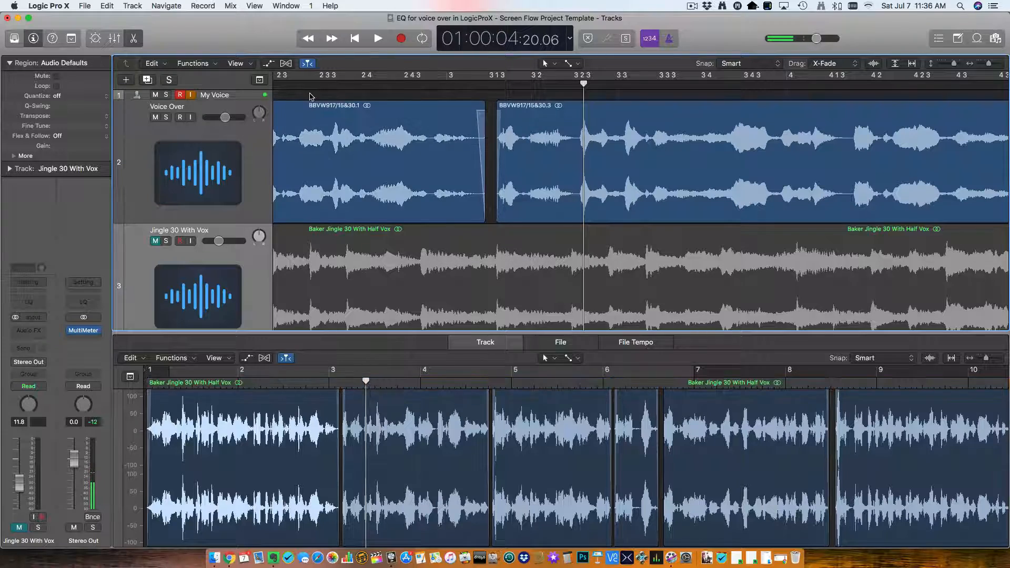
click(305, 84)
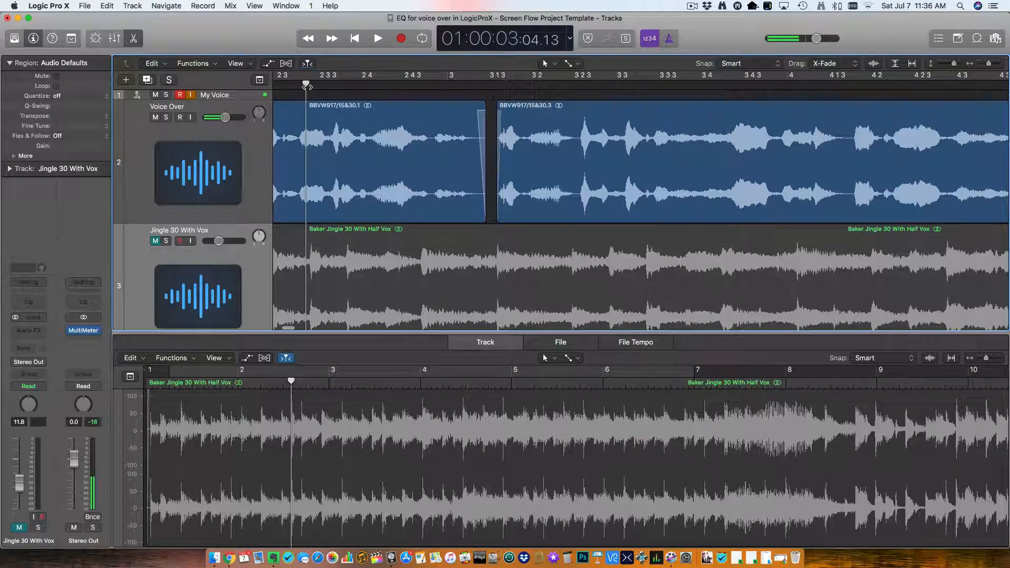
key(space)
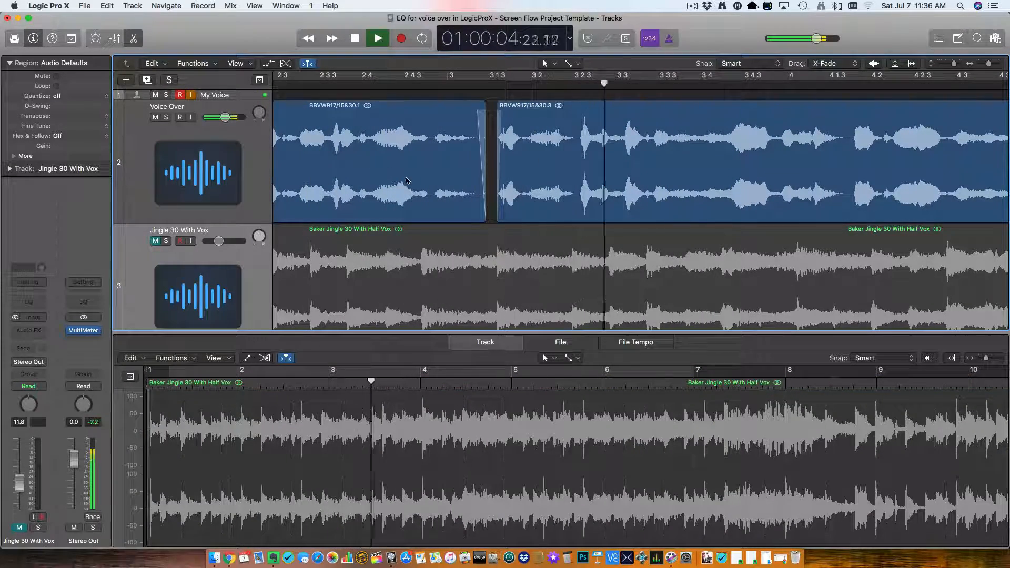
key(super+Left)
key(super+Left)
key(super+Left)
key(space)
key(super+Left)
key(super+Left)
key(super+Left)
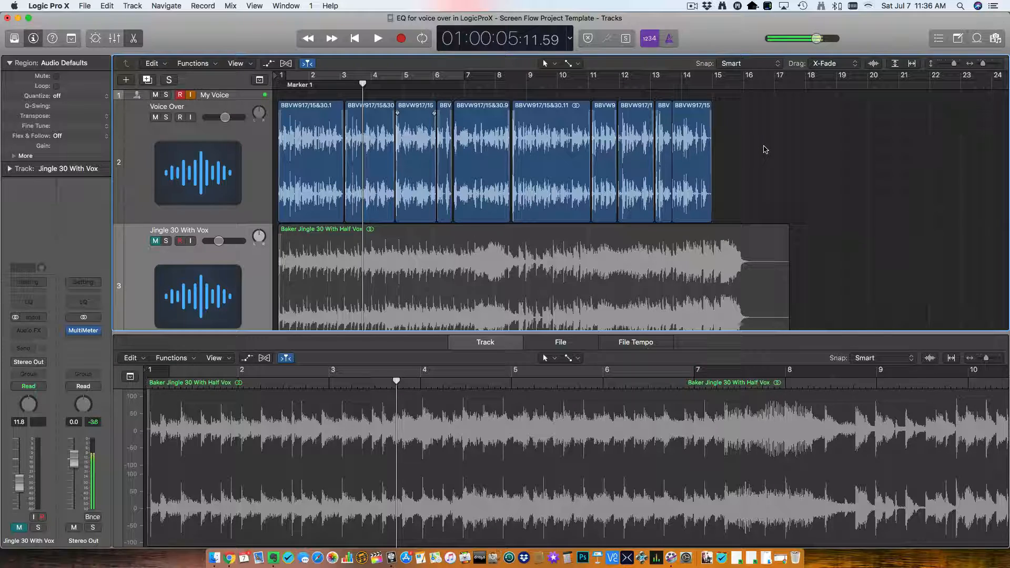
- Unmute the Jingle 30 With Vox track and lower its volume slightly while playing the mix from 22 seconds
drag(744, 153, 704, 145)
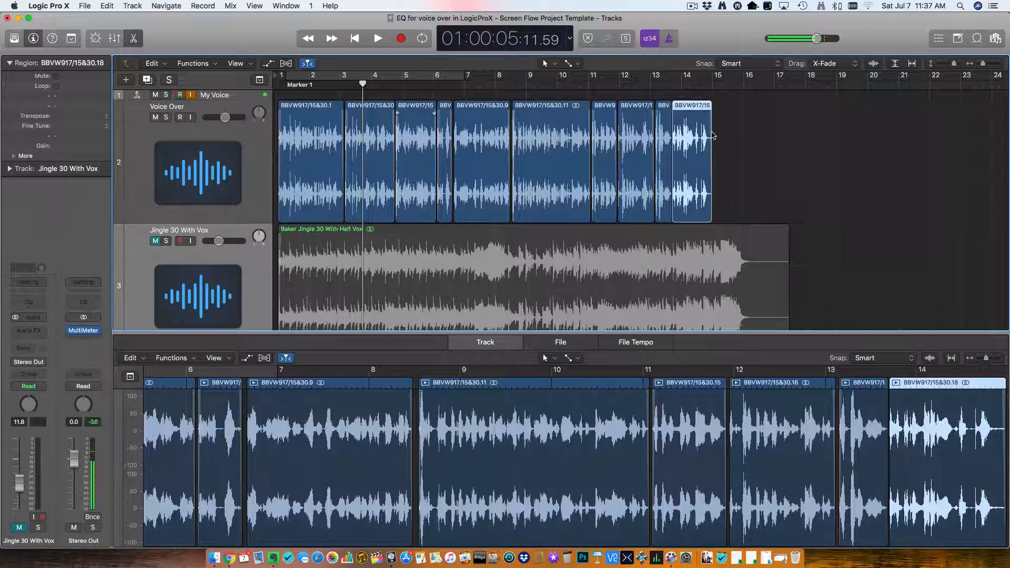
drag(744, 121, 322, 139)
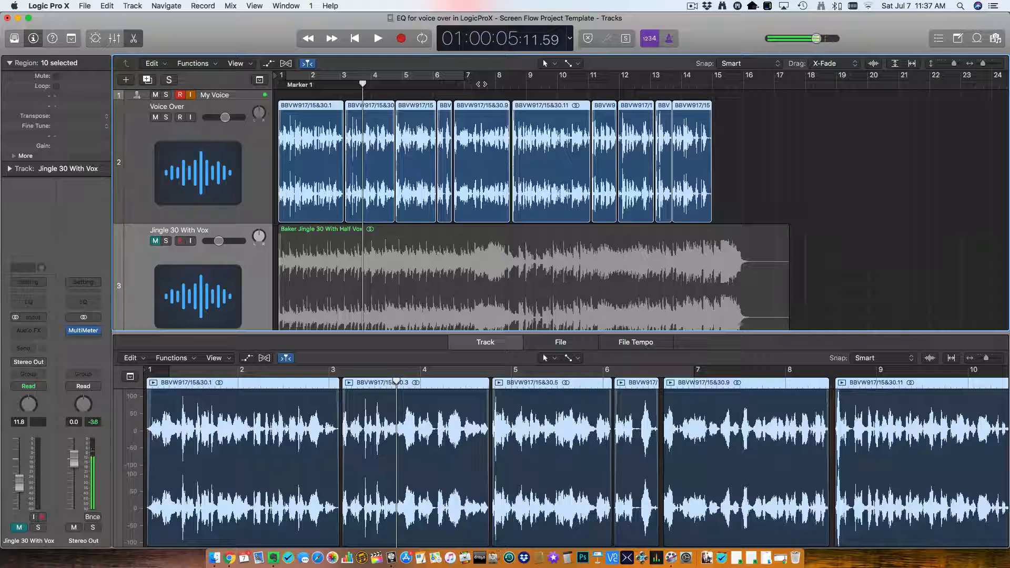
click(619, 80)
click(154, 240)
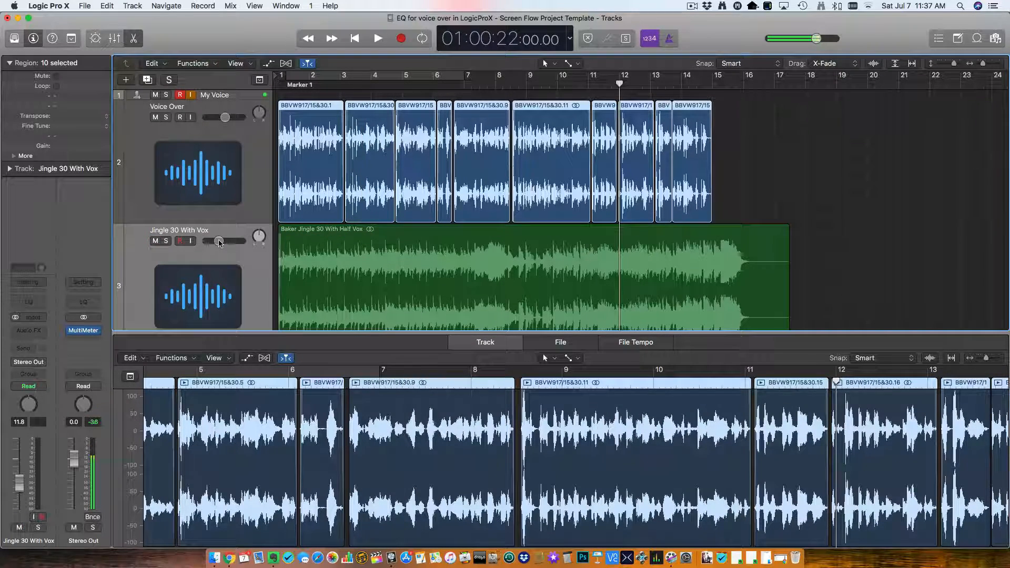
key(space)
drag(218, 244, 215, 244)
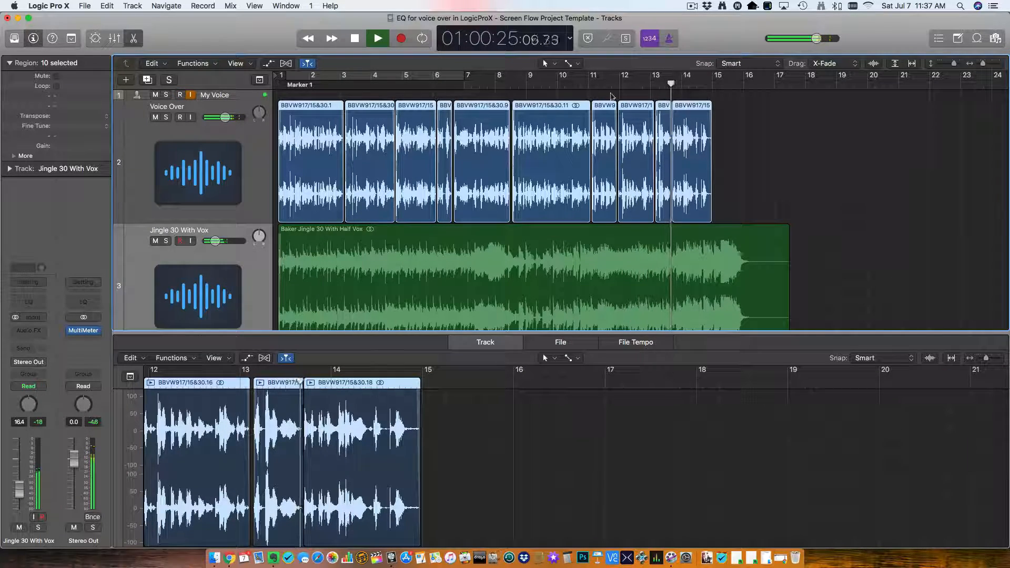
key(space)
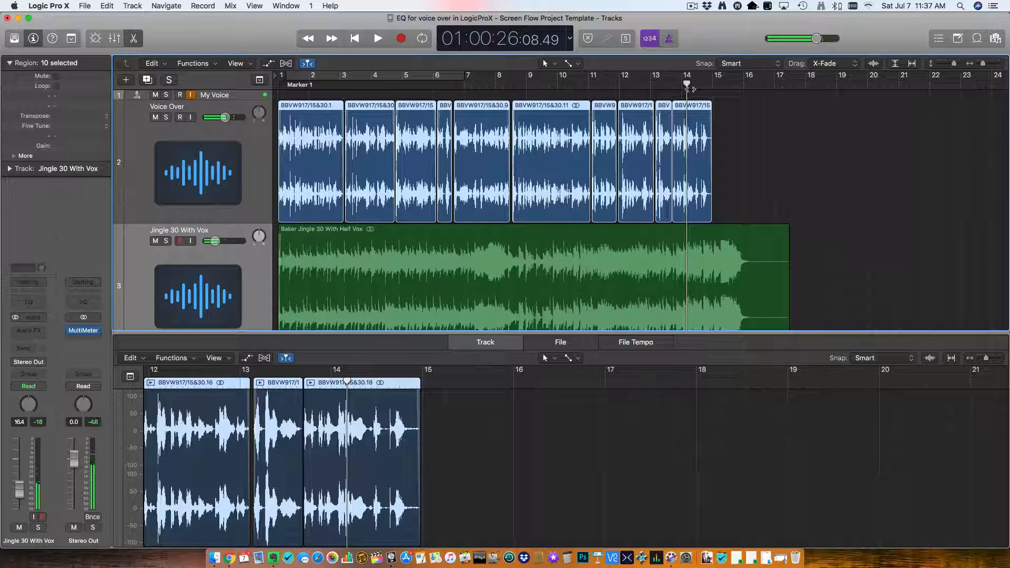
- Replay the last voice-over piece against the jingle to check how the ending fits
click(667, 86)
key(space)
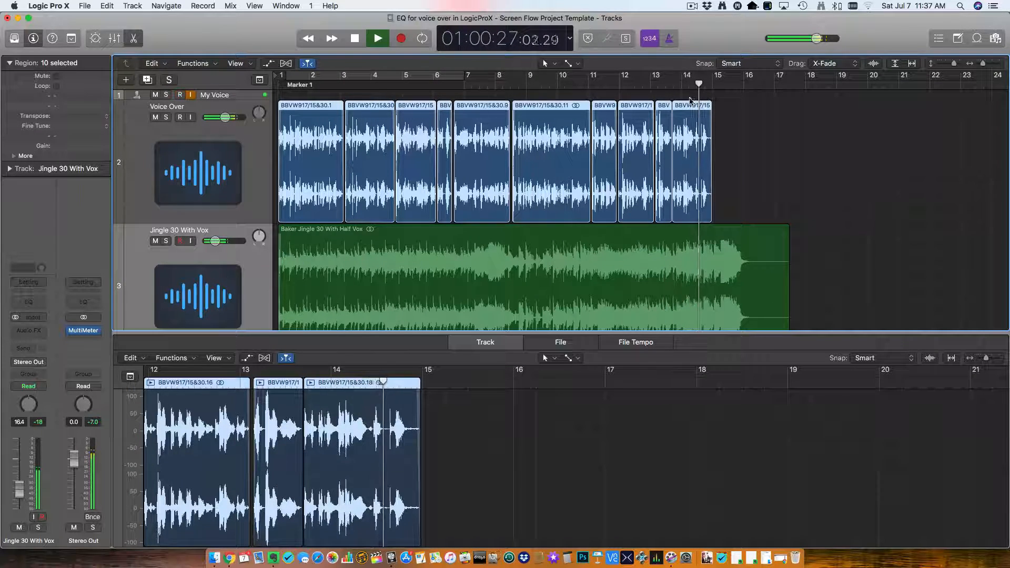
click(672, 86)
key(space)
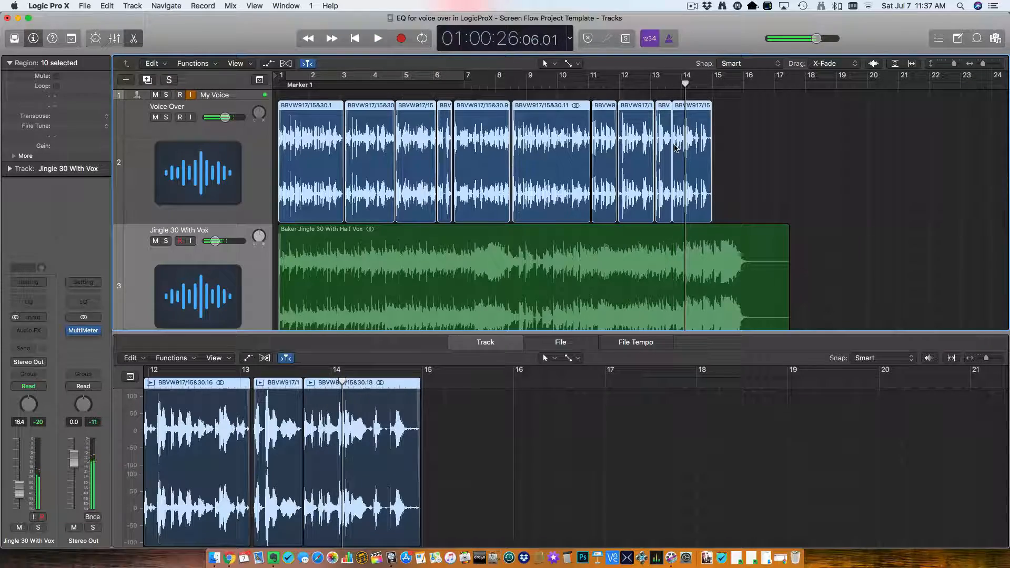
- Join all ten voice-over pieces into one region, creating a new audio file
key(super+Left)
drag(541, 124, 297, 130)
right_click(298, 130)
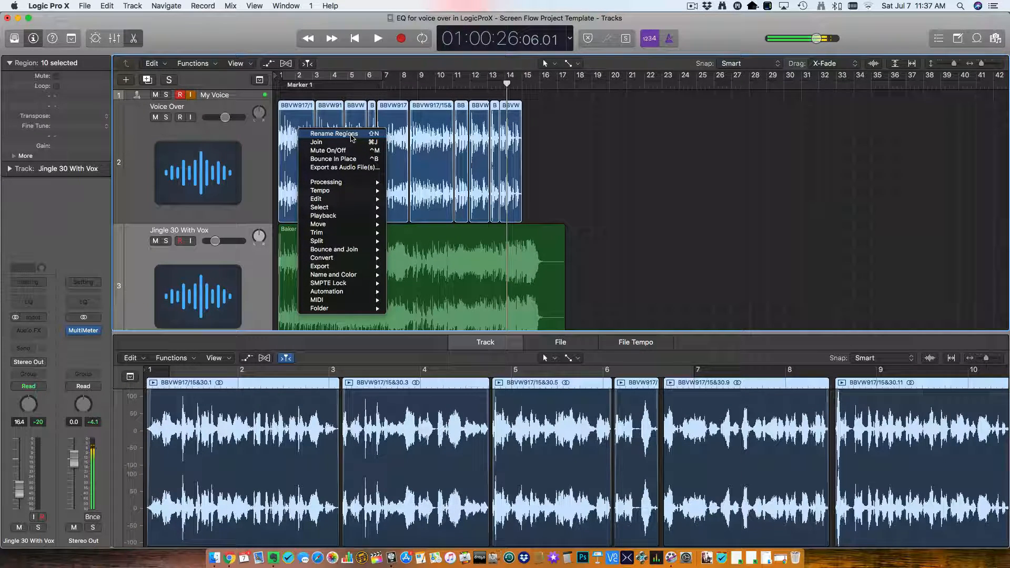
click(349, 142)
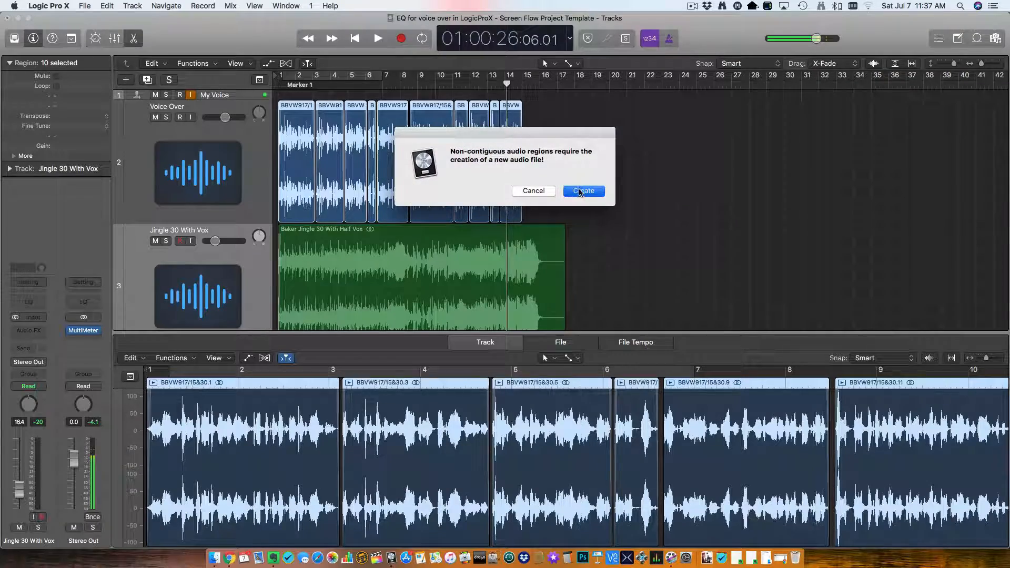
click(579, 191)
- Play the end of the merged voice-over with the jingle from about bar 13 to check where it finishes
click(192, 101)
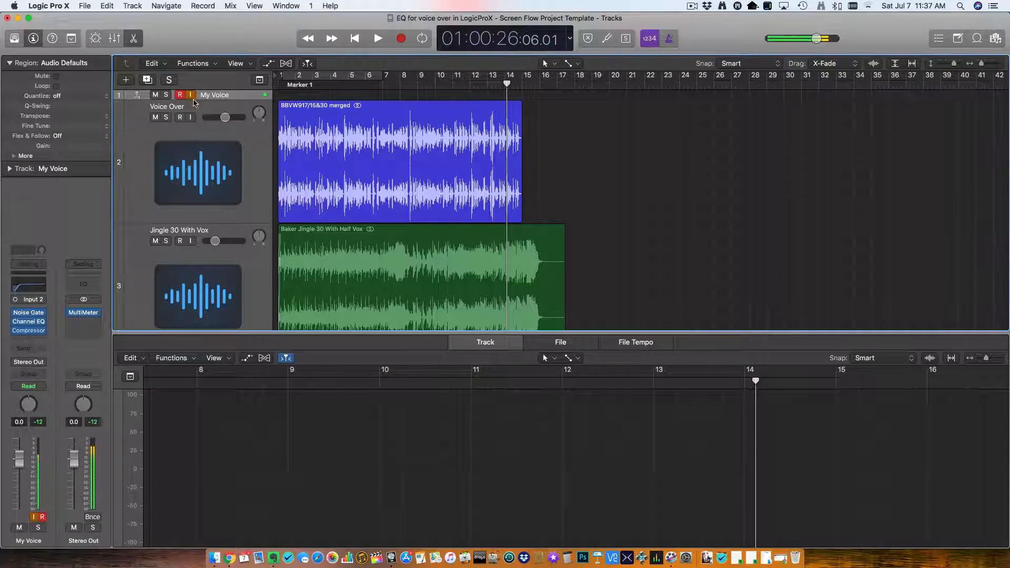
key(super+Right)
key(super+Right)
key(super+Right)
key(super+Right)
key(super+Right)
key(super+Right)
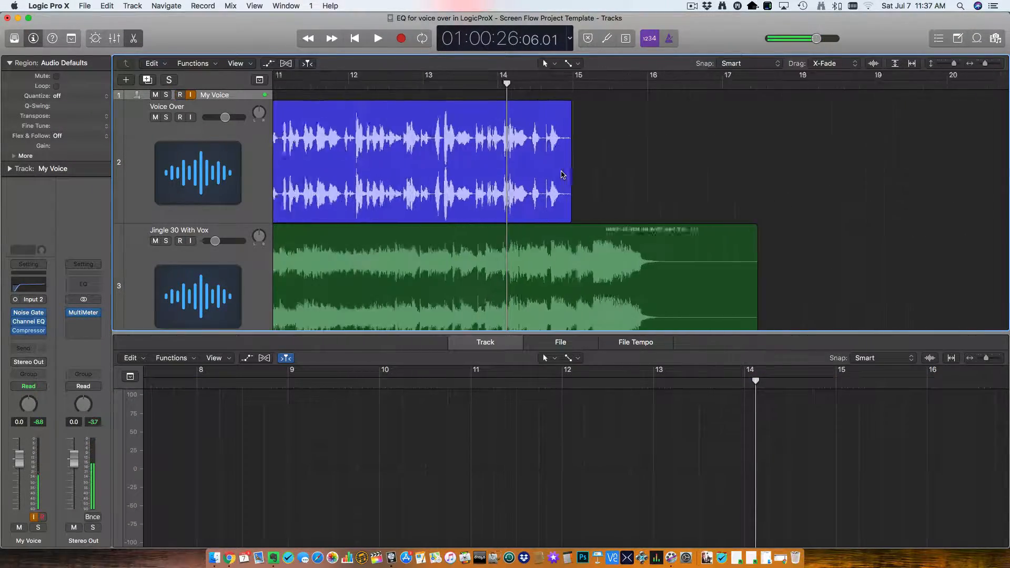
click(409, 87)
key(space)
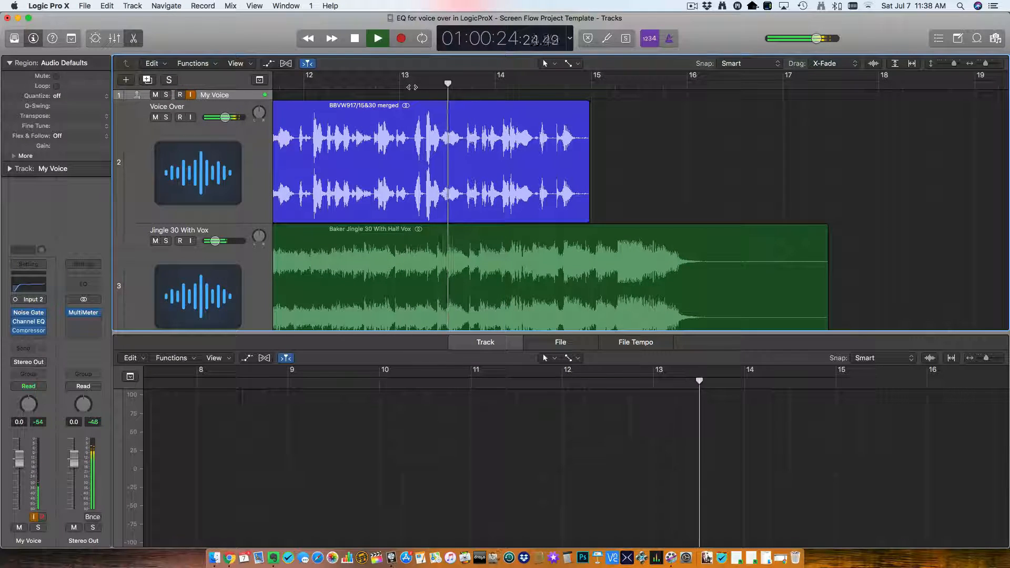
key(space)
drag(509, 84, 506, 85)
- Turn on Flex for the merged voice-over region in the audio editor and set the mode to Flex Time - Monophonic
key(super+Left)
key(super+Left)
key(super+Left)
key(super+Left)
key(super+Left)
key(super+Left)
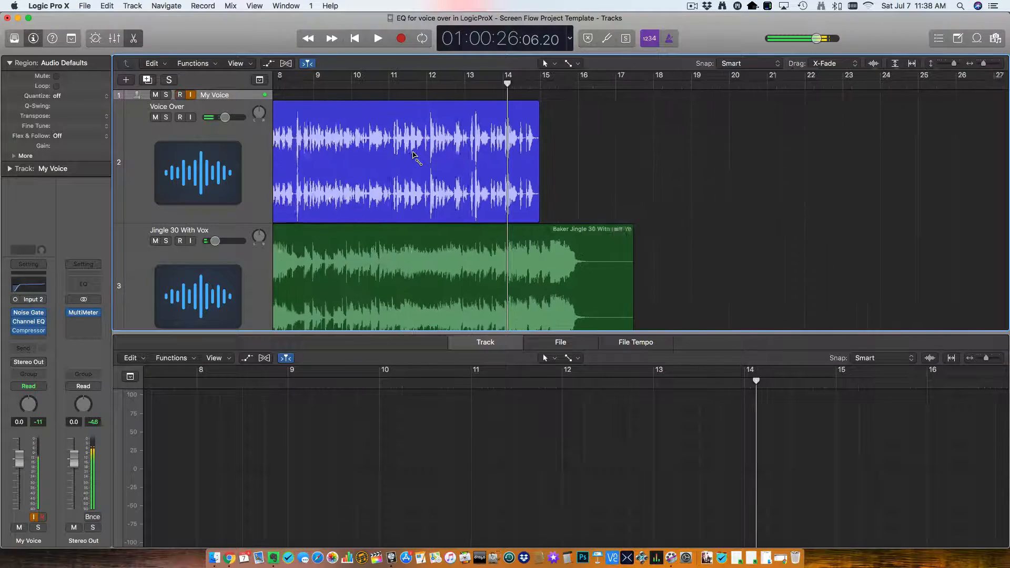
click(437, 156)
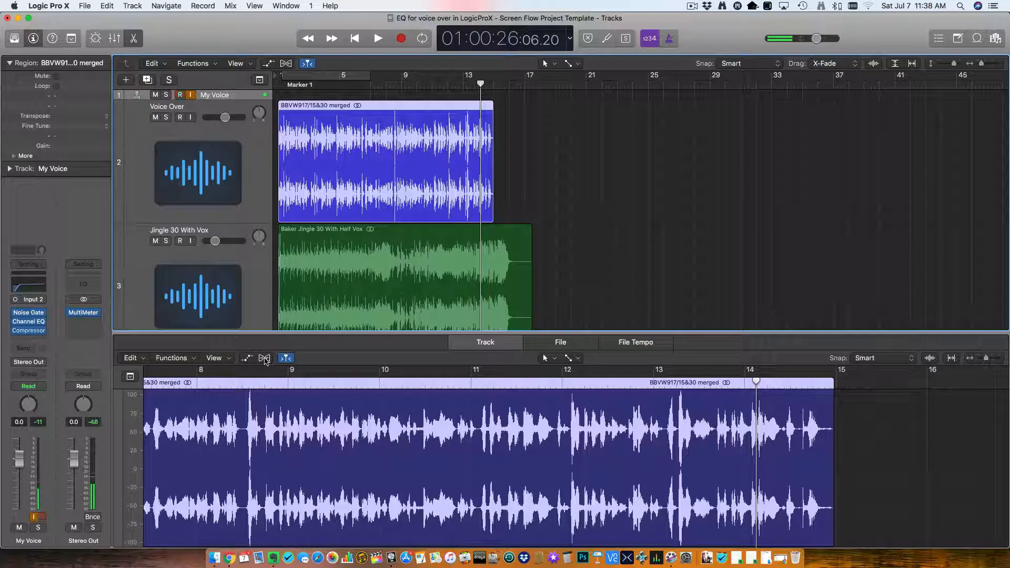
click(264, 358)
click(566, 193)
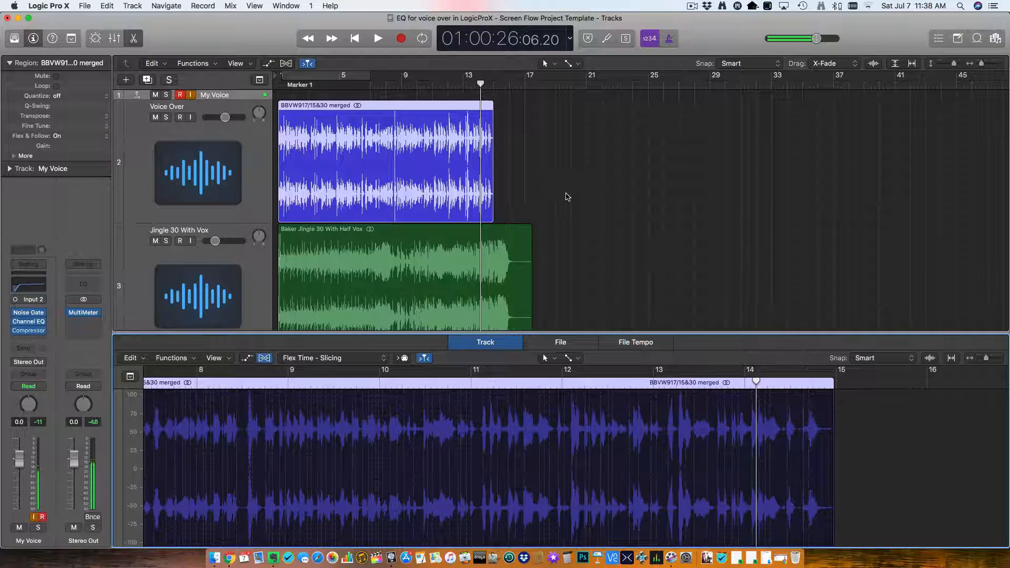
click(331, 358)
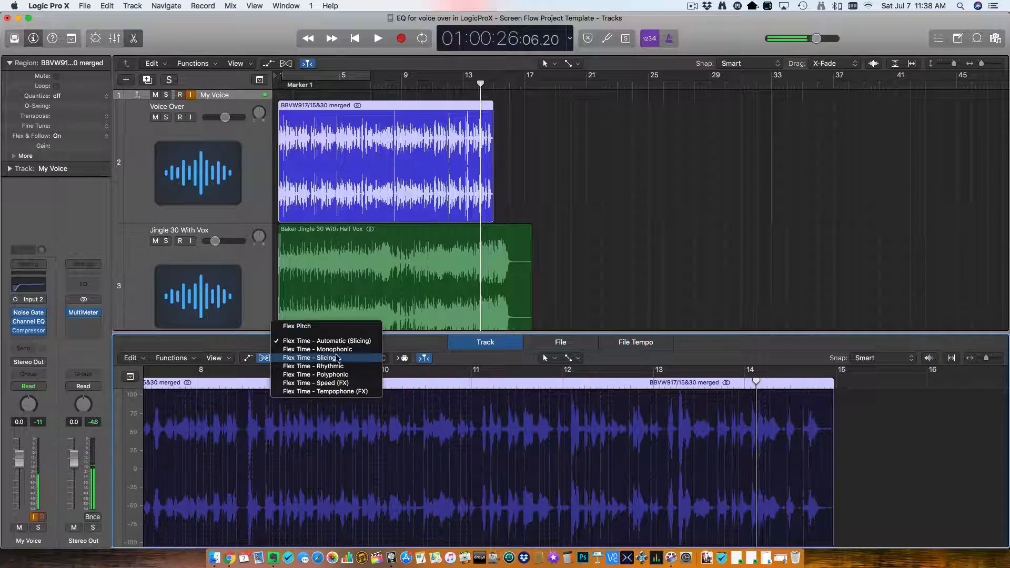
click(363, 353)
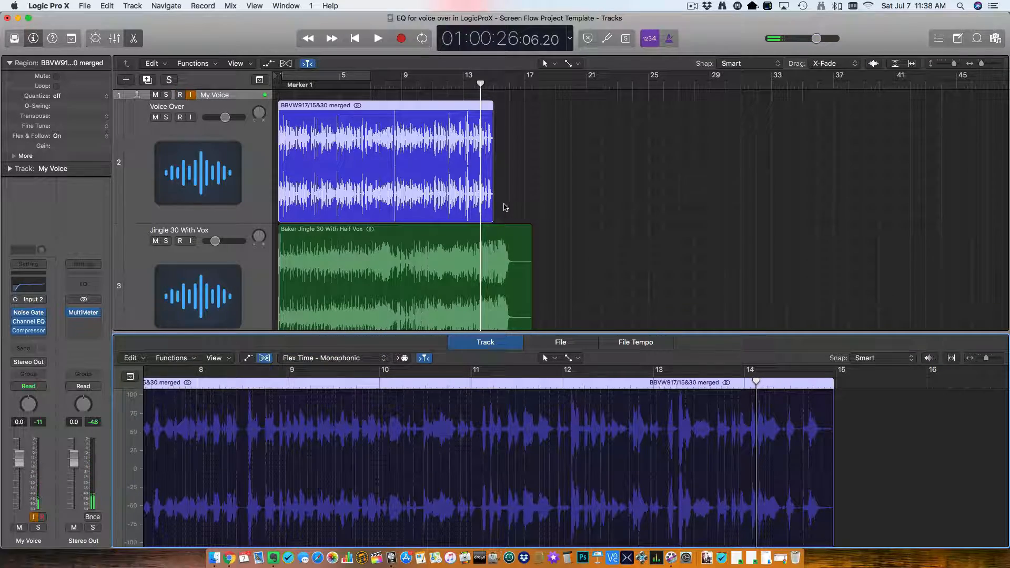
- Time-compress the merged voice-over region from its end so it finishes shortly after bar 14
scroll(504, 206, up, 10)
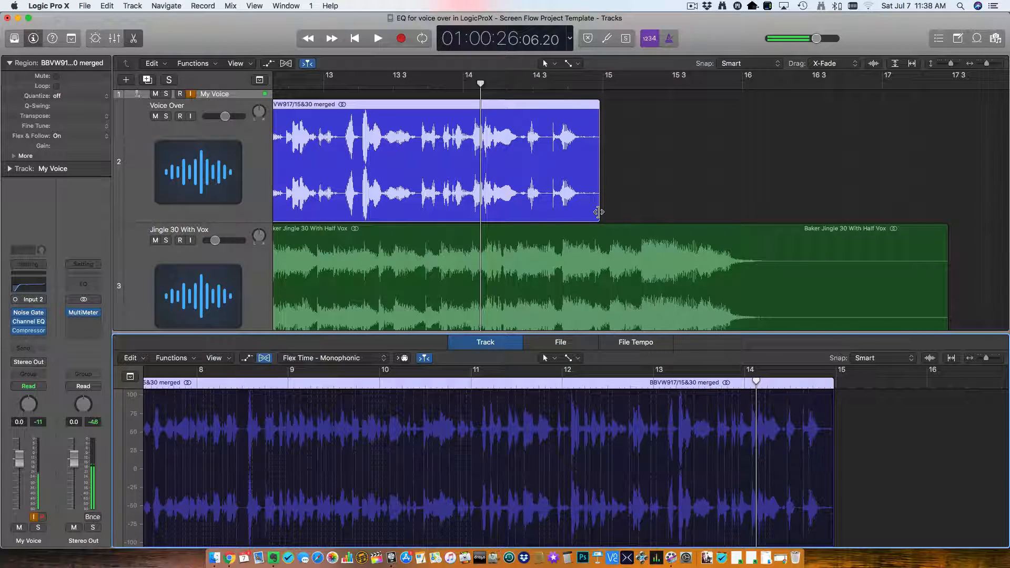
click(411, 85)
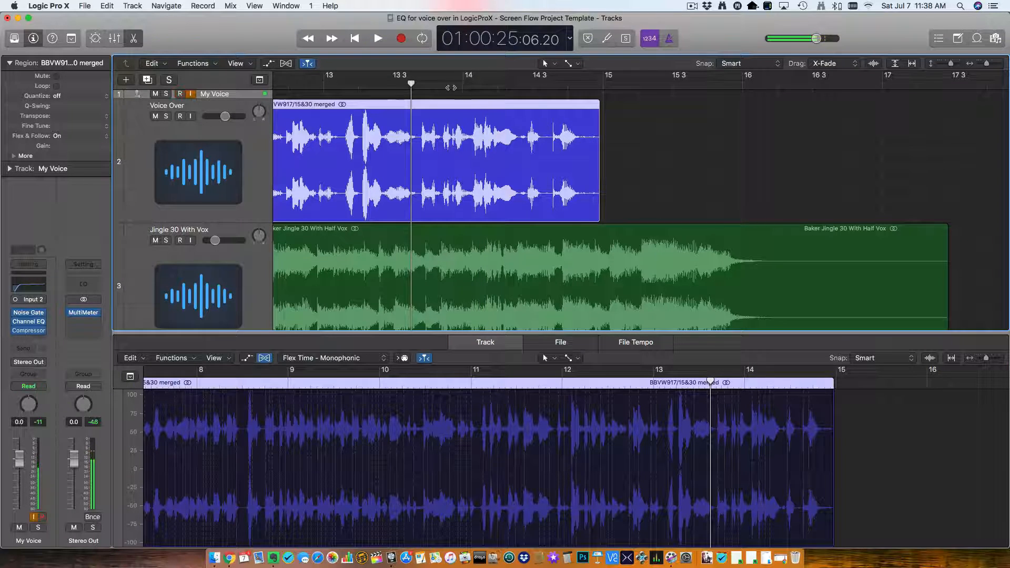
drag(598, 214, 489, 214)
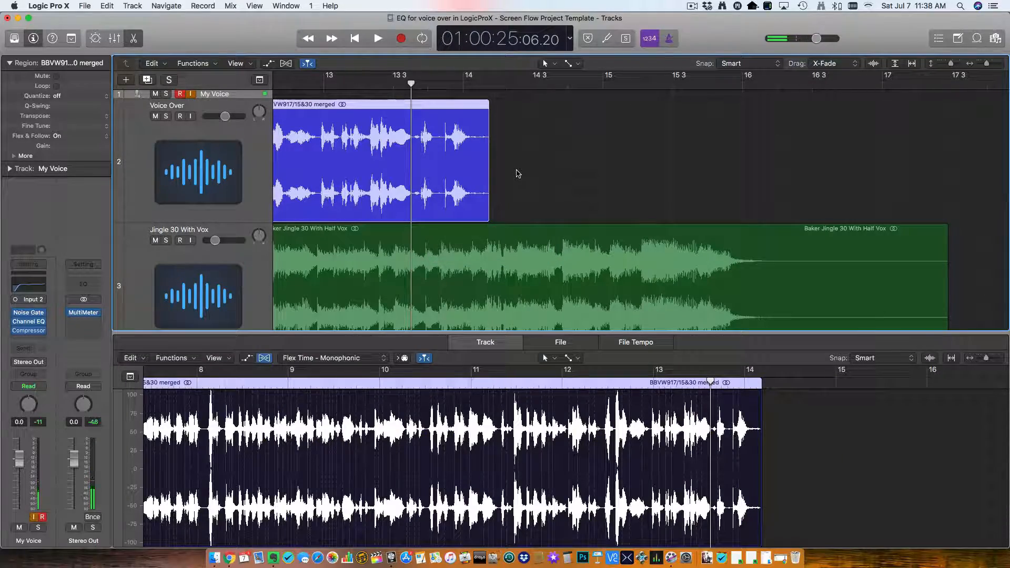
- Play the compressed voice-over together with the jingle from the start of the project
key(super+Left)
key(super+Left)
key(super+Left)
key(super+Left)
key(super+Left)
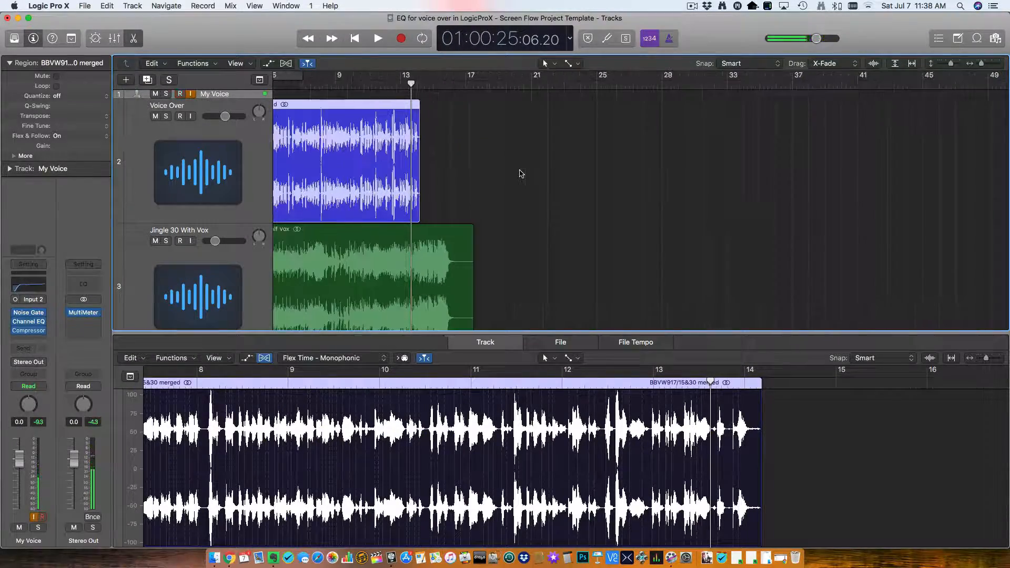
scroll(519, 174, left, 3)
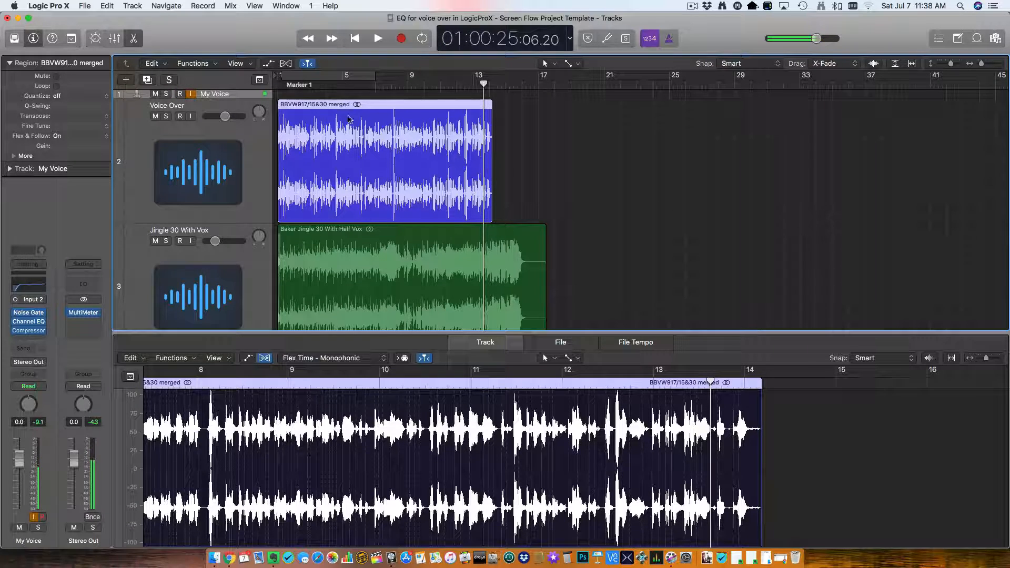
key(Return)
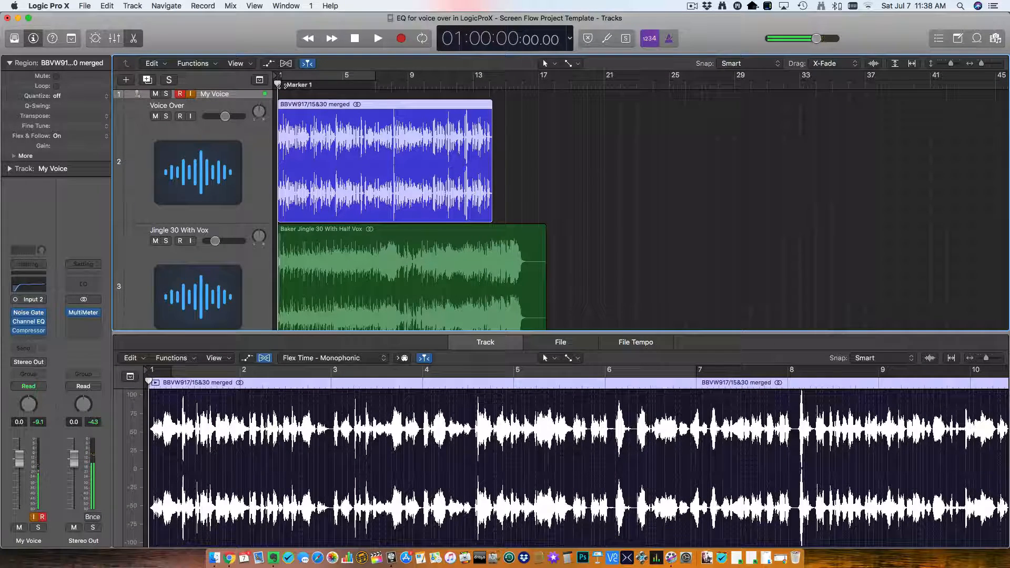
key(space)
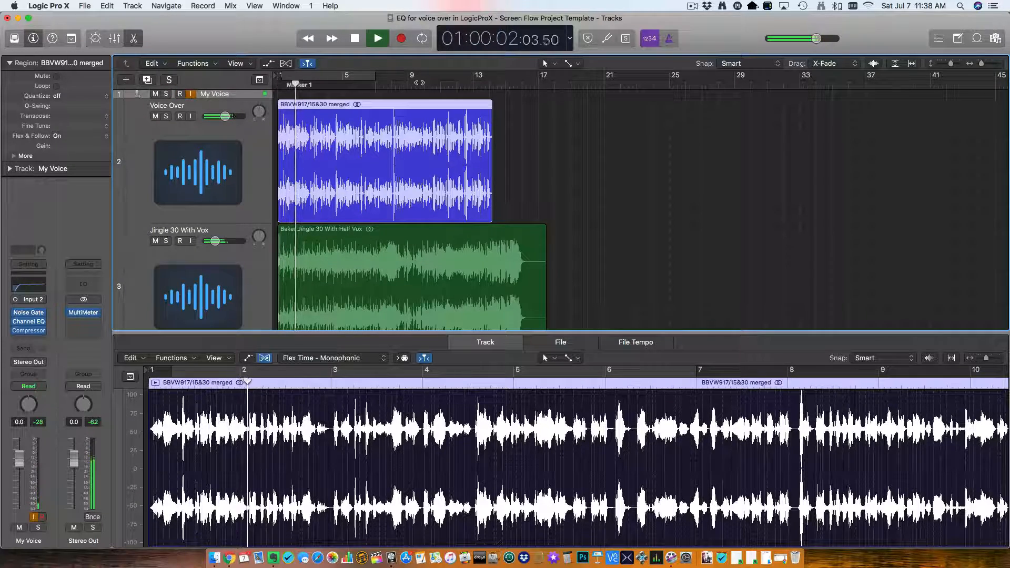
- Play the end of the voice-over with the jingle from about bar 12 to check where it finishes
click(457, 85)
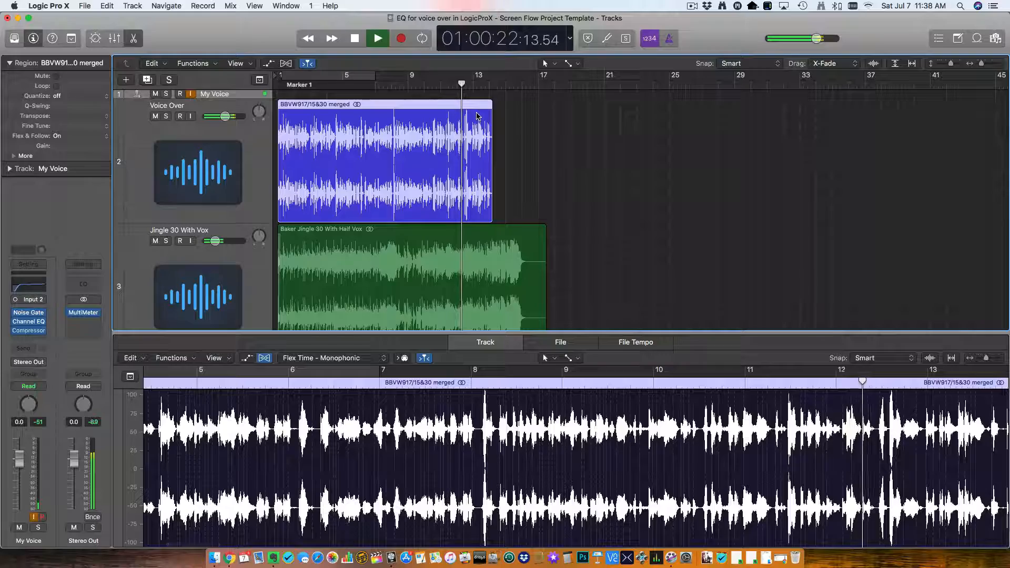
key(super+Right)
key(super+Right)
key(super+Right)
key(super+Right)
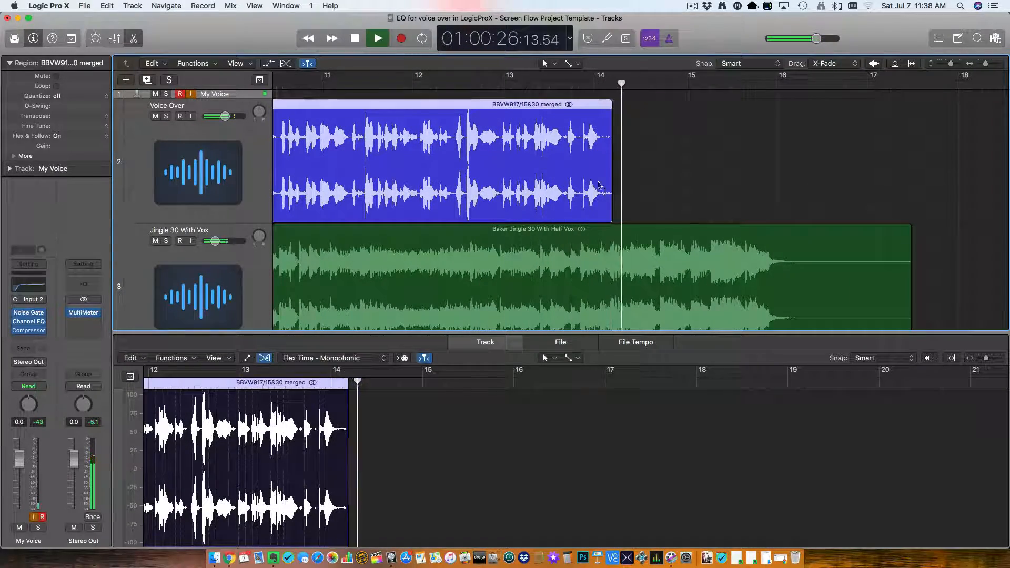
key(space)
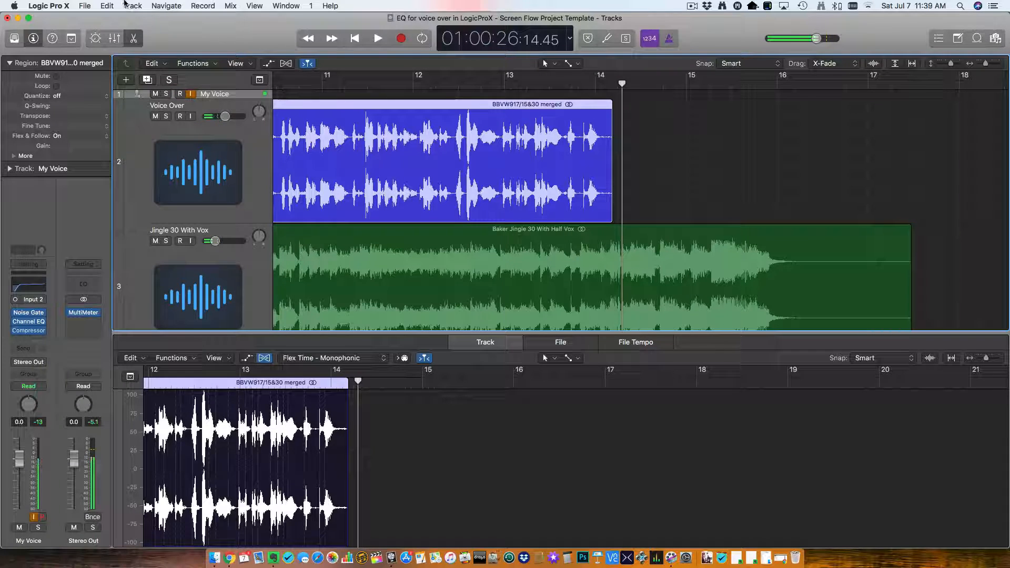
- Undo the last length change, time-compress the merged voice-over region to a length of 13 1 2 120, and play its end
click(108, 6)
click(112, 19)
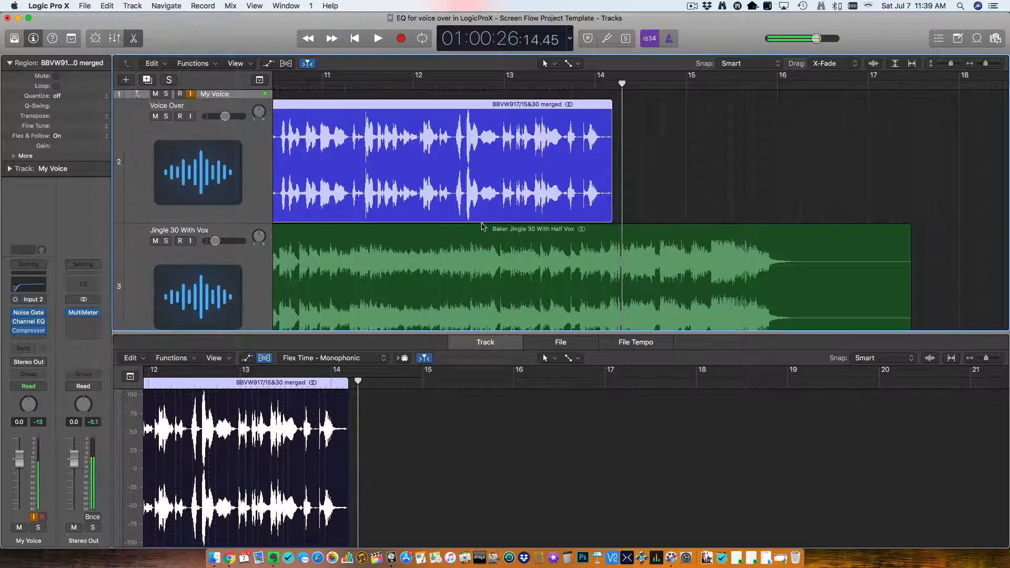
drag(682, 215, 631, 216)
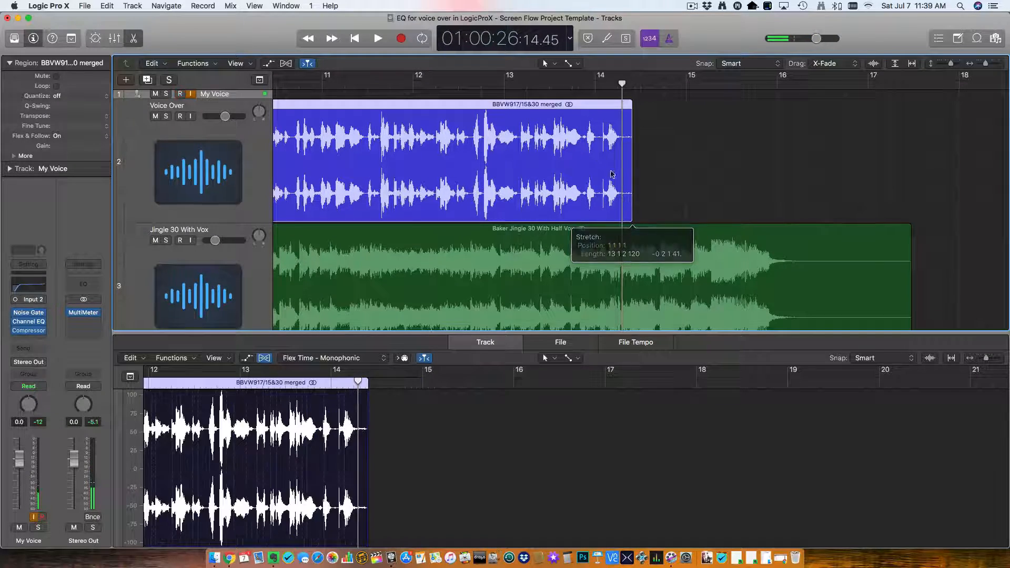
double_click(572, 91)
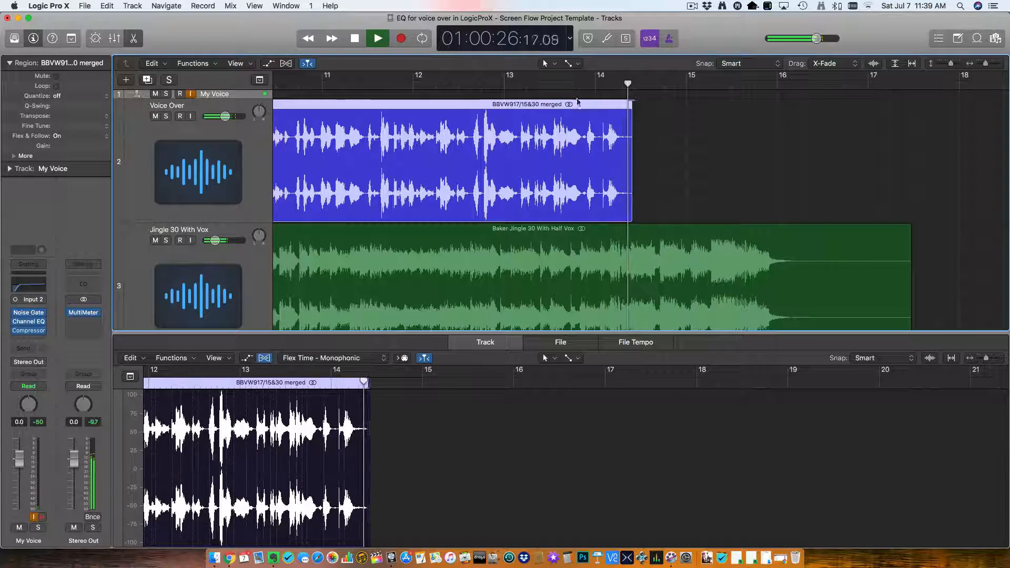
key(space)
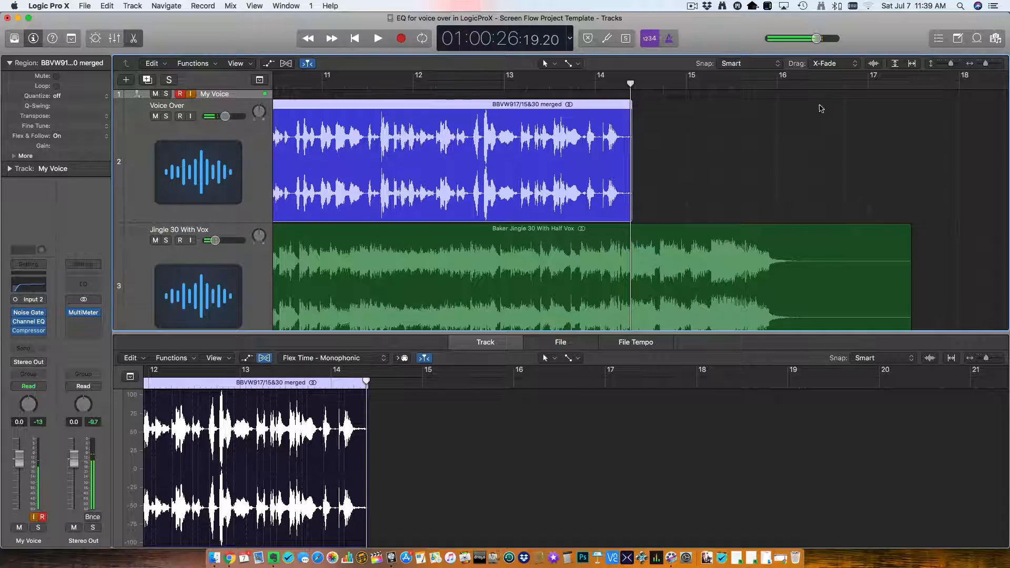
key(comma)
key(comma)
key(comma)
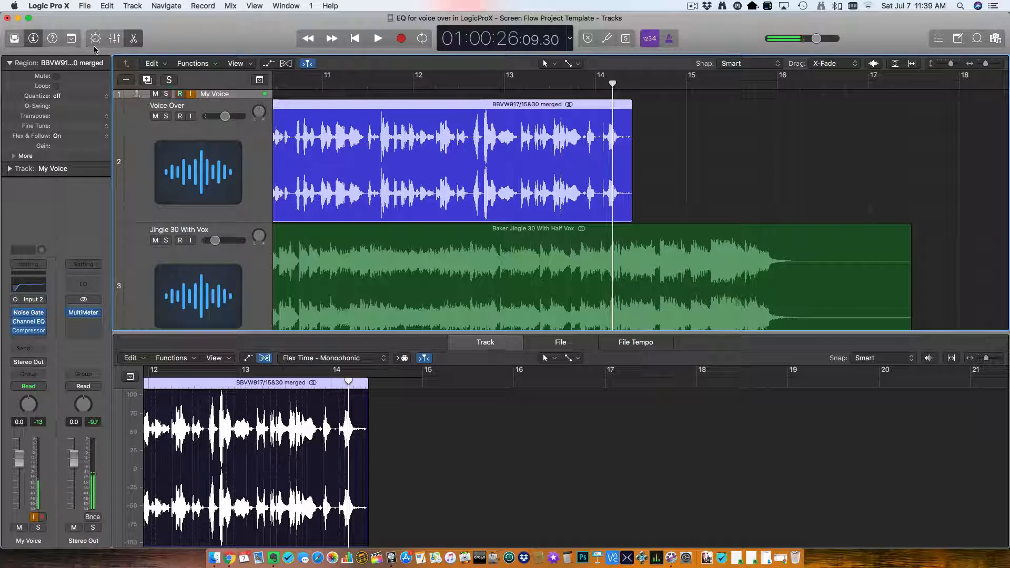
- Undo the length change, time-compress the merged voice-over region to a length of 13 1 1 0, and play from about bar 13
click(83, 6)
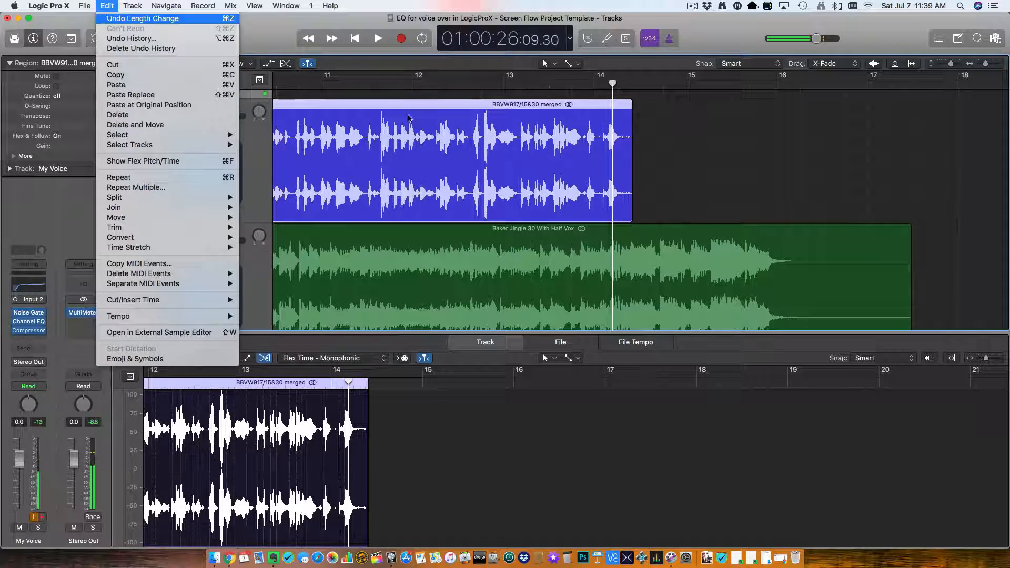
click(140, 19)
drag(680, 215, 613, 202)
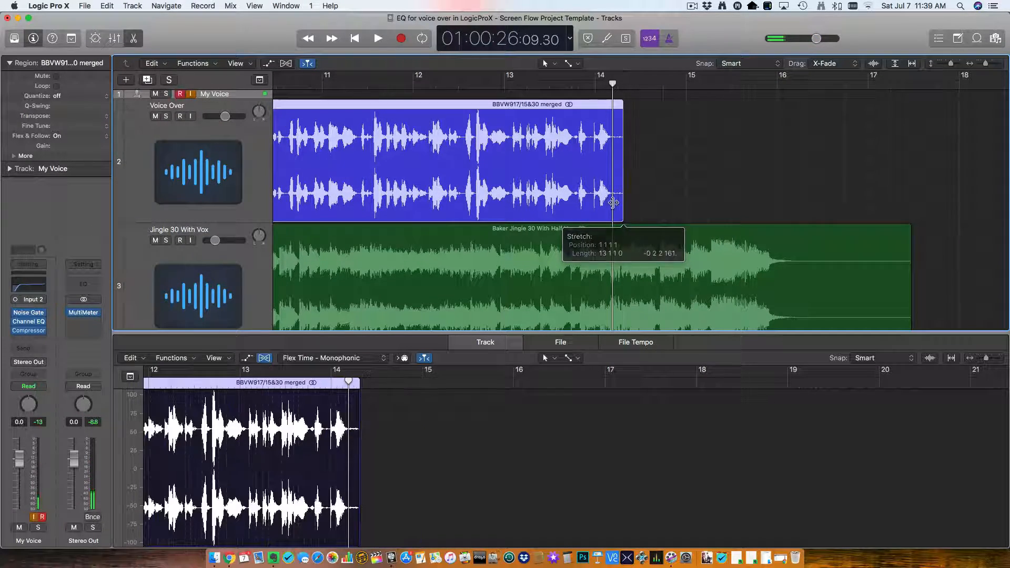
double_click(506, 86)
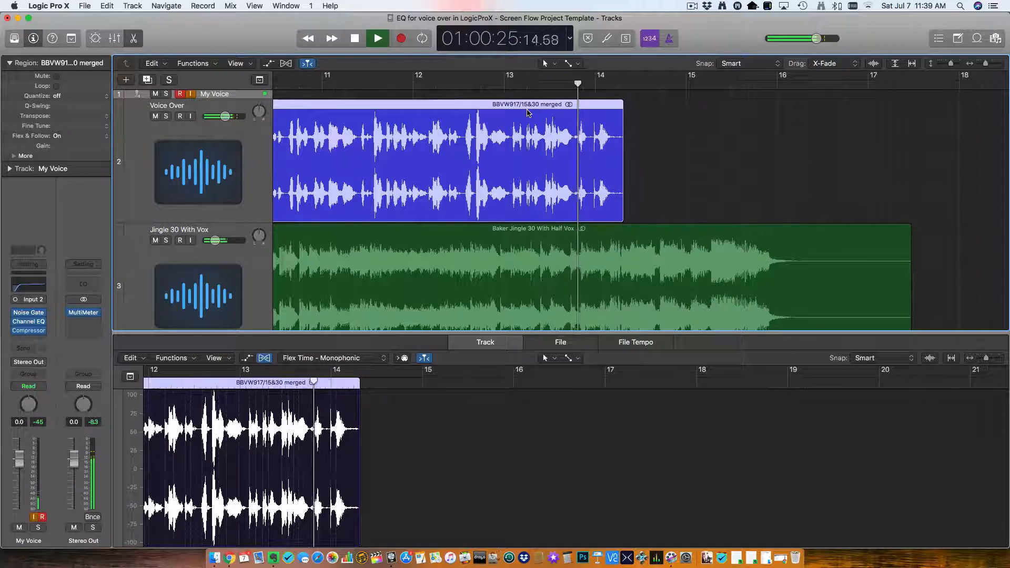
key(space)
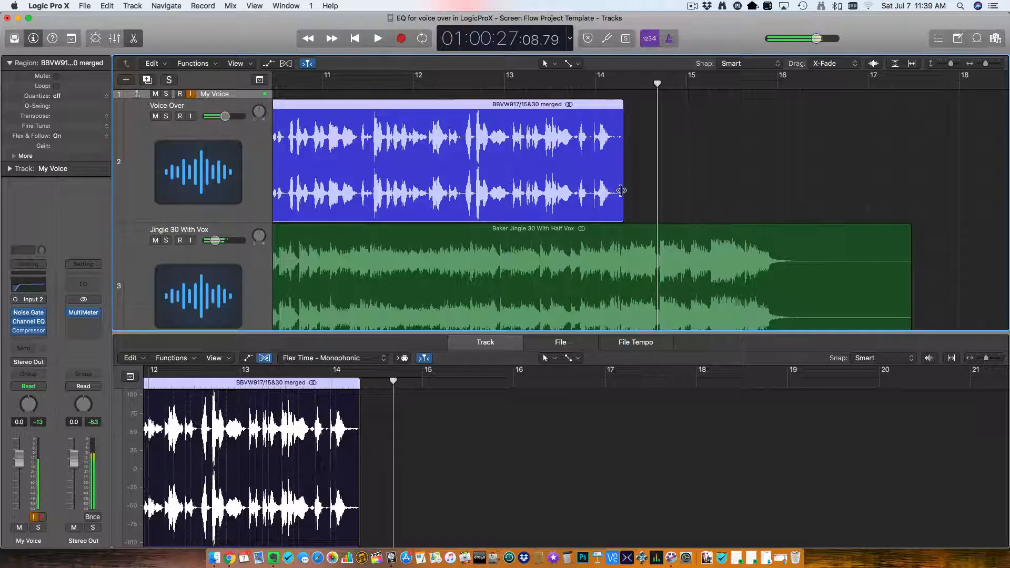
- Show the volume automation of the Voice Over and Jingle tracks over their full length, and hide it again
scroll(617, 192, down, 1)
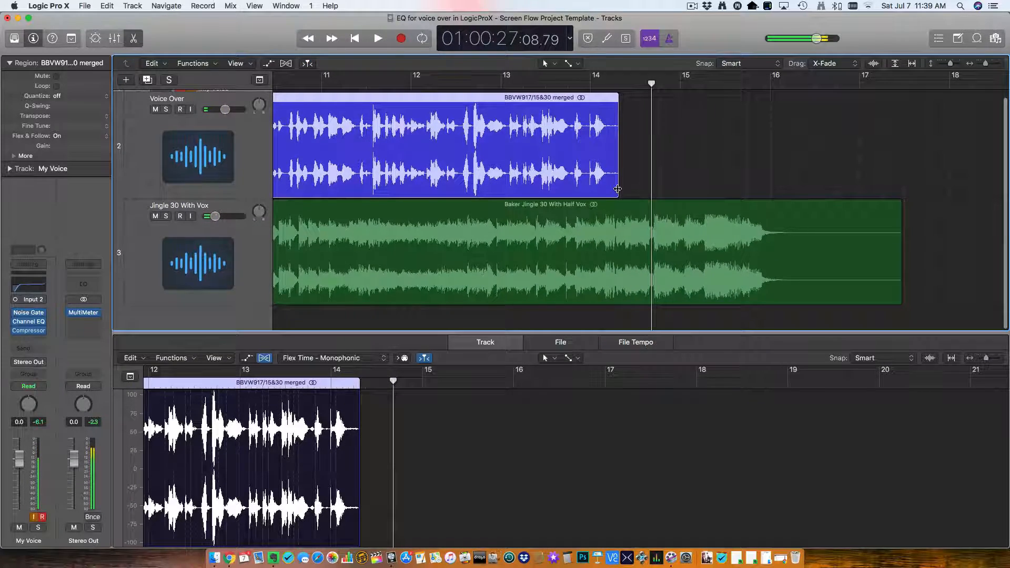
key(a)
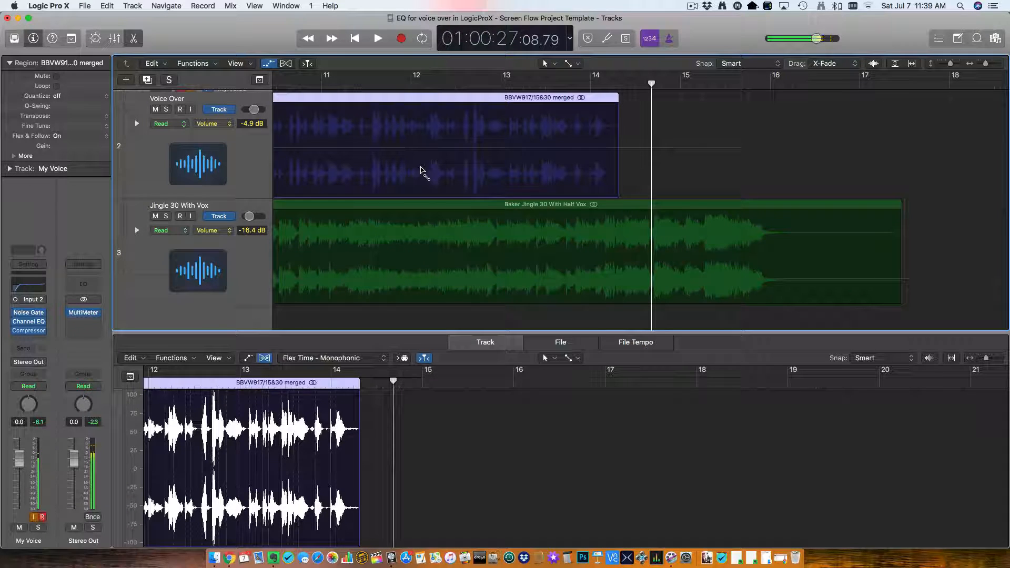
key(super+Left)
key(super+Left)
scroll(420, 170, left, 10)
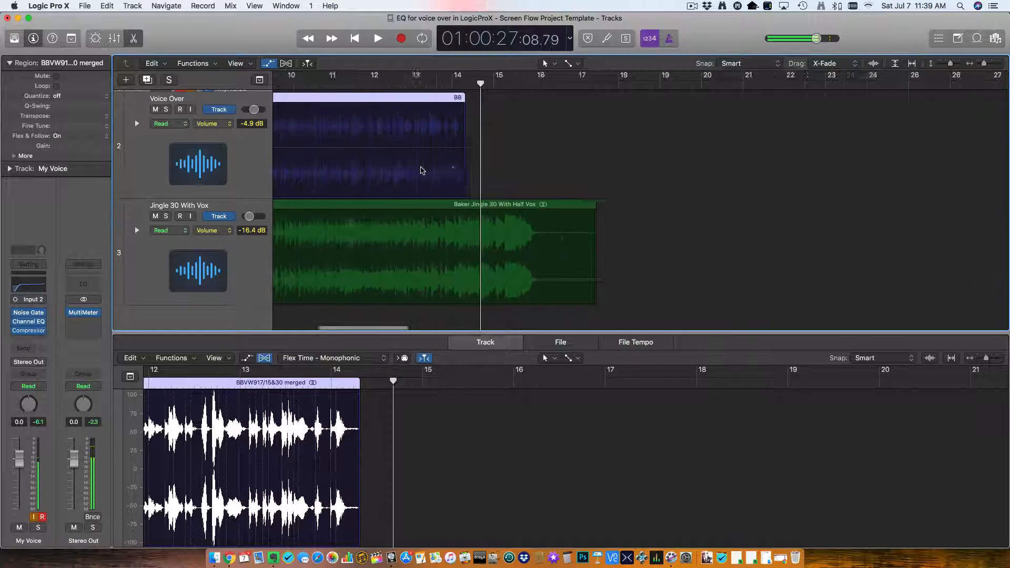
key(super+Left)
key(super+Left)
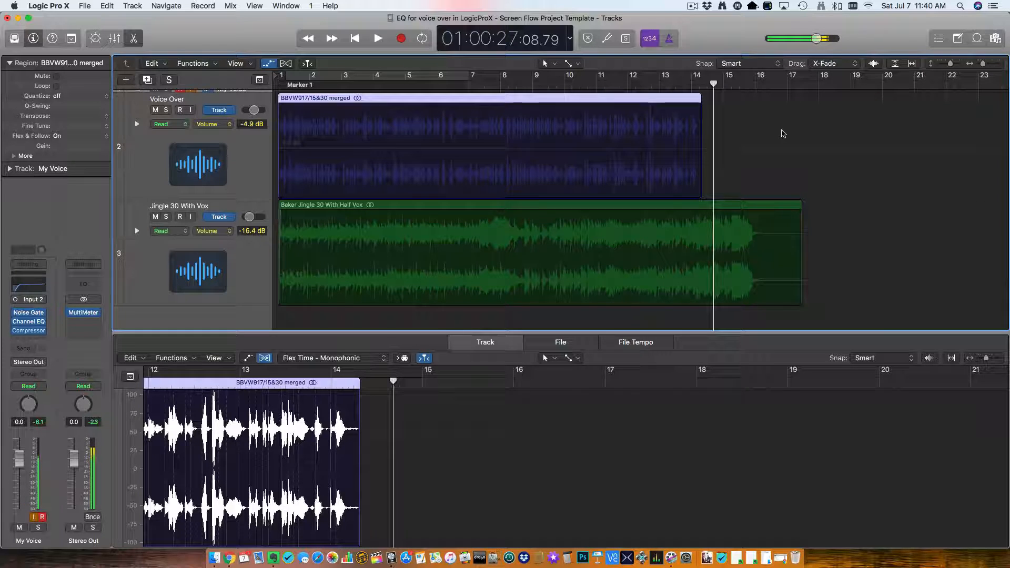
click(780, 130)
key(a)
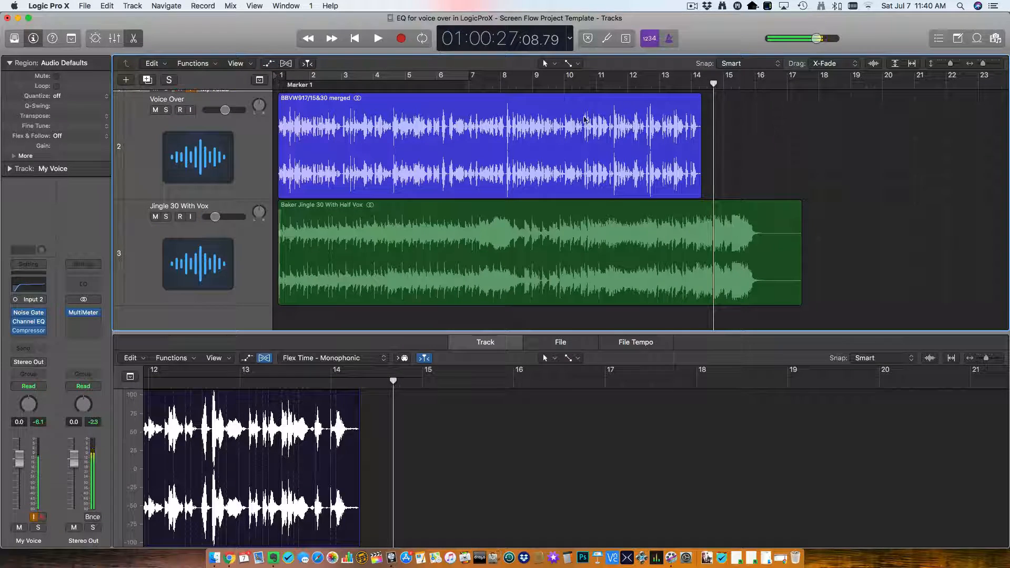
- Close the audio editor so the tracks area shows all the tracks
click(107, 6)
click(137, 19)
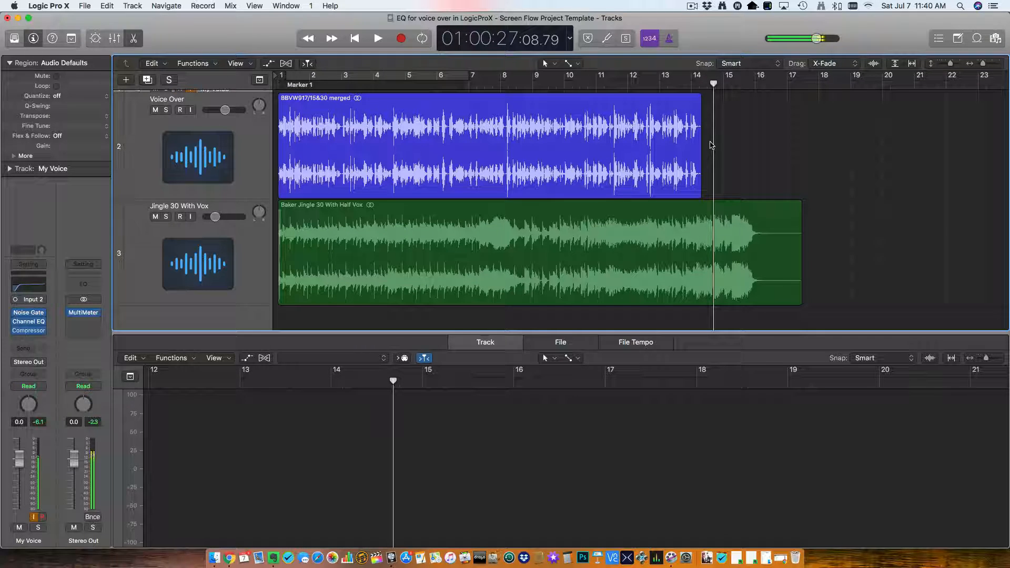
click(134, 39)
scroll(436, 220, up, 1)
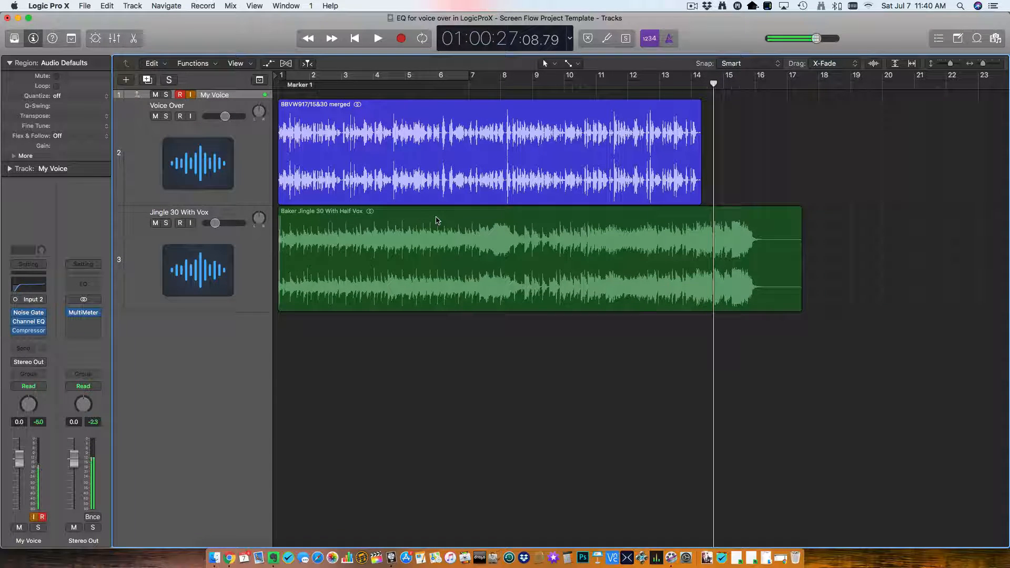